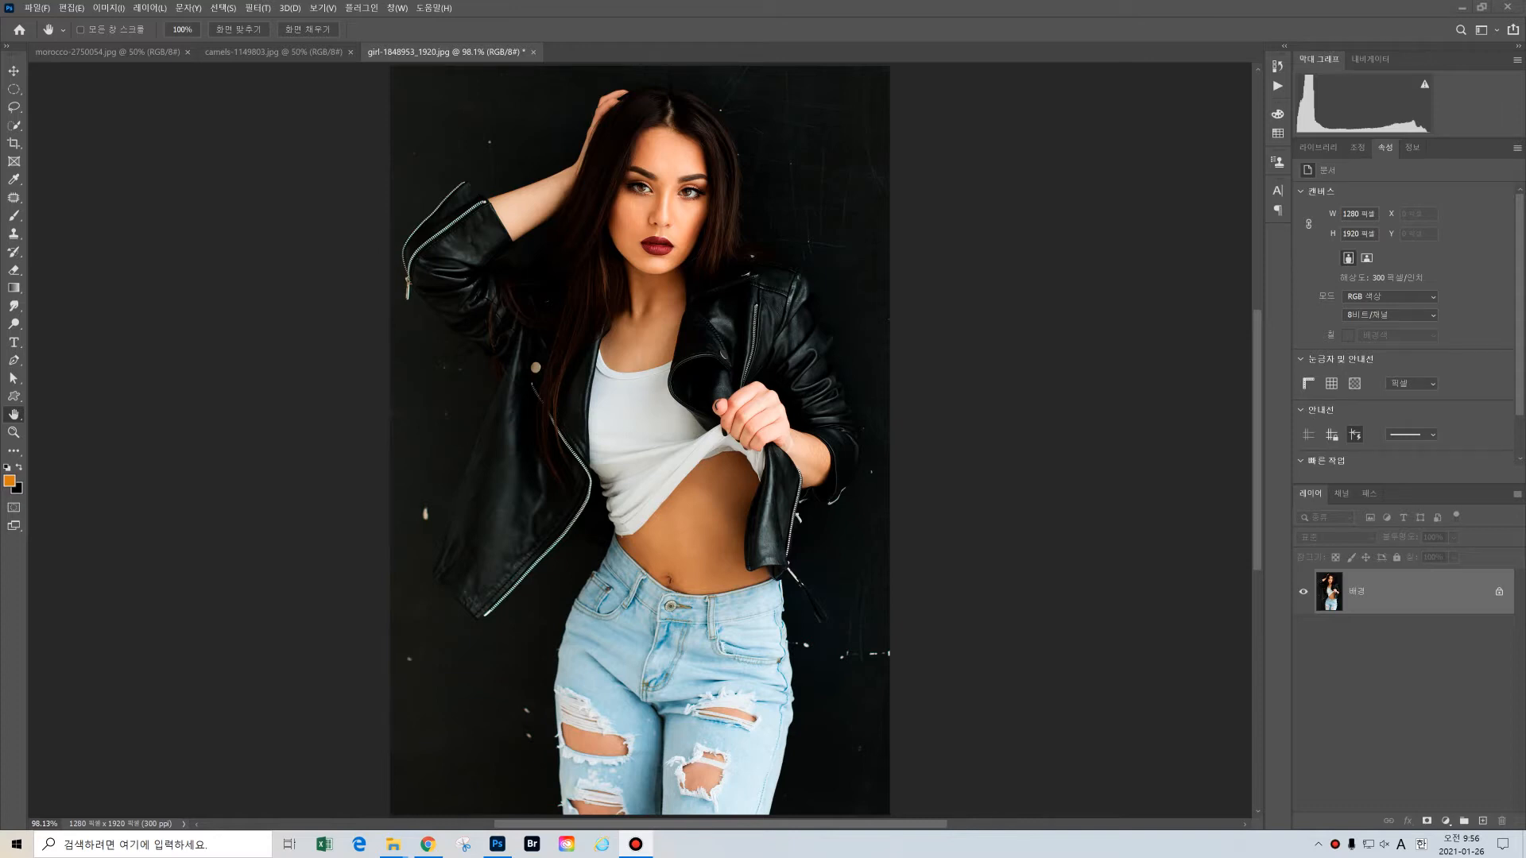
Duplicate the background layer and select the white tank top on the copy with the Quick Selection tool.
click(1440, 590)
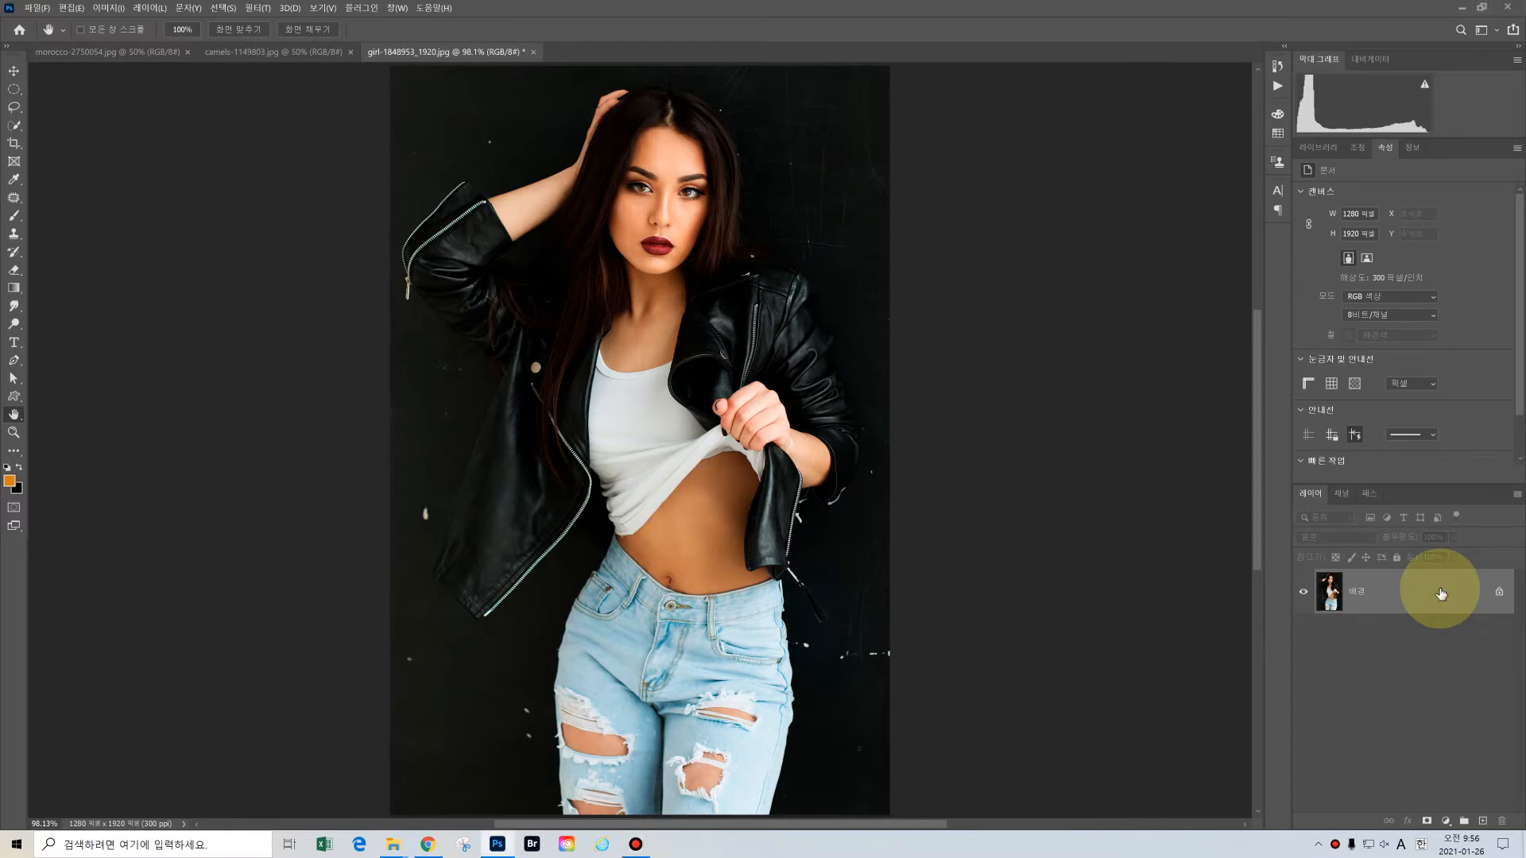
key(ctrl+j)
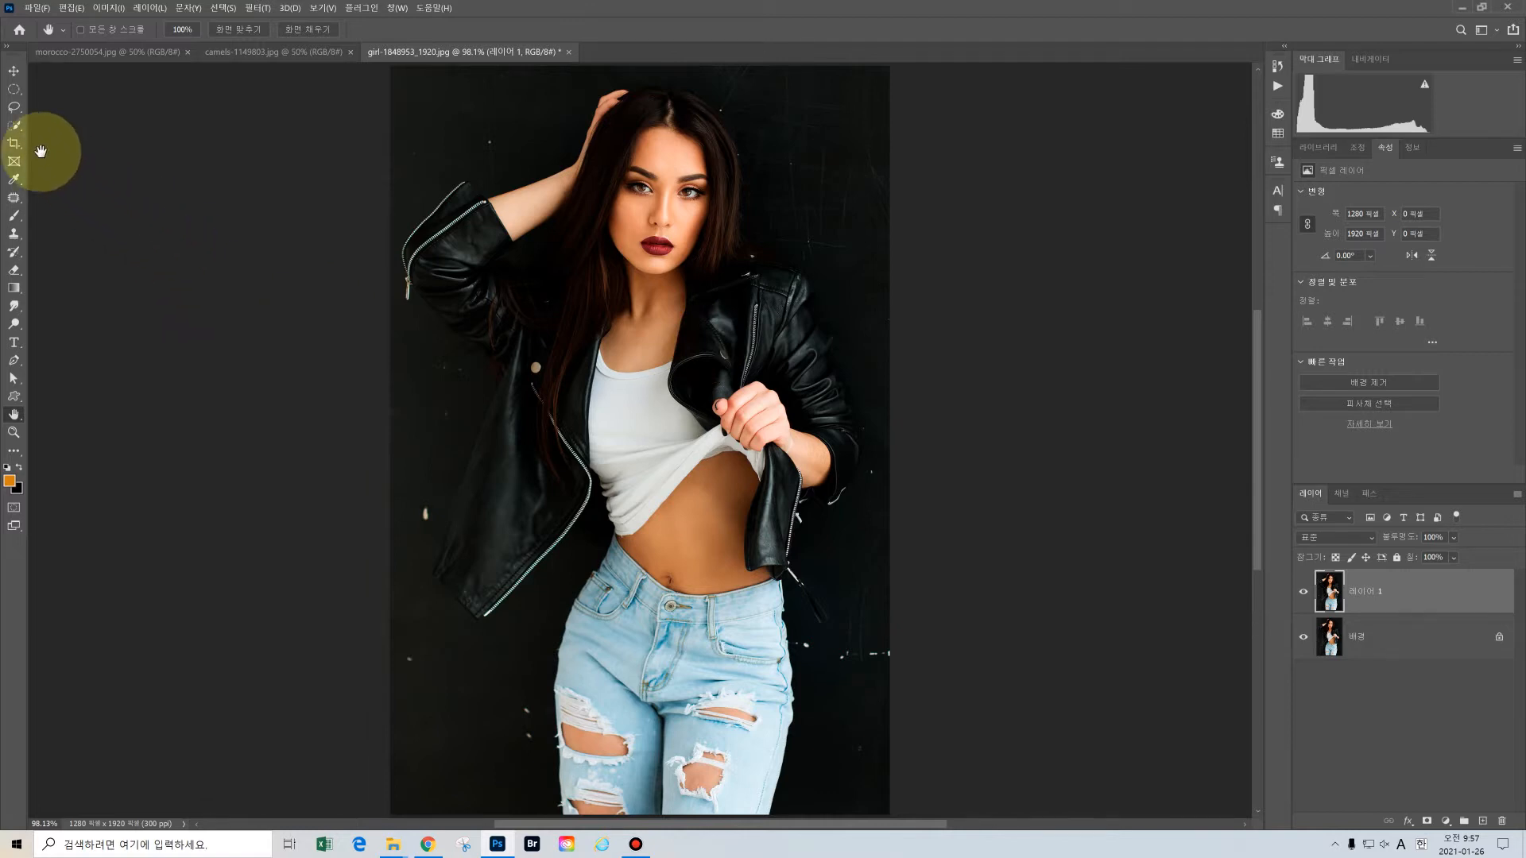
click(16, 127)
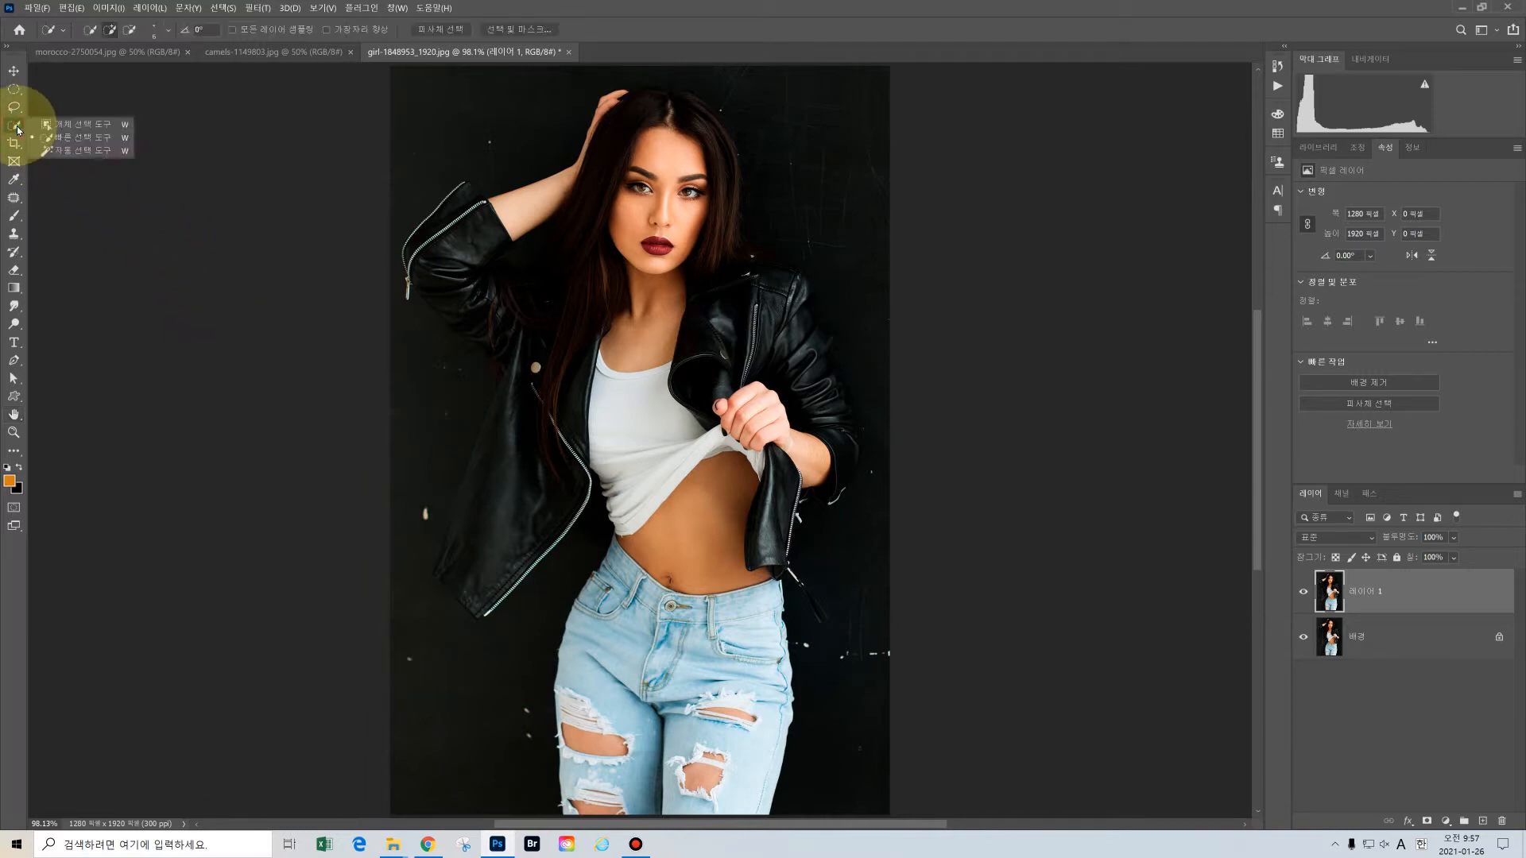
click(63, 140)
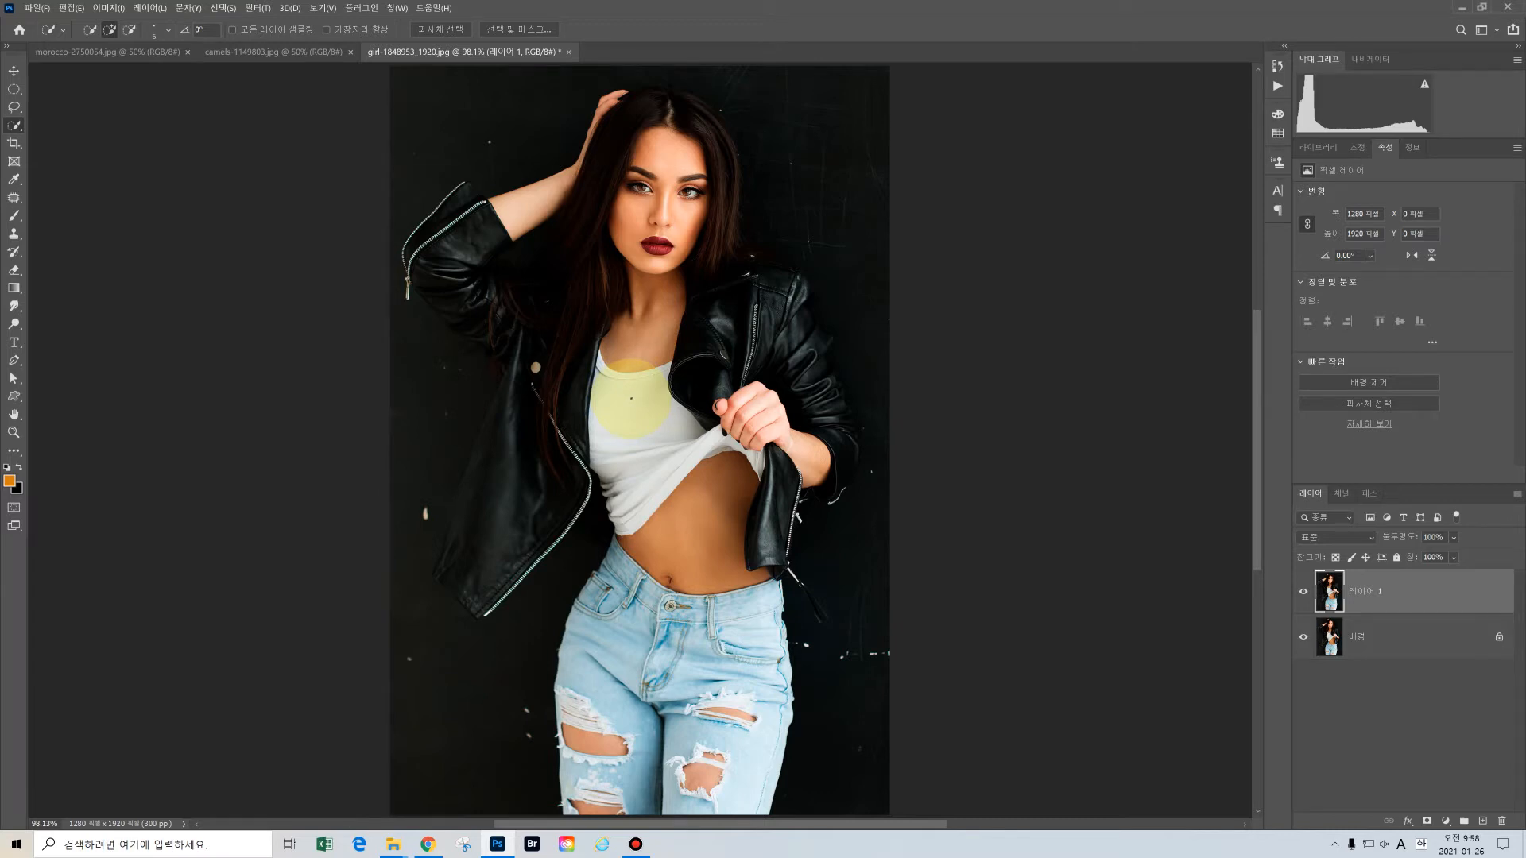
scroll(631, 398, up, 1)
scroll(631, 398, up, 5)
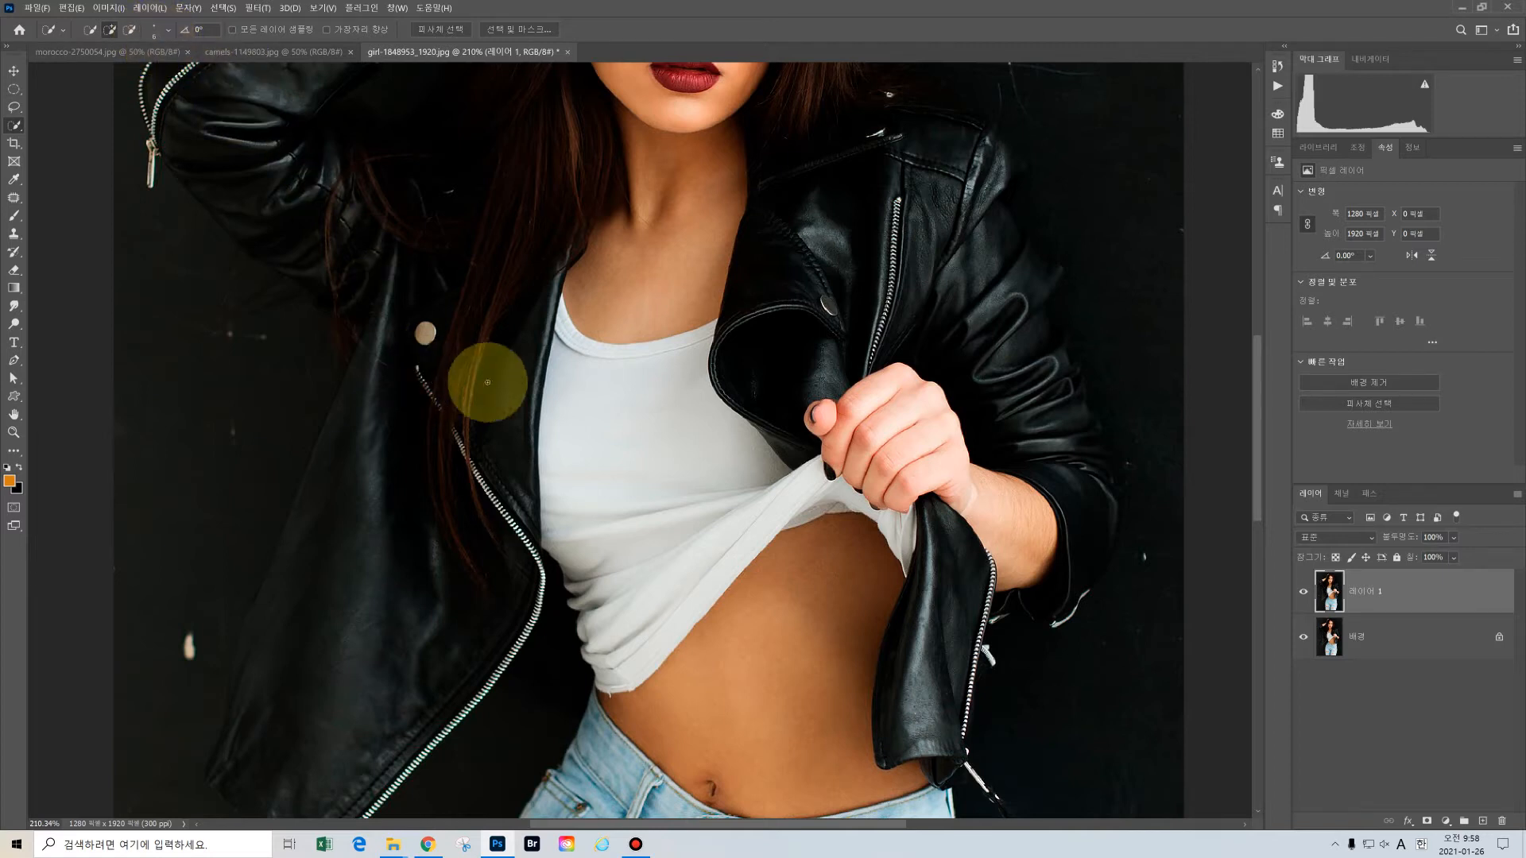
click(562, 386)
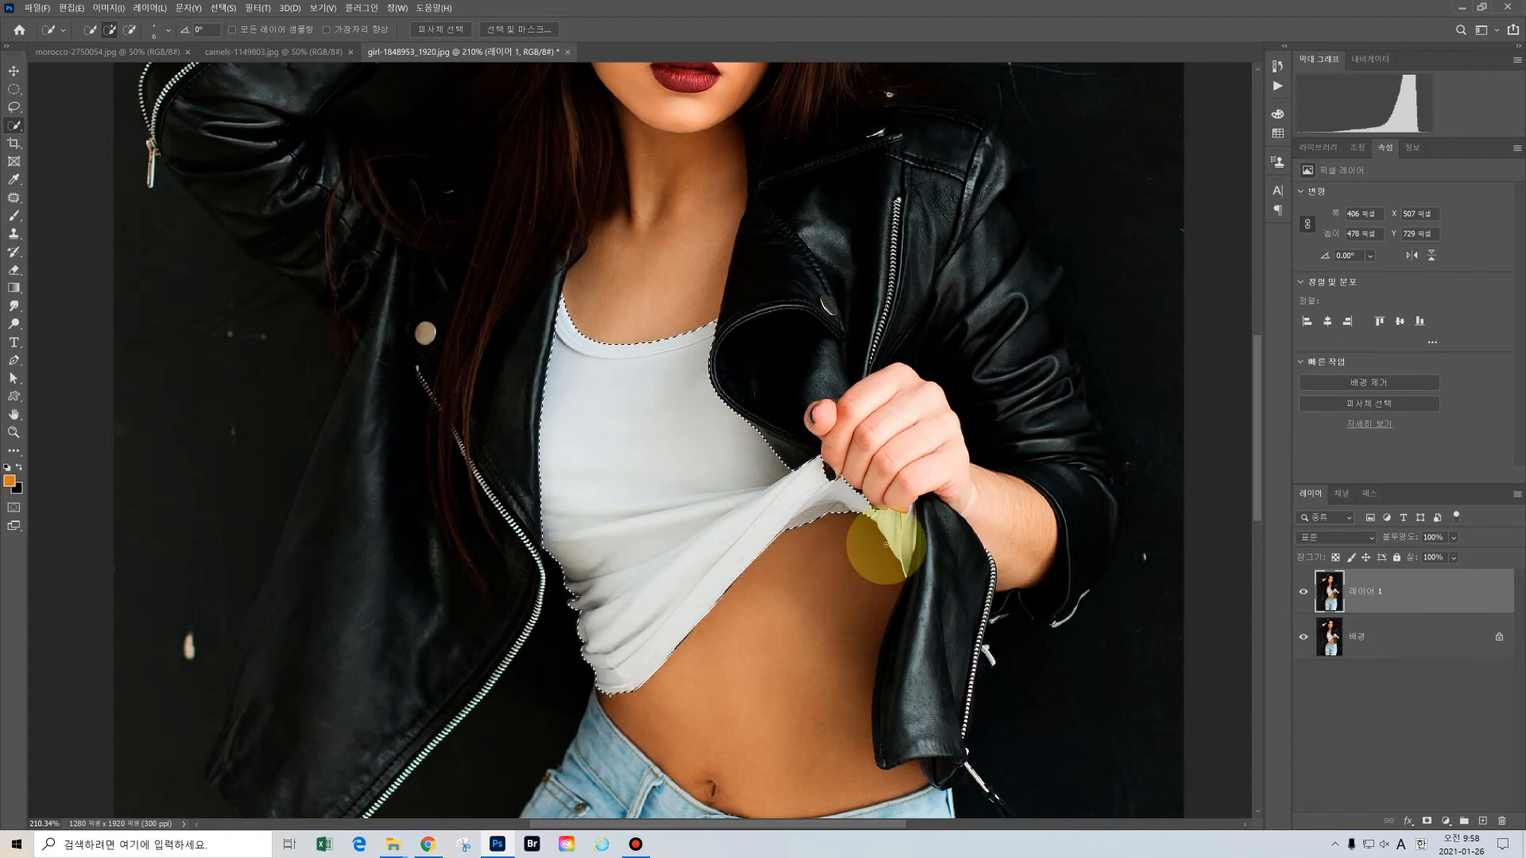
click(897, 528)
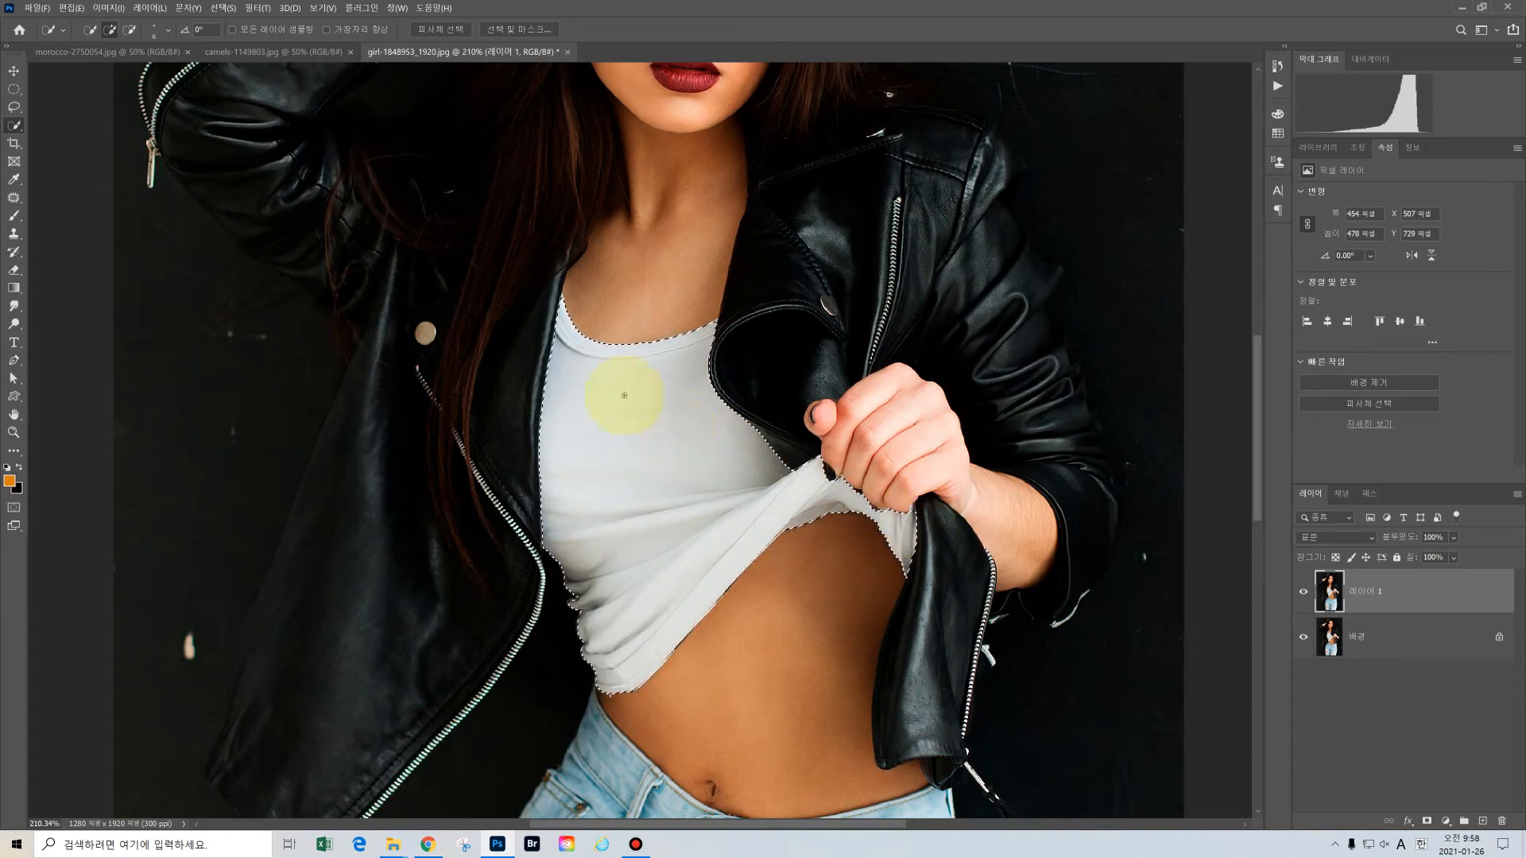
Refine the selection beside the gripping hand, adding the missed shirt fabric and subtracting the spill onto the fingers and jacket.
scroll(592, 374, up, 3)
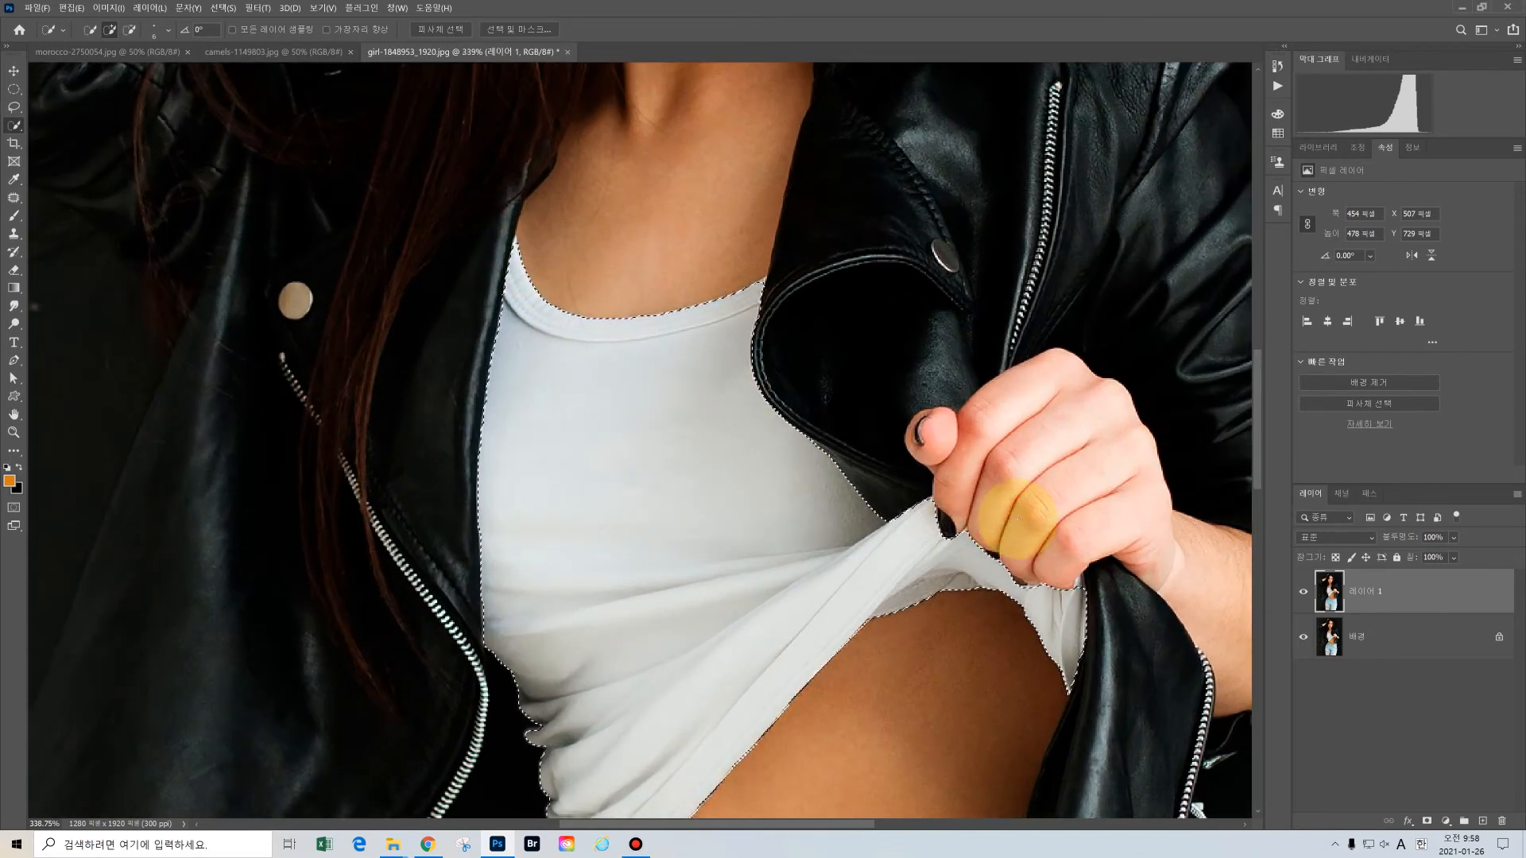
drag(1048, 503, 945, 450)
click(983, 531)
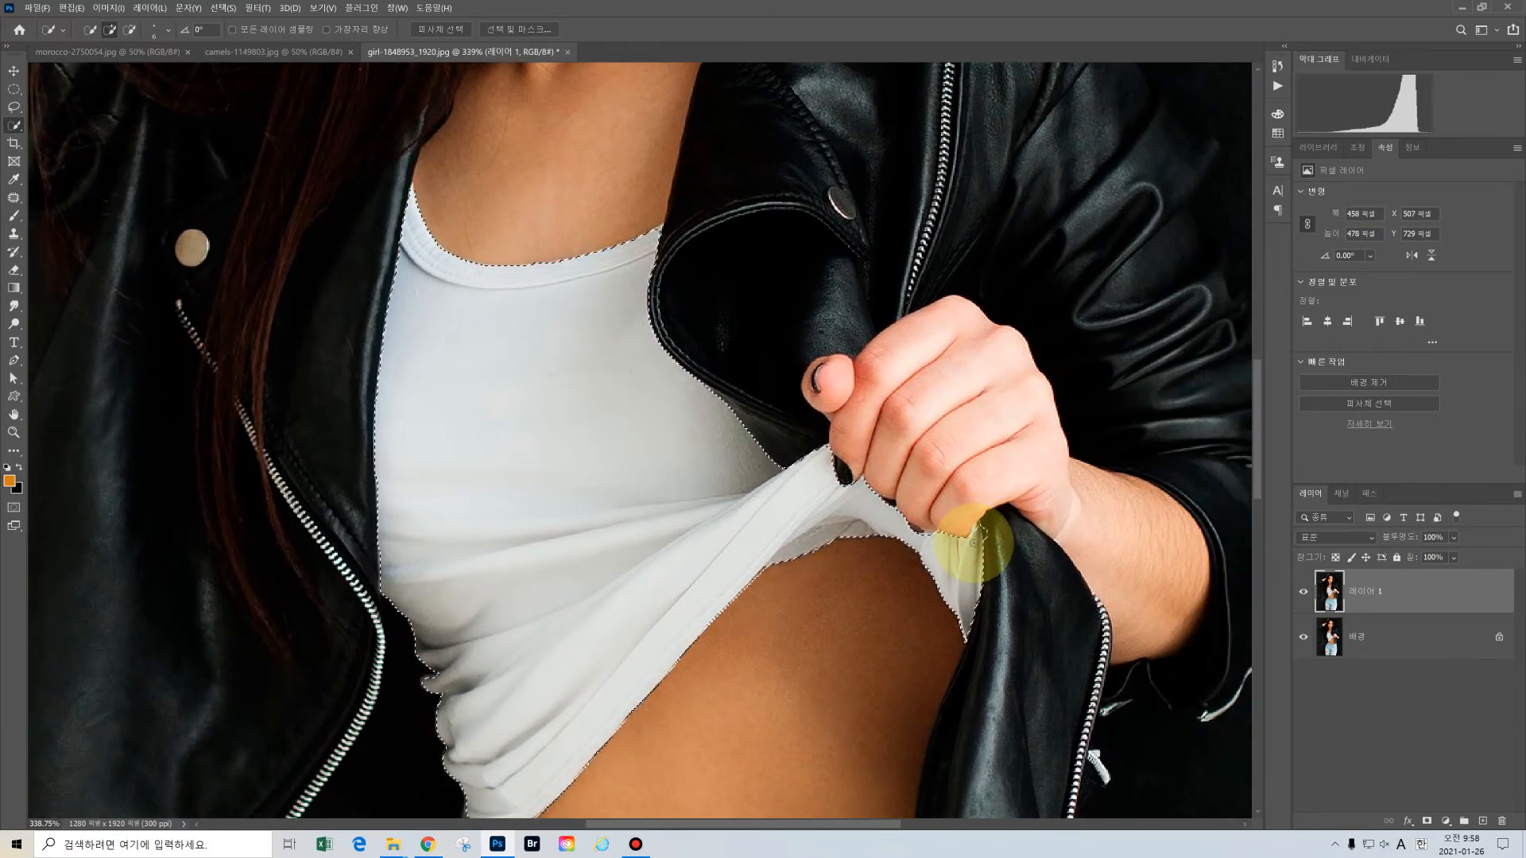
scroll(1000, 543, up, 3)
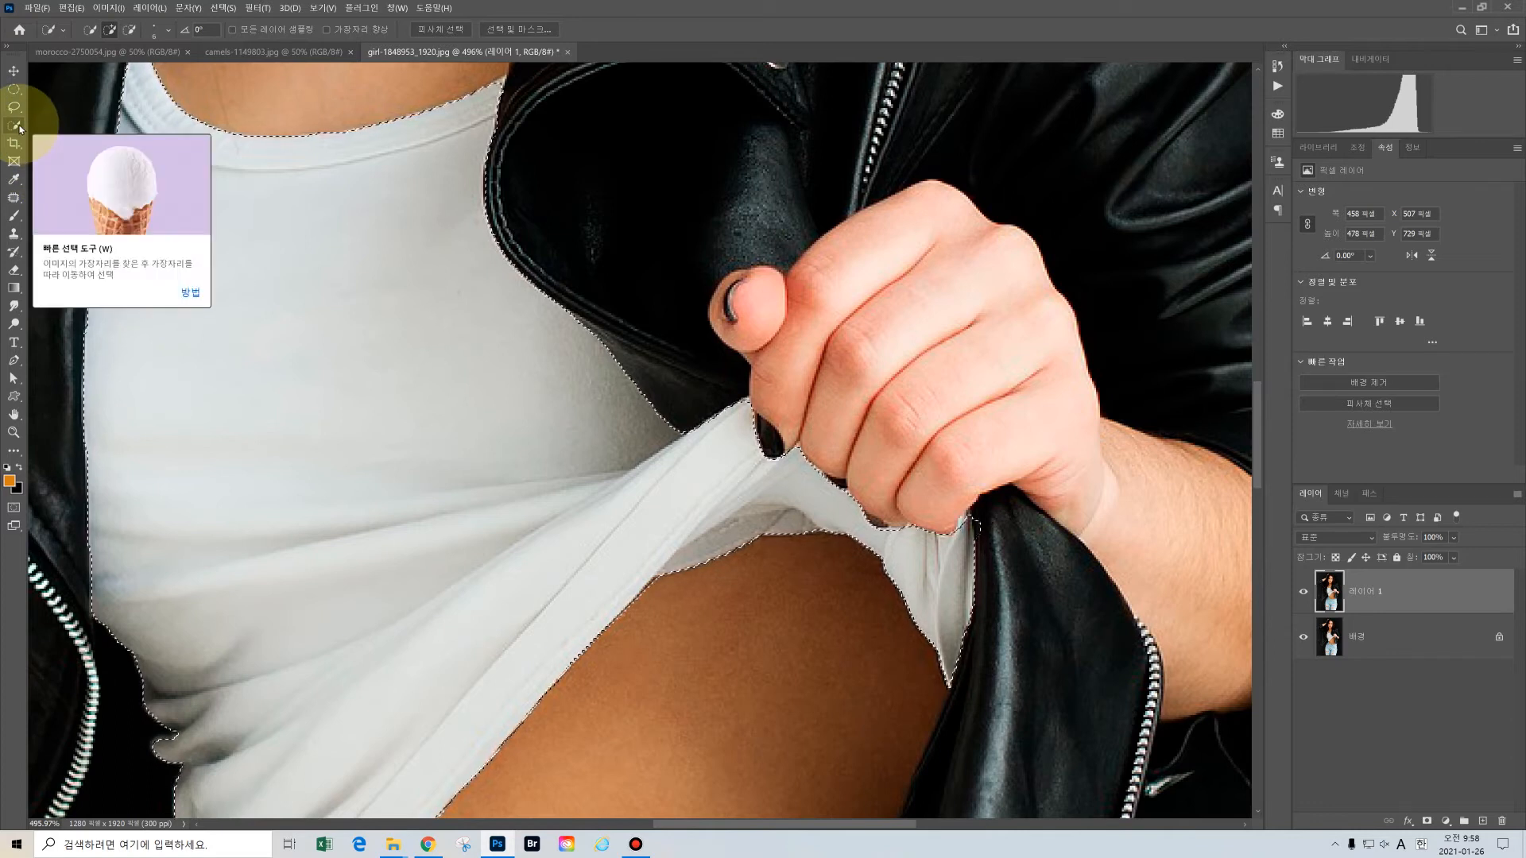
key(alt)
click(780, 438)
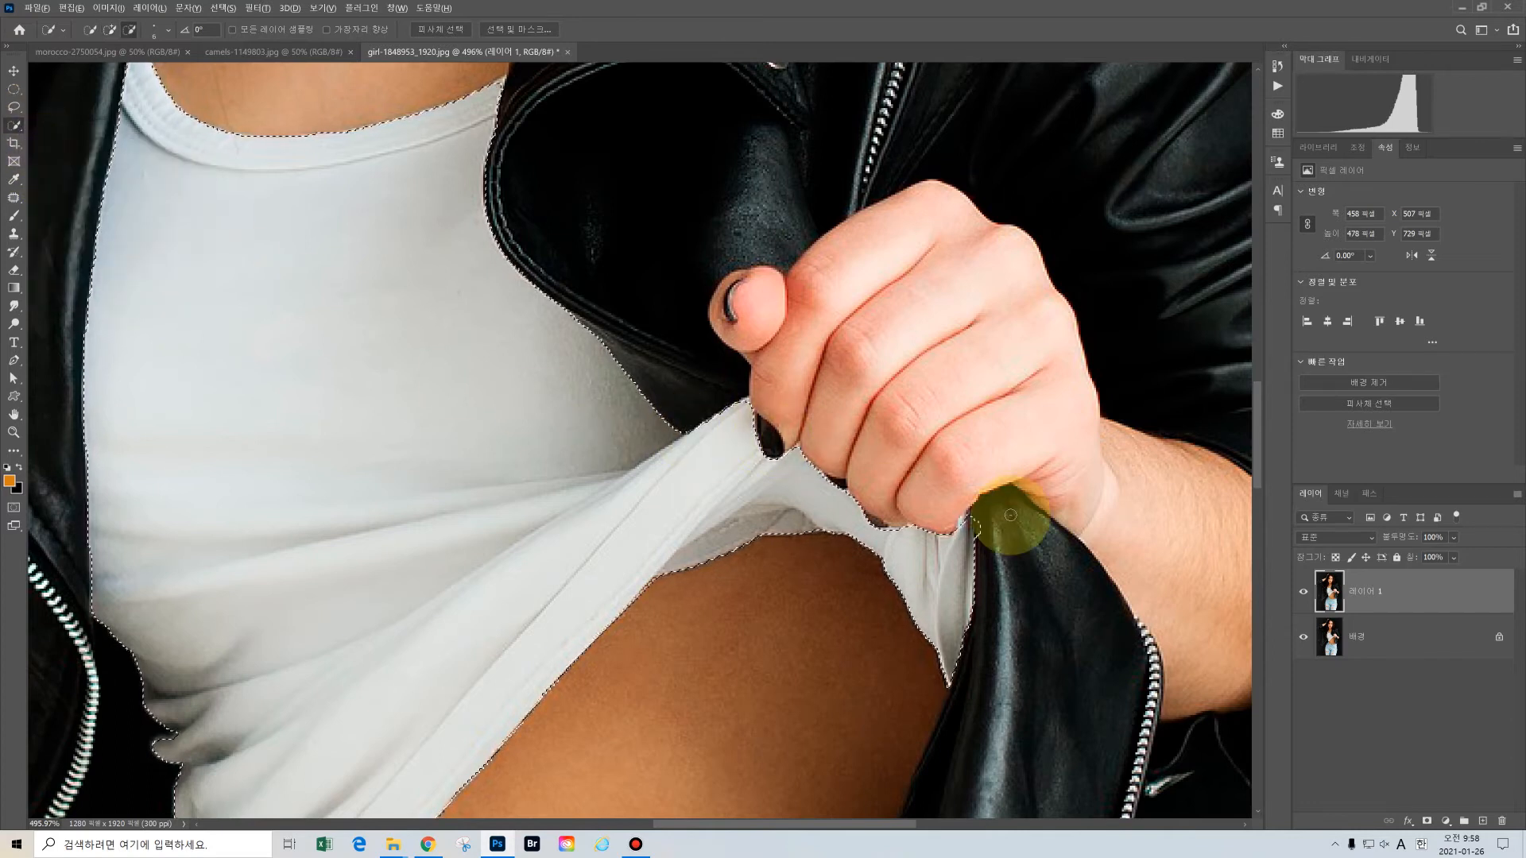
click(983, 519)
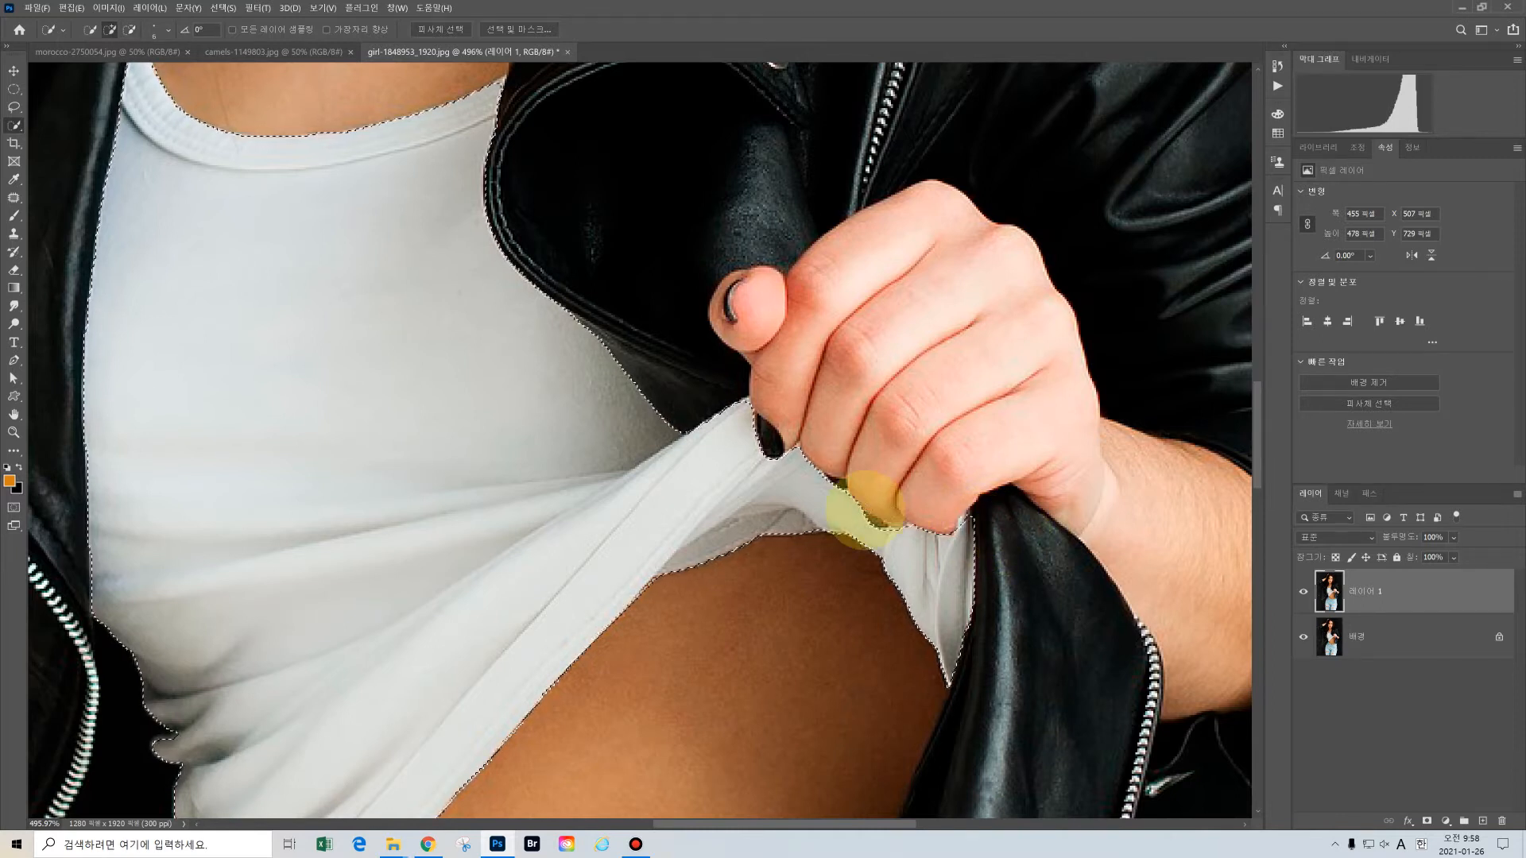
Subtract the excess at the neckline's corner beside the jacket lapel from the selection with the Polygonal Lasso.
drag(493, 355, 893, 550)
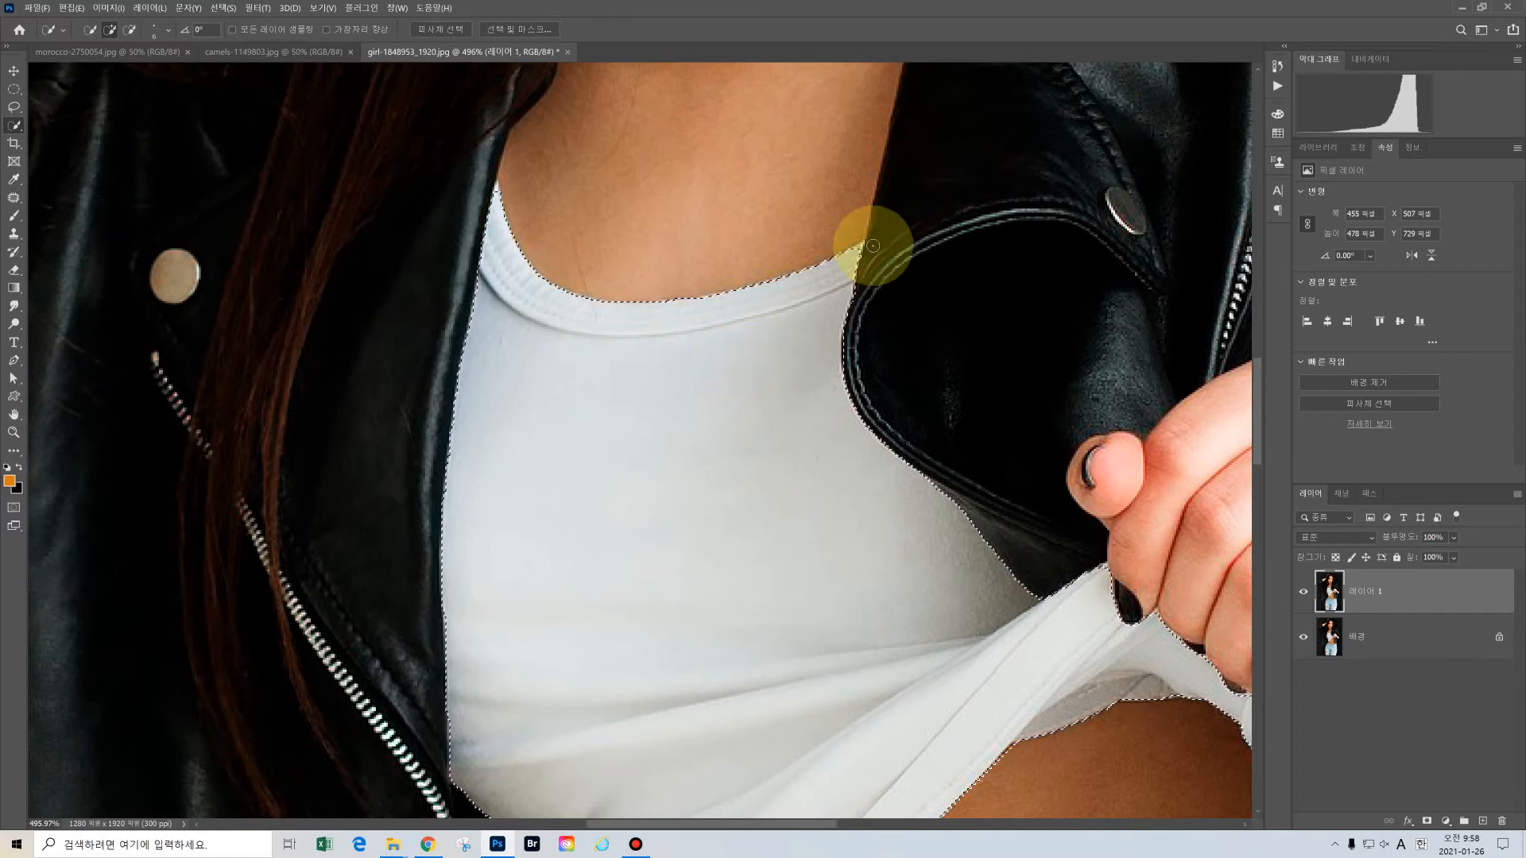
scroll(870, 246, up, 2)
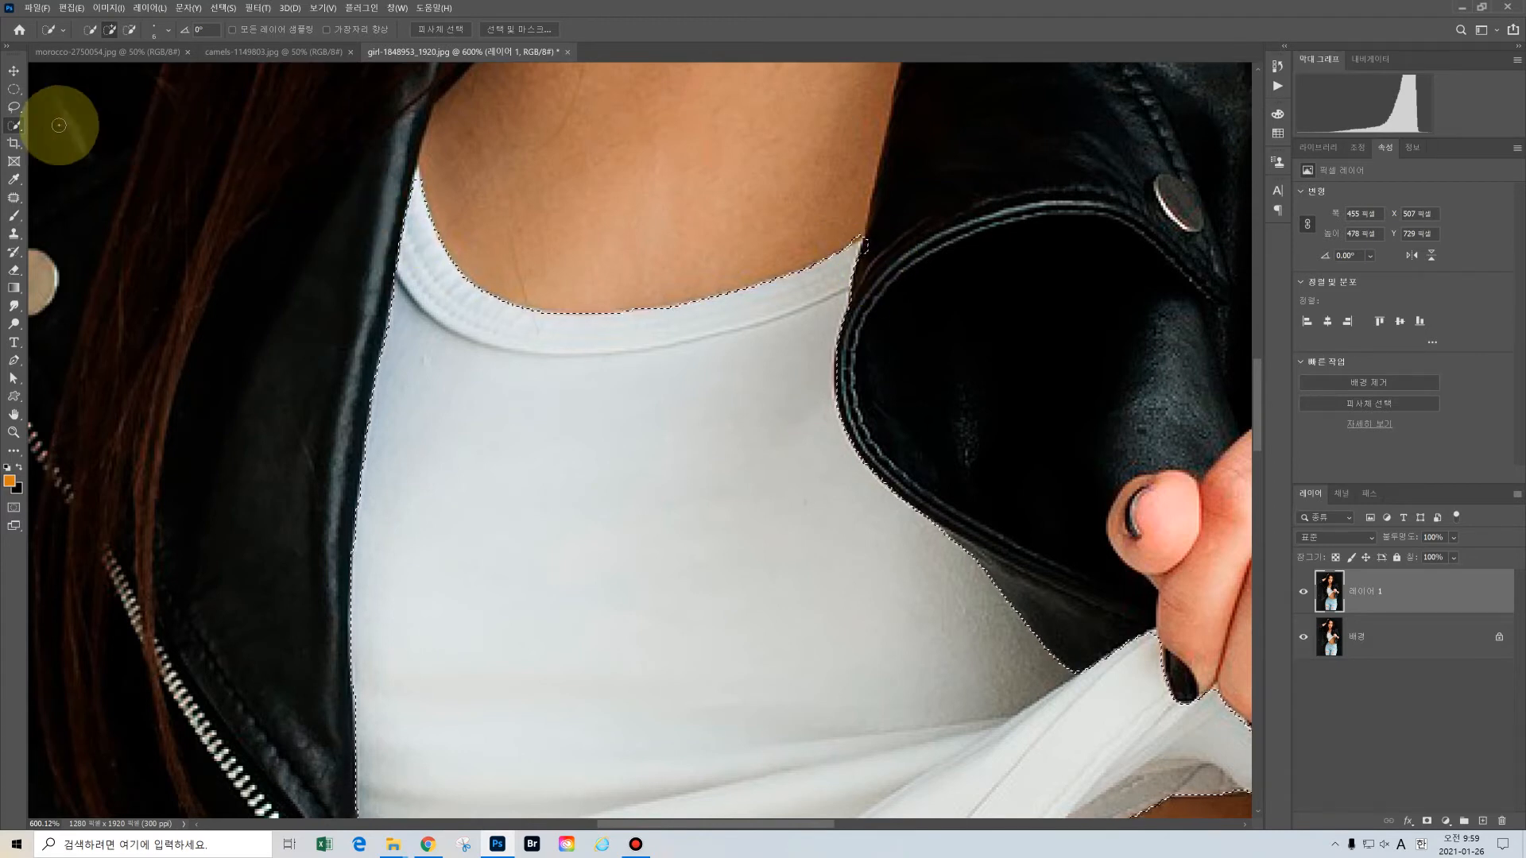
click(12, 106)
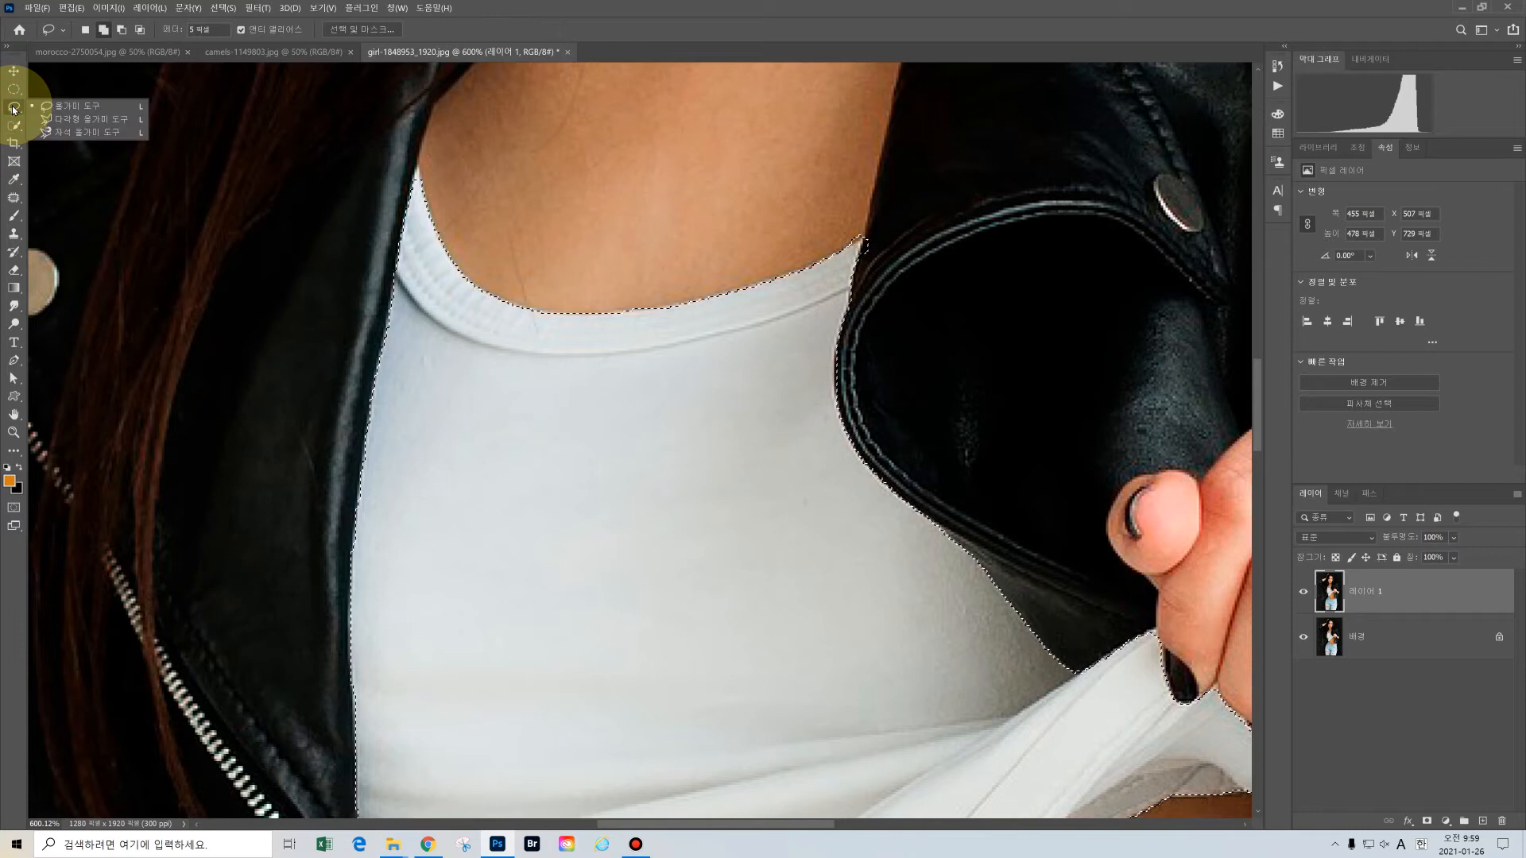
click(64, 116)
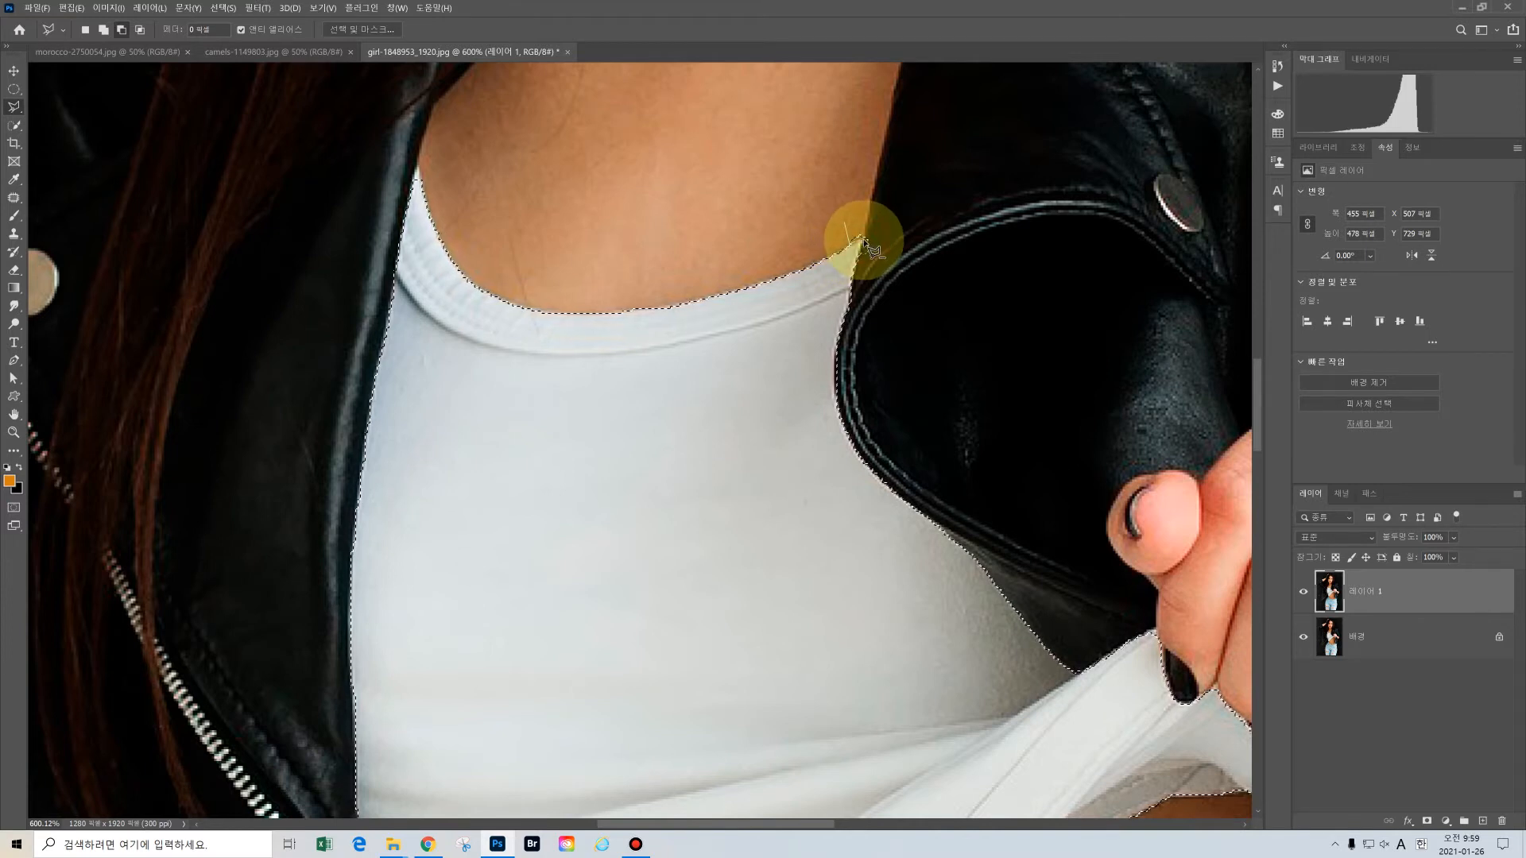
click(858, 270)
click(887, 265)
click(900, 229)
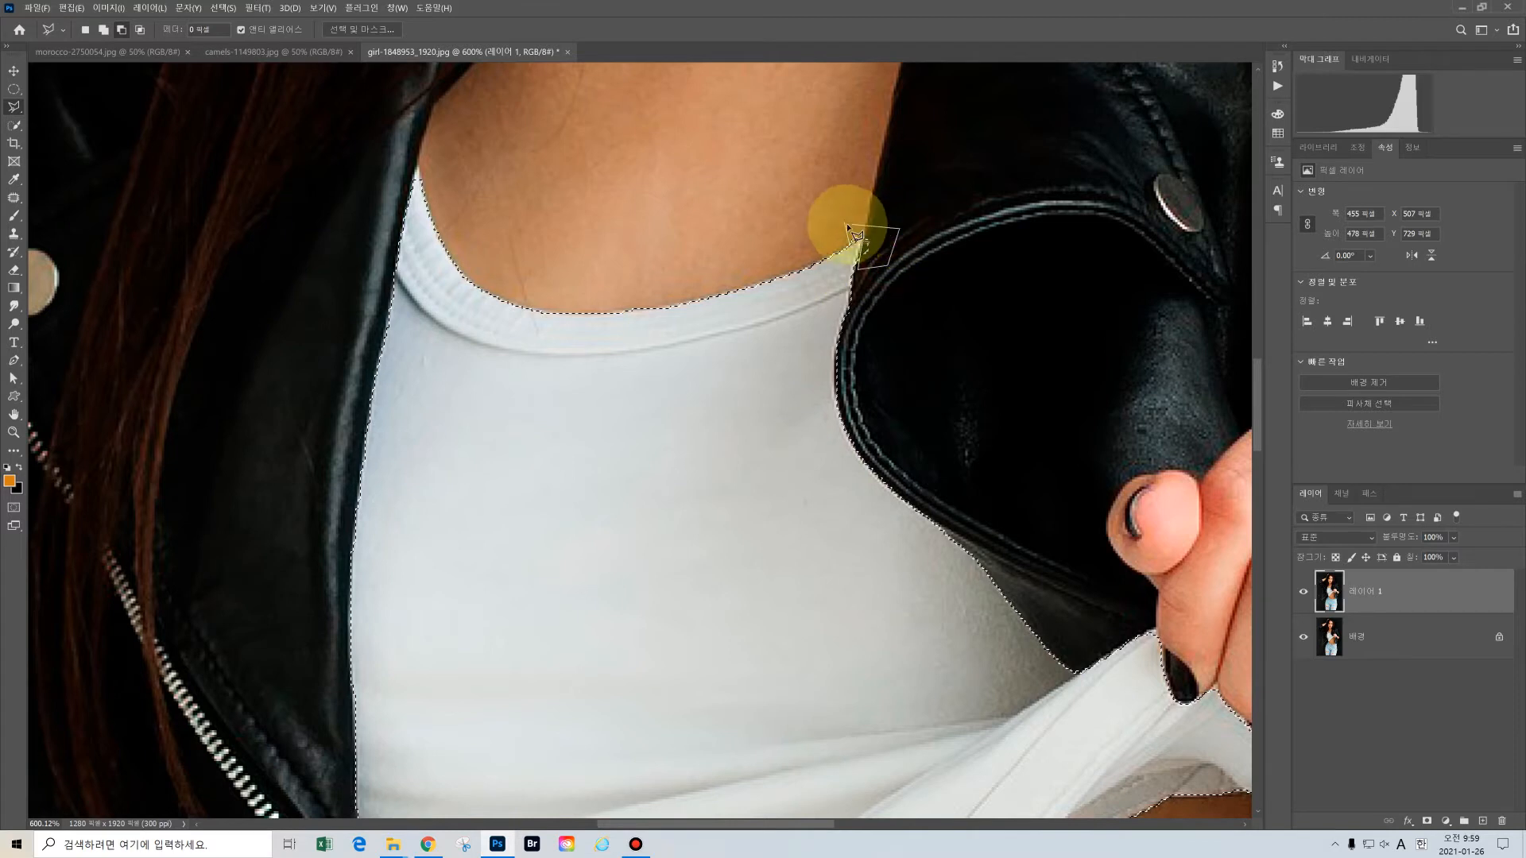
click(845, 223)
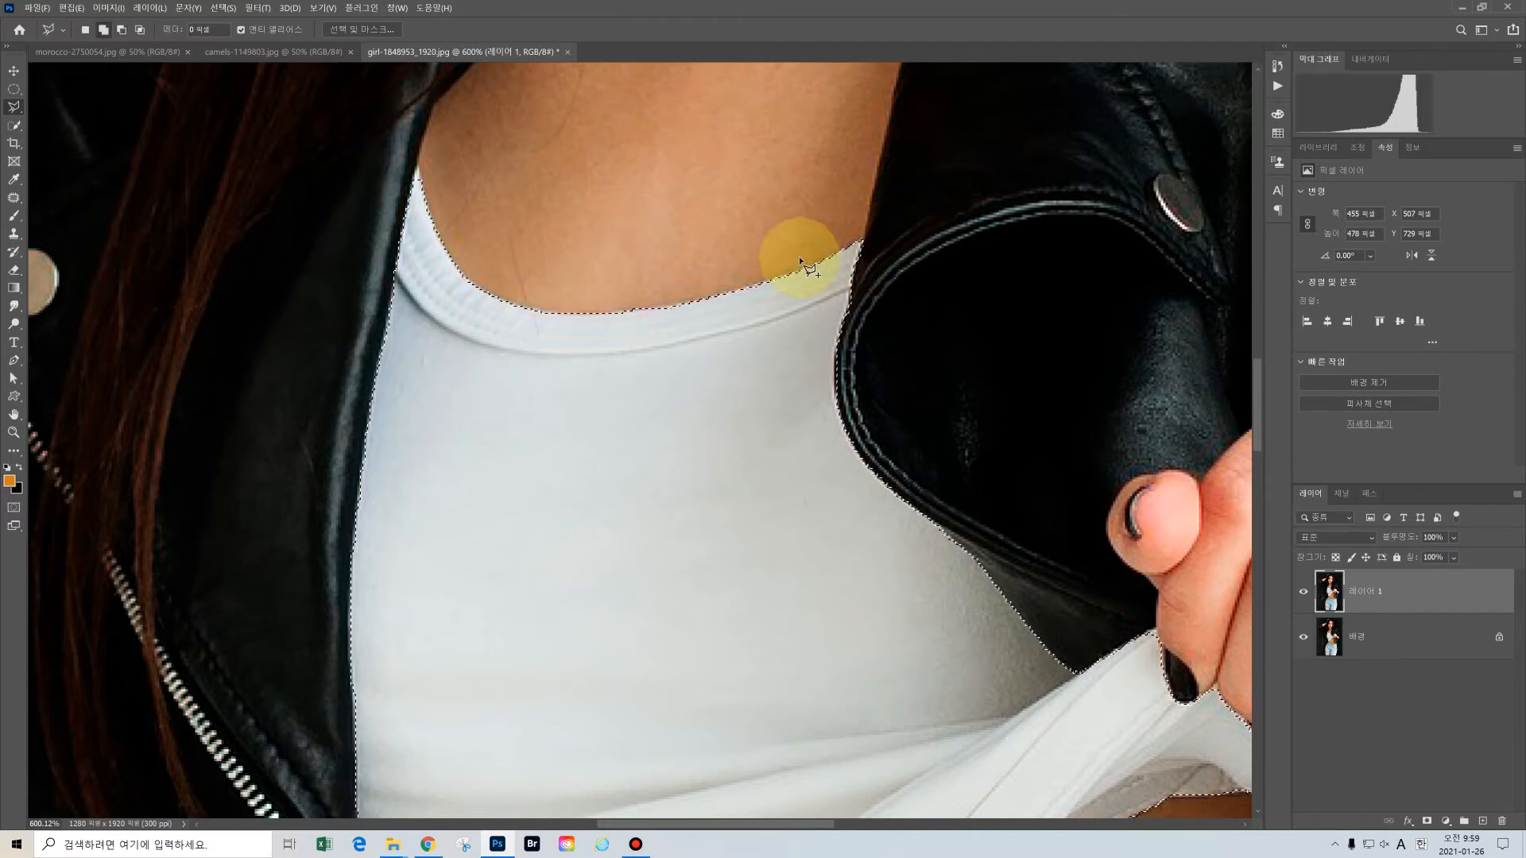
Add the missing tip of the shoulder strap beside the long hair to the selection with the Polygonal Lasso.
drag(541, 211, 712, 255)
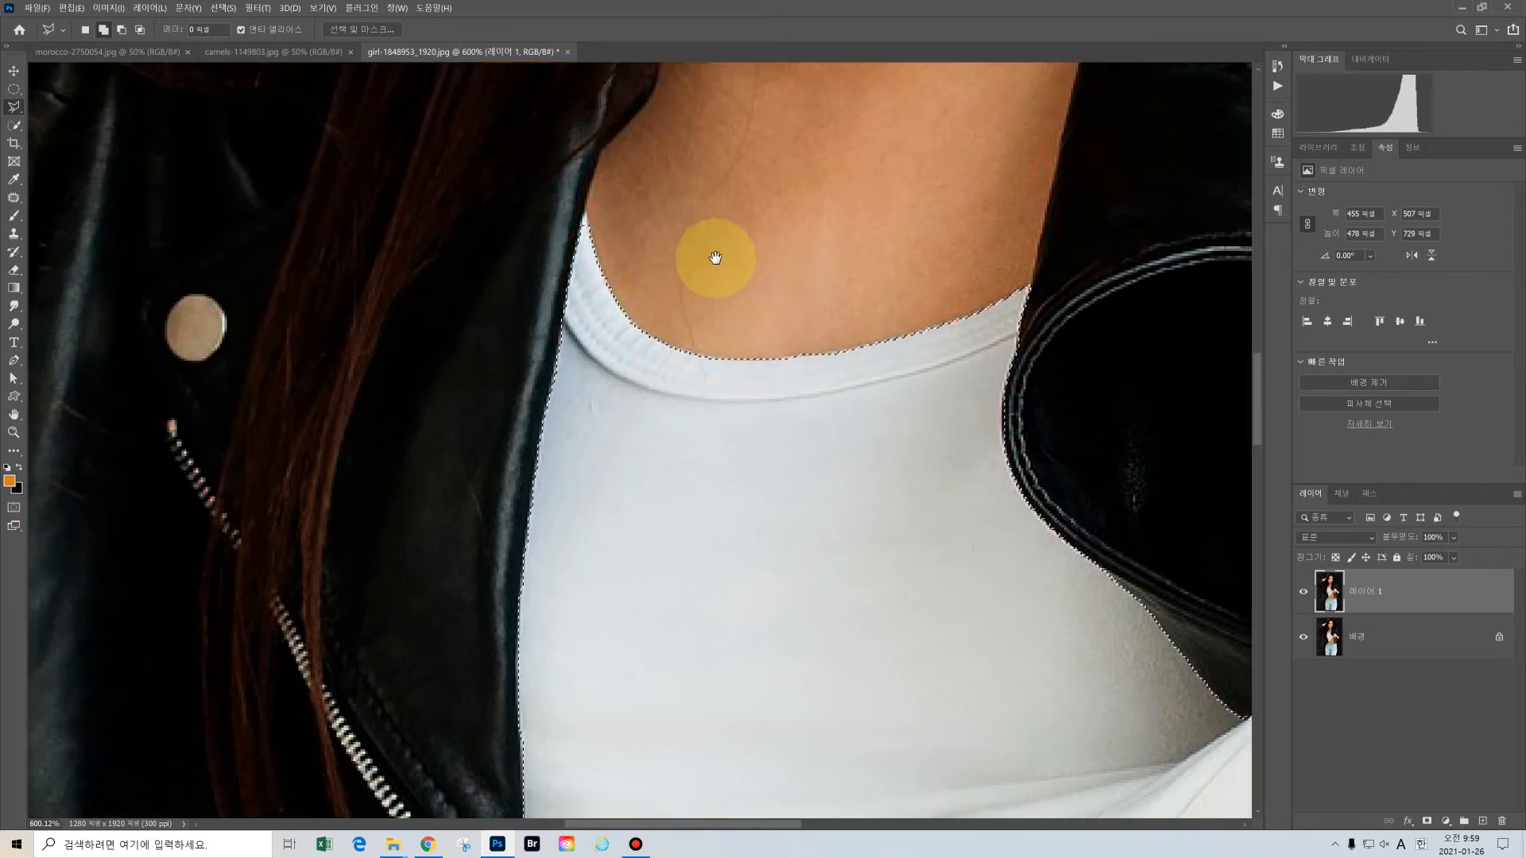
click(588, 248)
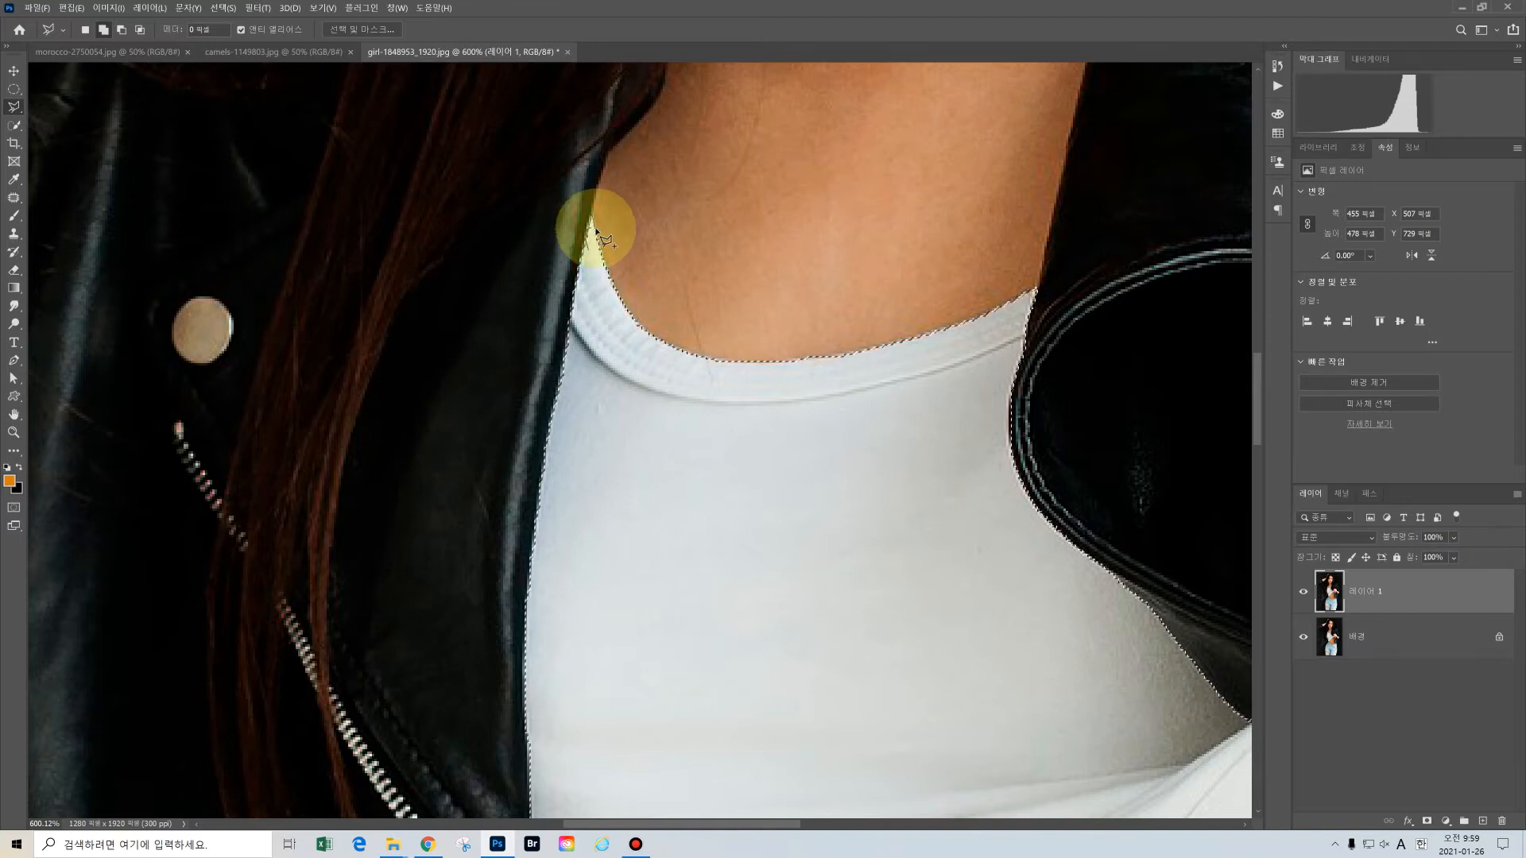
click(589, 249)
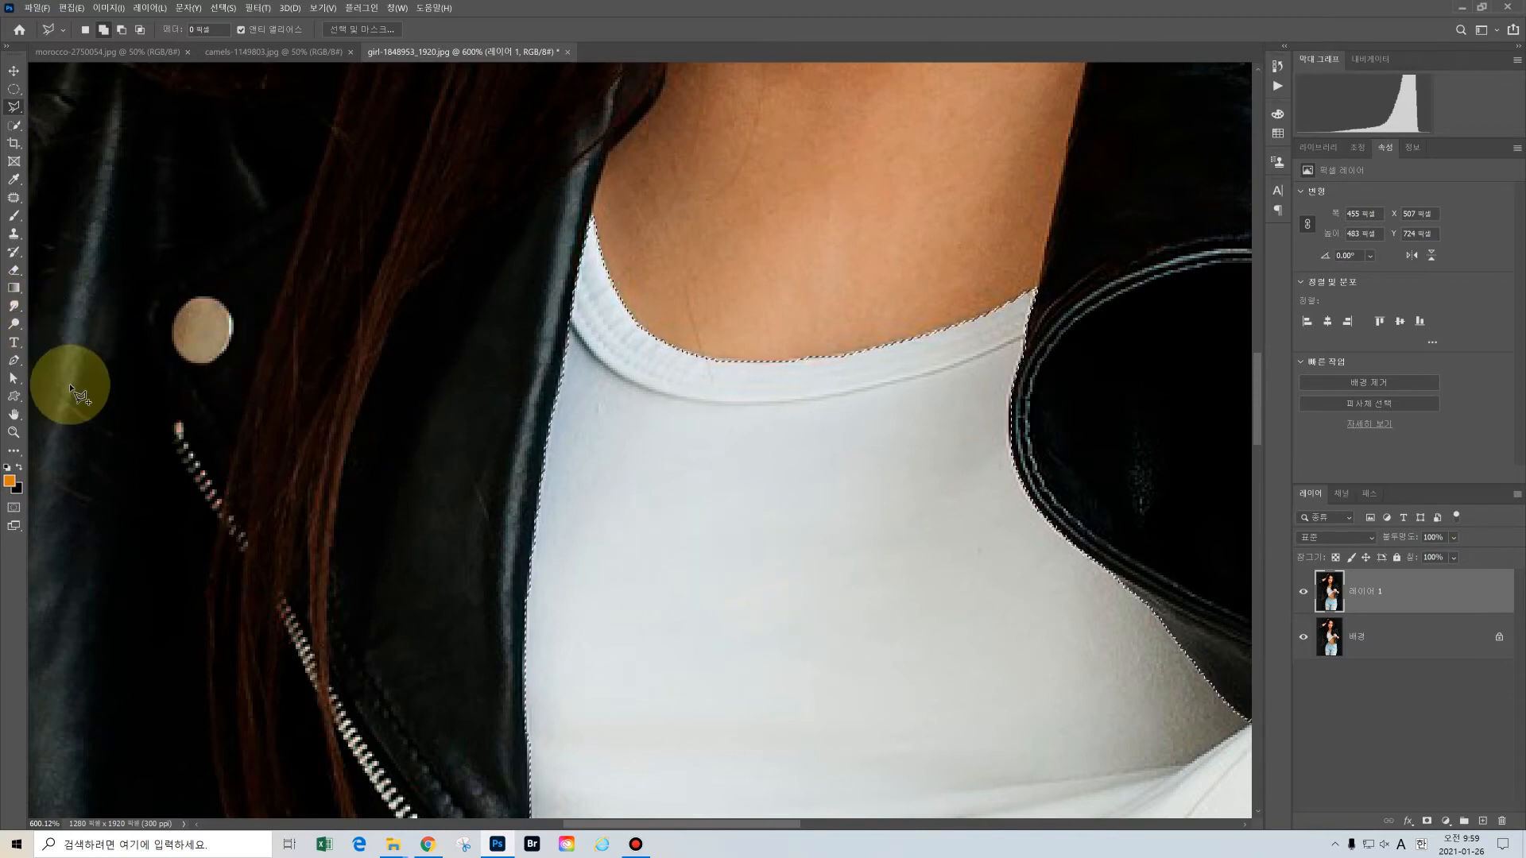
Copy the selected tank top to a new layer and check the cutout by temporarily hiding both layers beneath it.
double_click(13, 414)
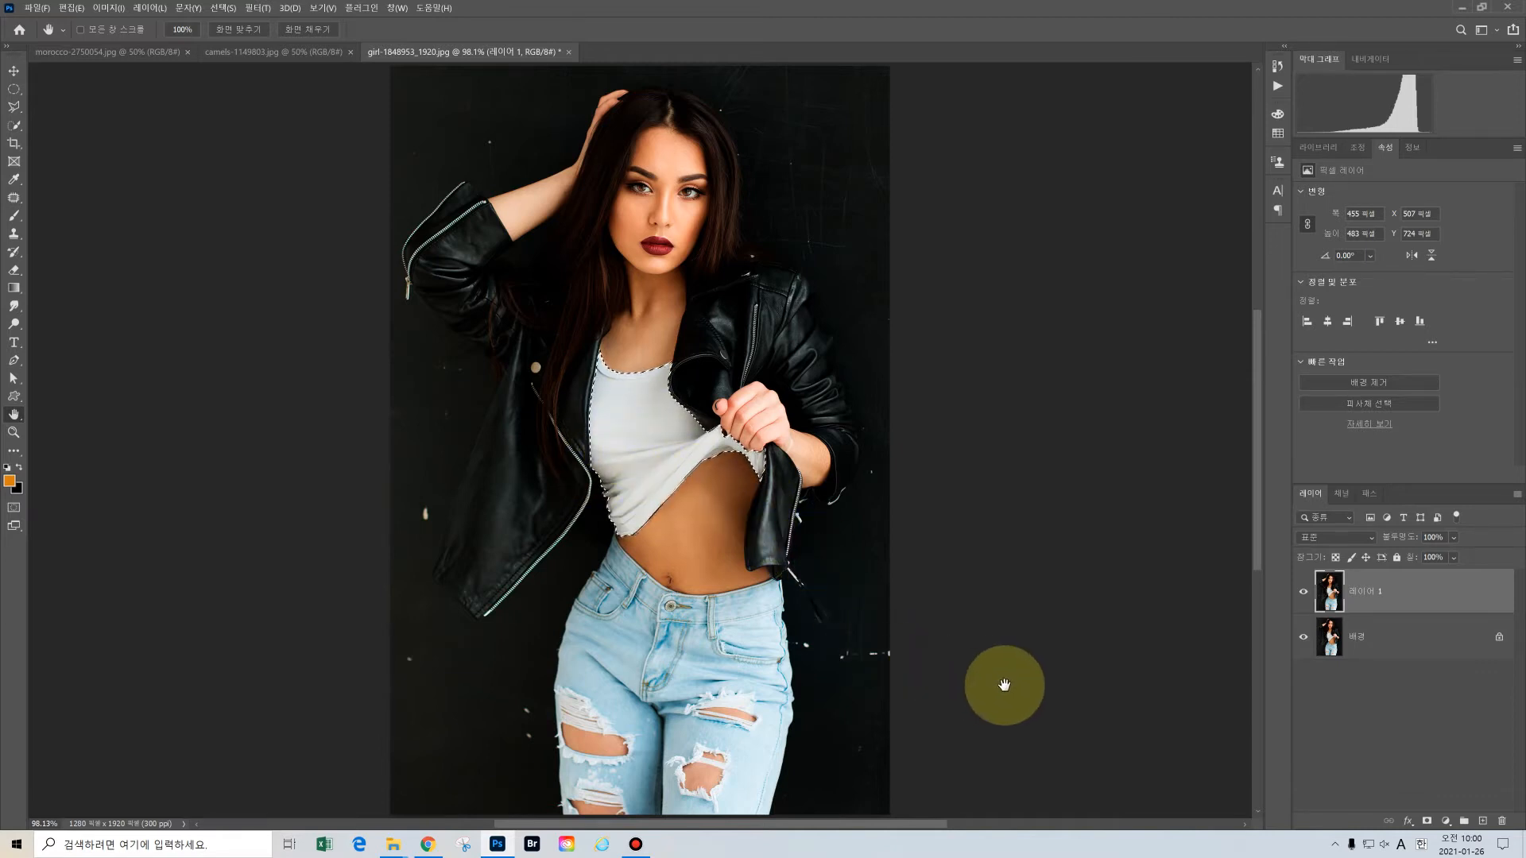
key(ctrl+j)
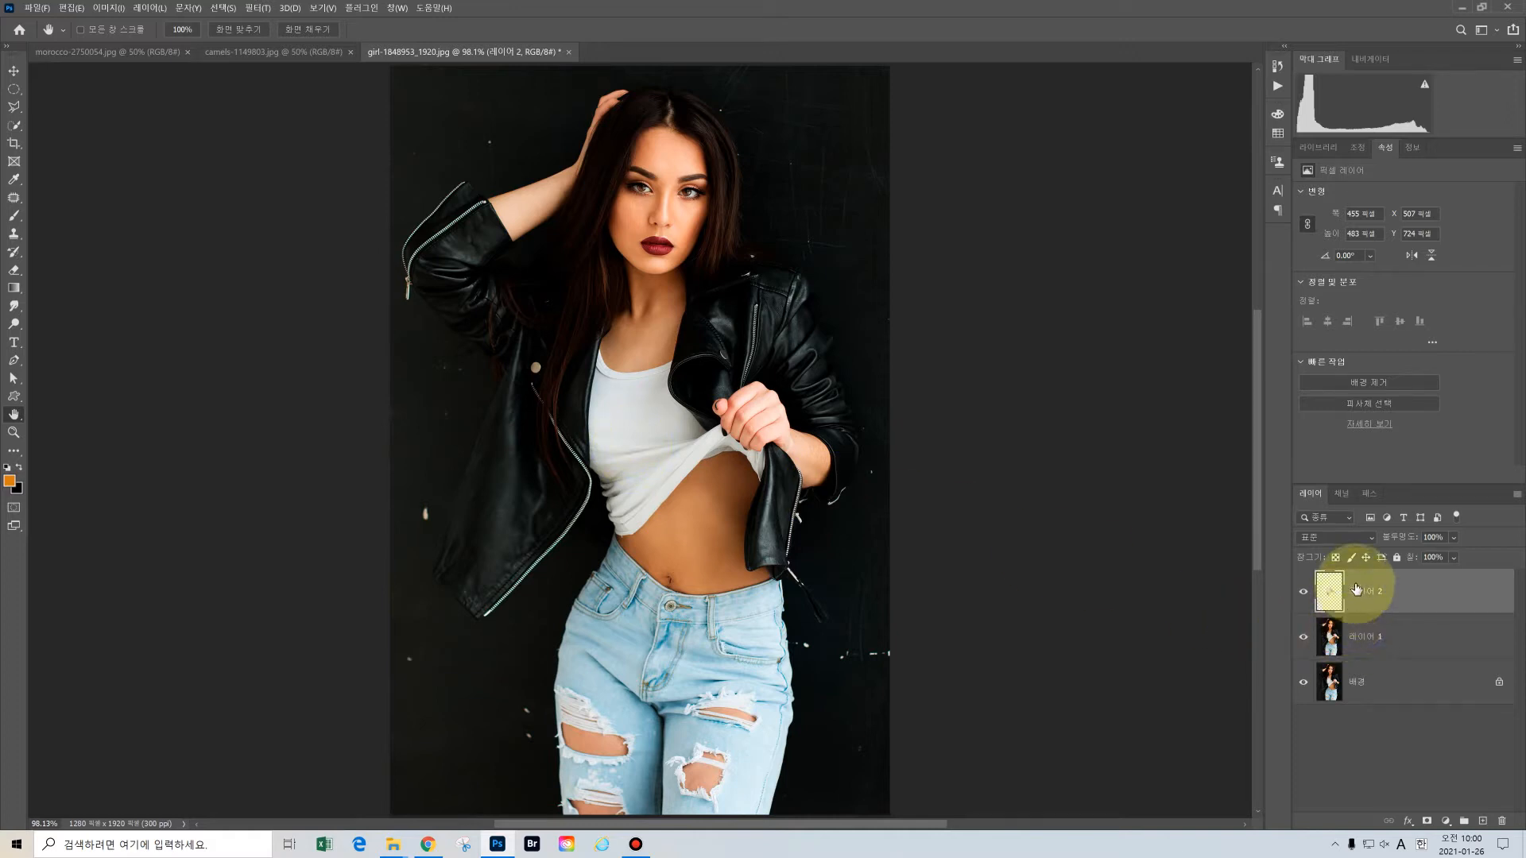
drag(1303, 638, 1301, 680)
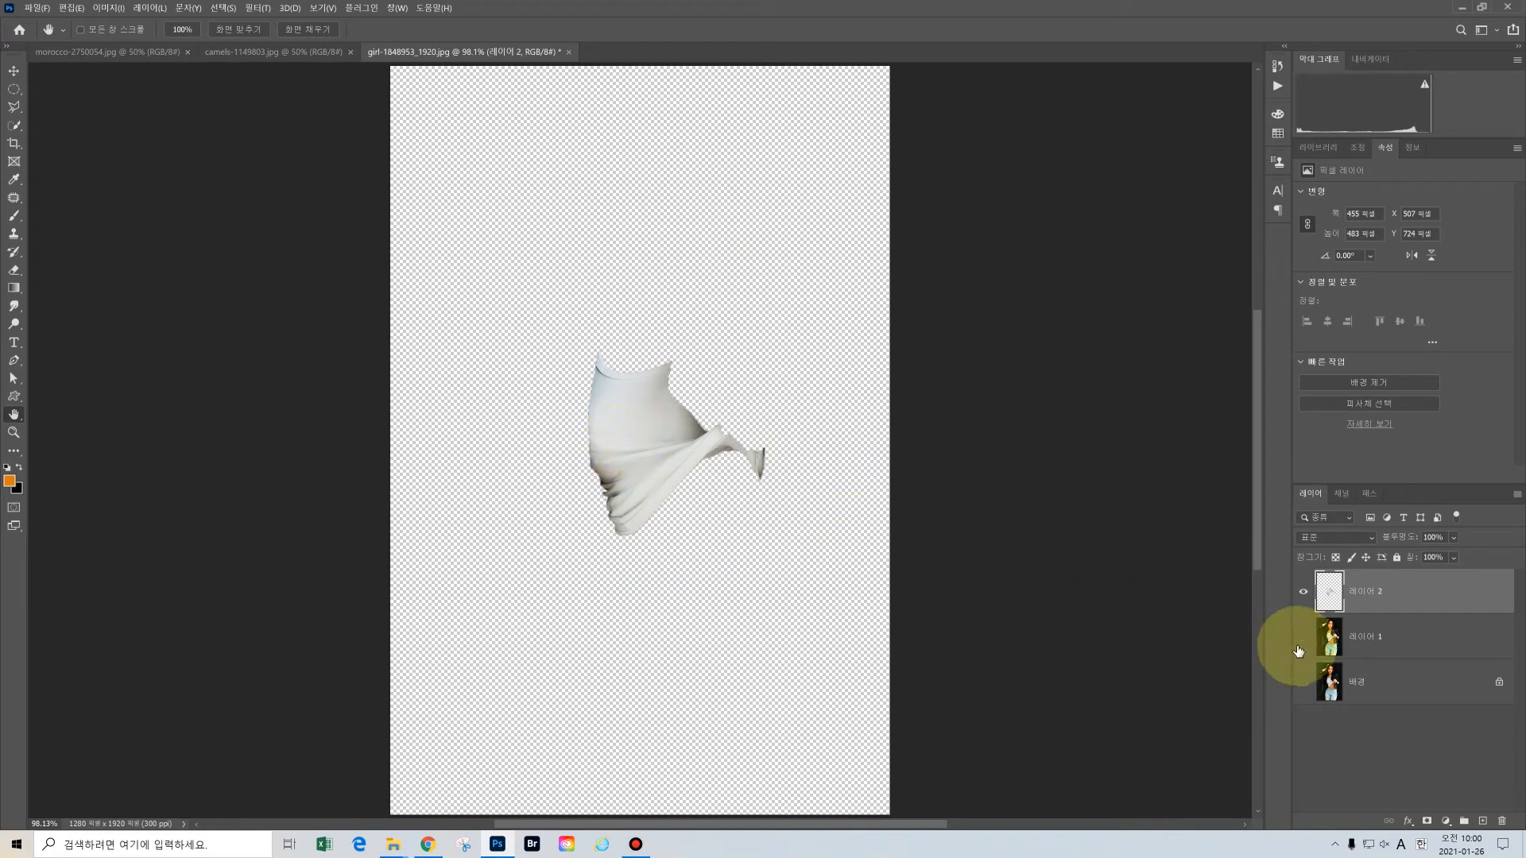
drag(1304, 635, 1305, 681)
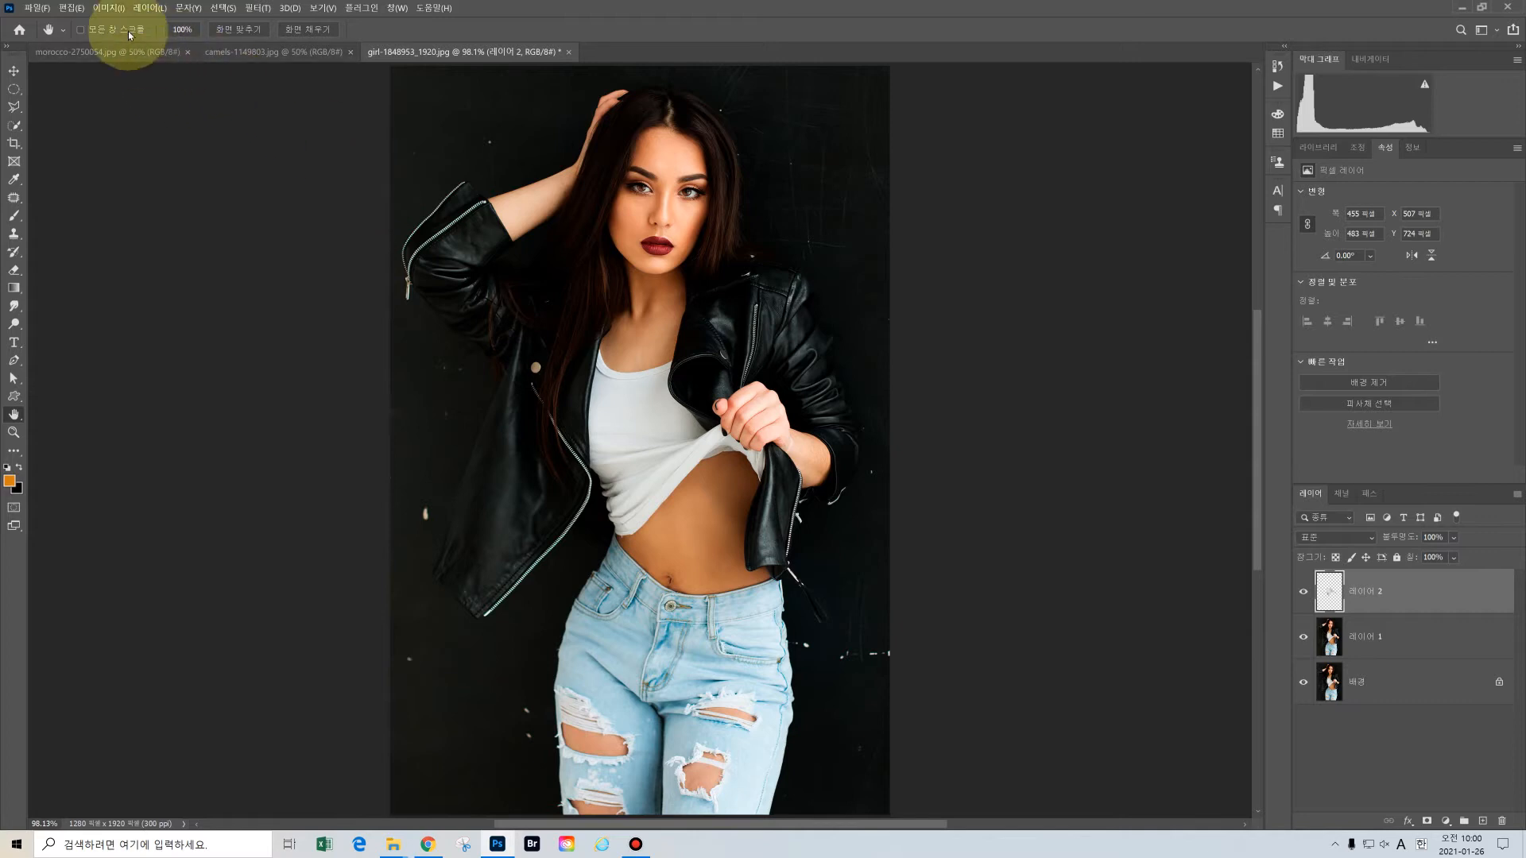
Colorize the tank top layer using Hue/Saturation with hue 4, saturation 71 and lightness -21, and compare it with the original photo.
click(107, 11)
mouse_move(124, 42)
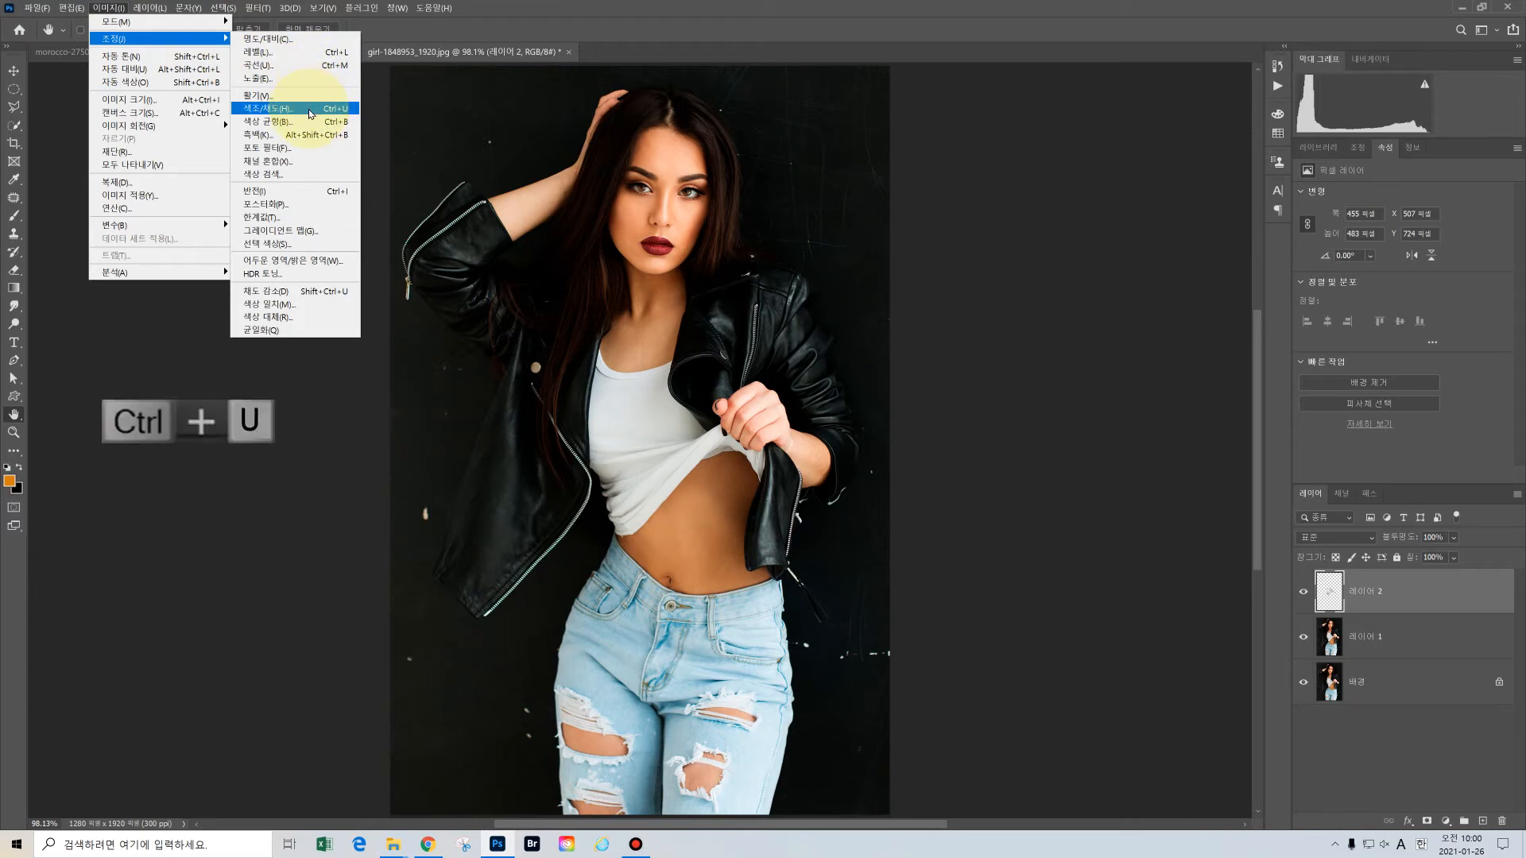
click(309, 110)
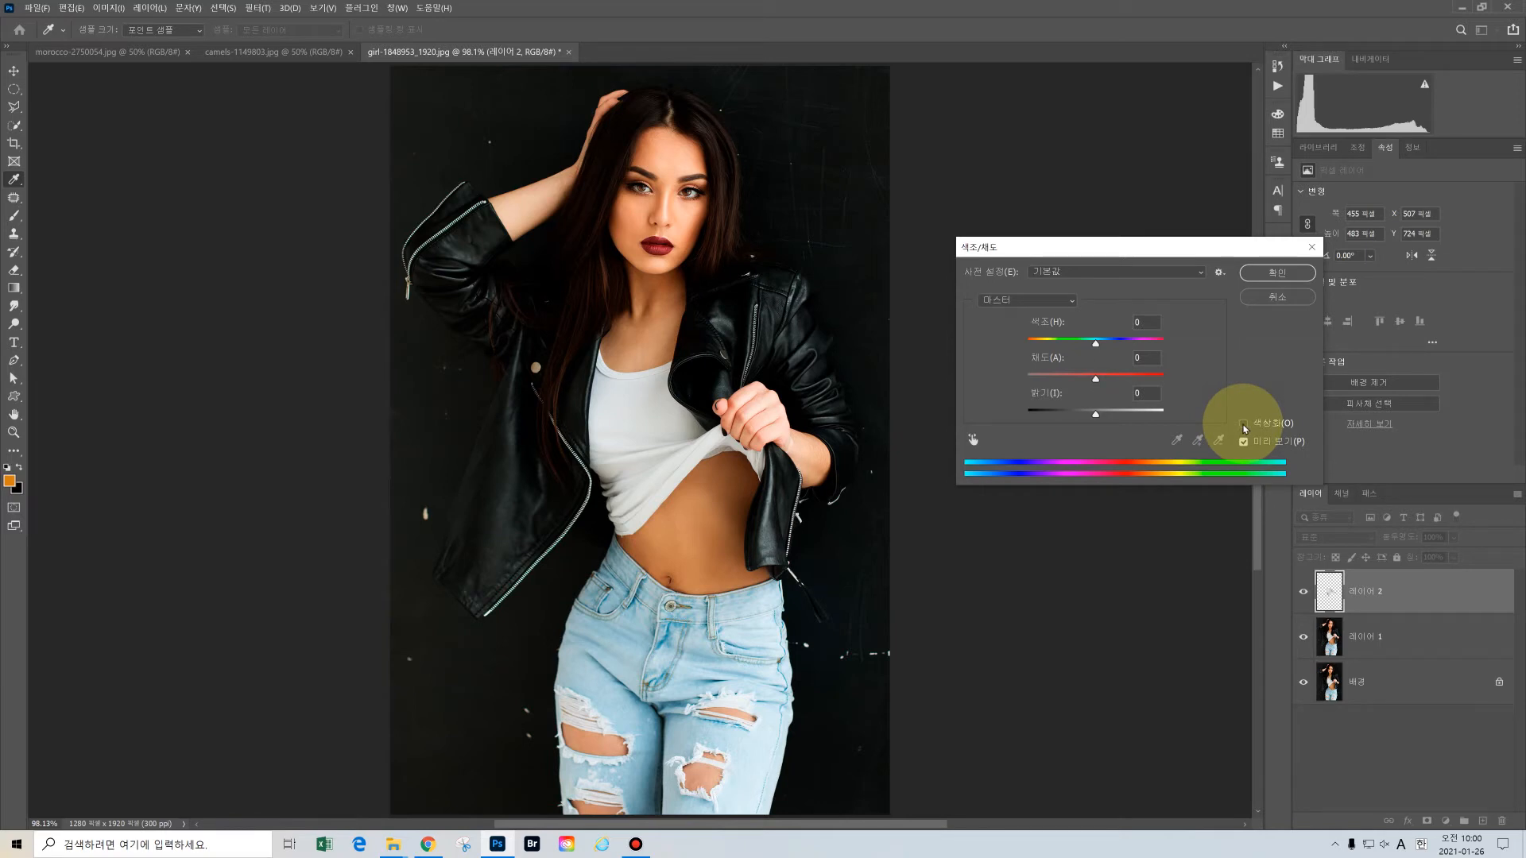
click(1244, 424)
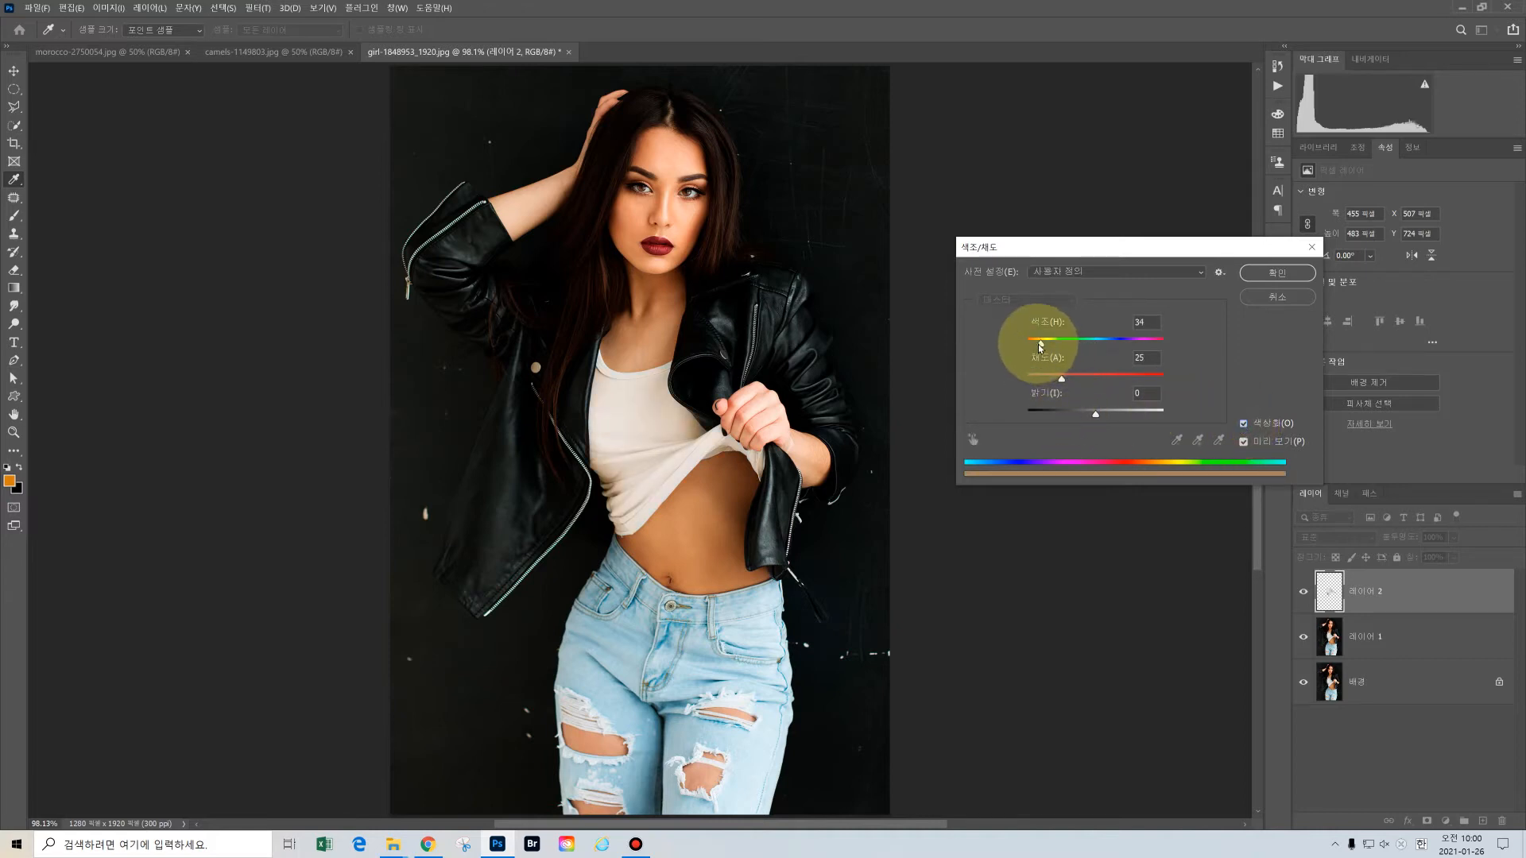
drag(1039, 345, 1029, 347)
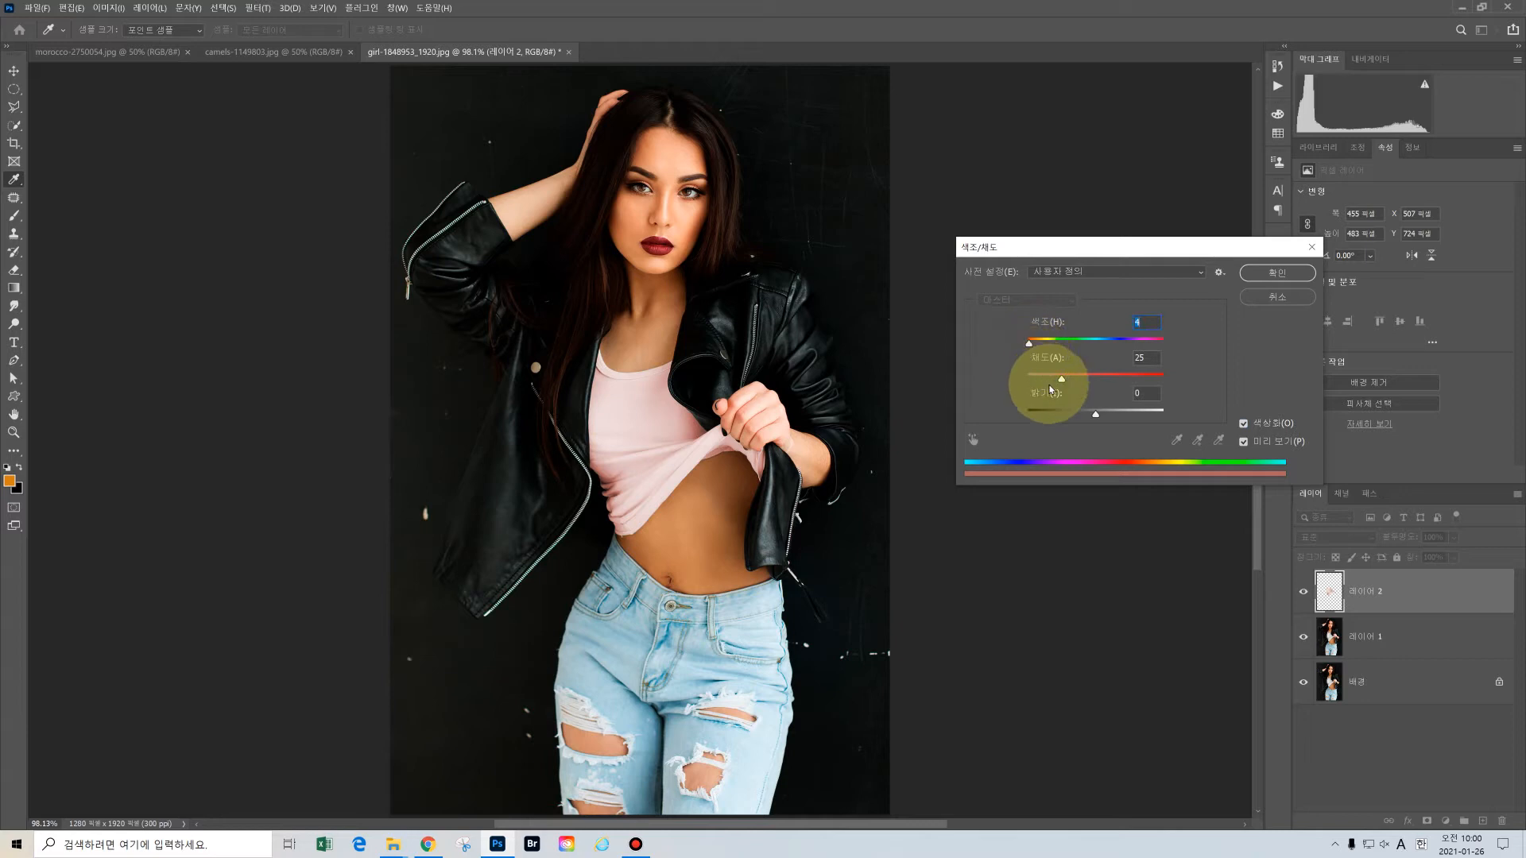
drag(1061, 382, 1112, 388)
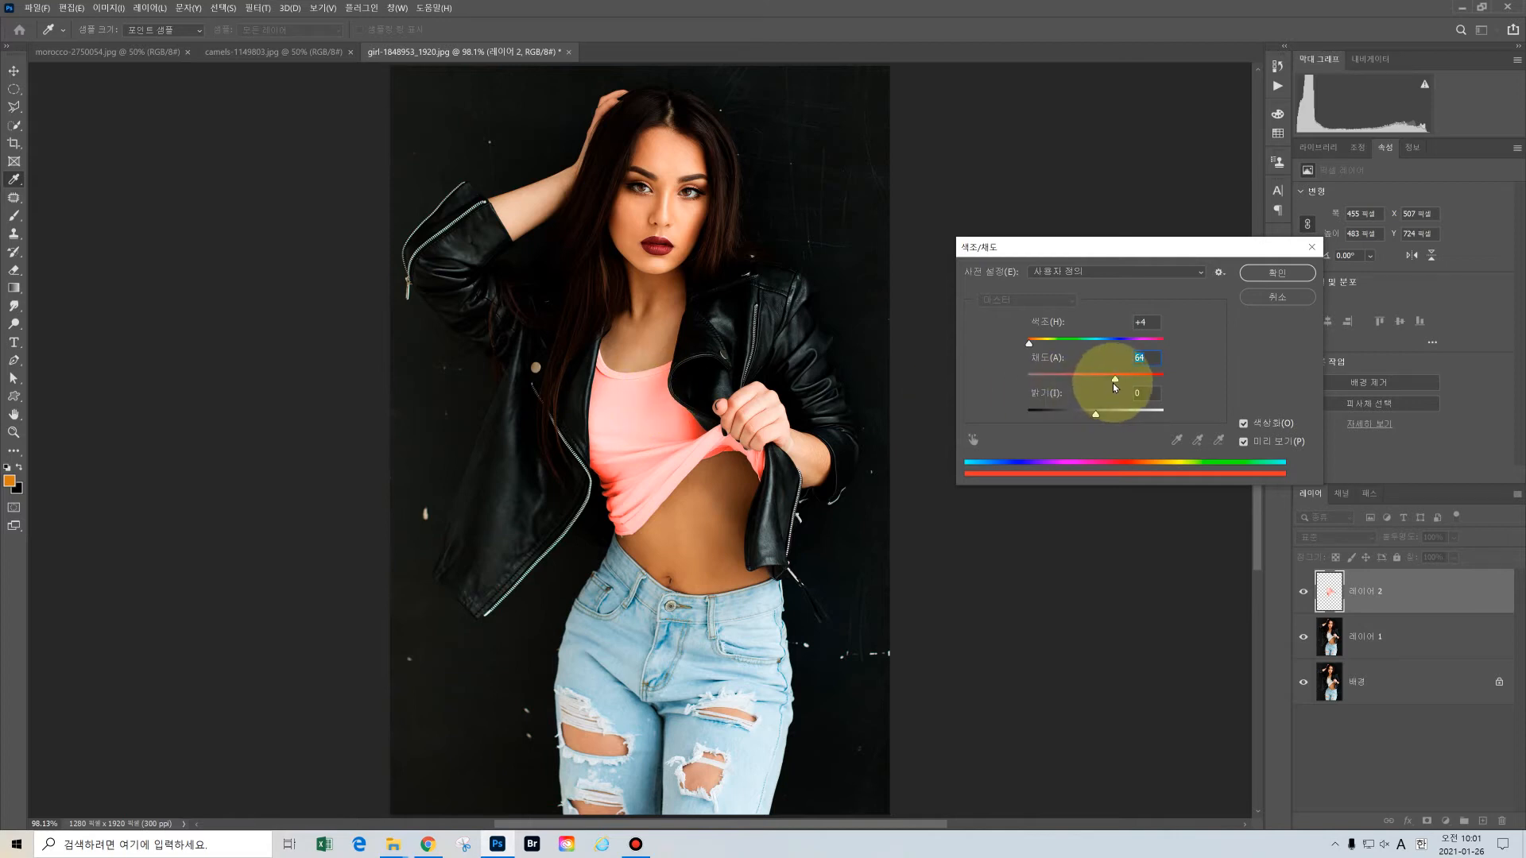
drag(1116, 377, 1124, 376)
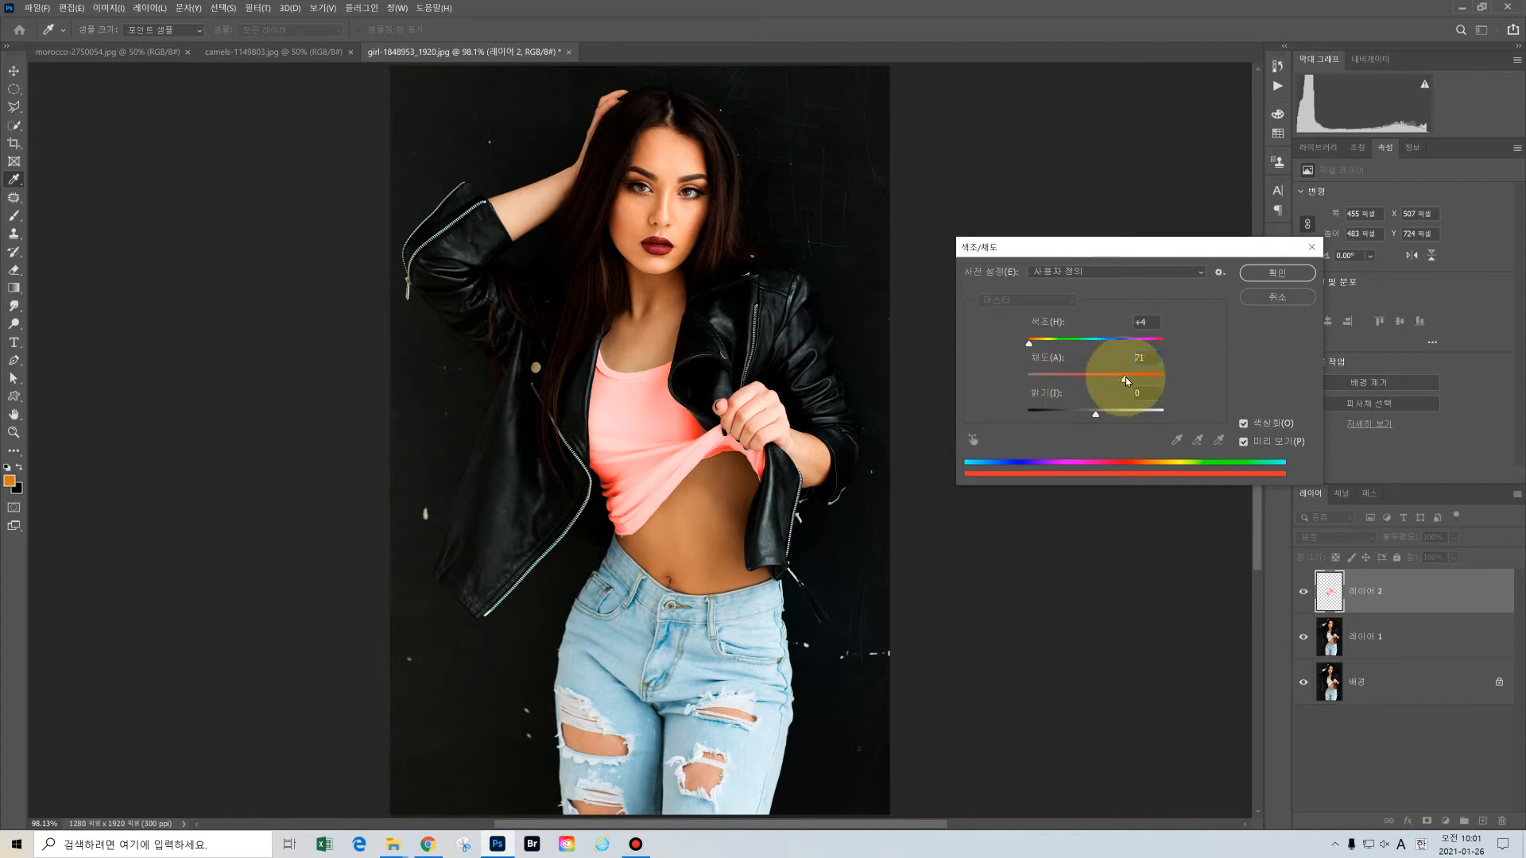
drag(1095, 414, 1082, 422)
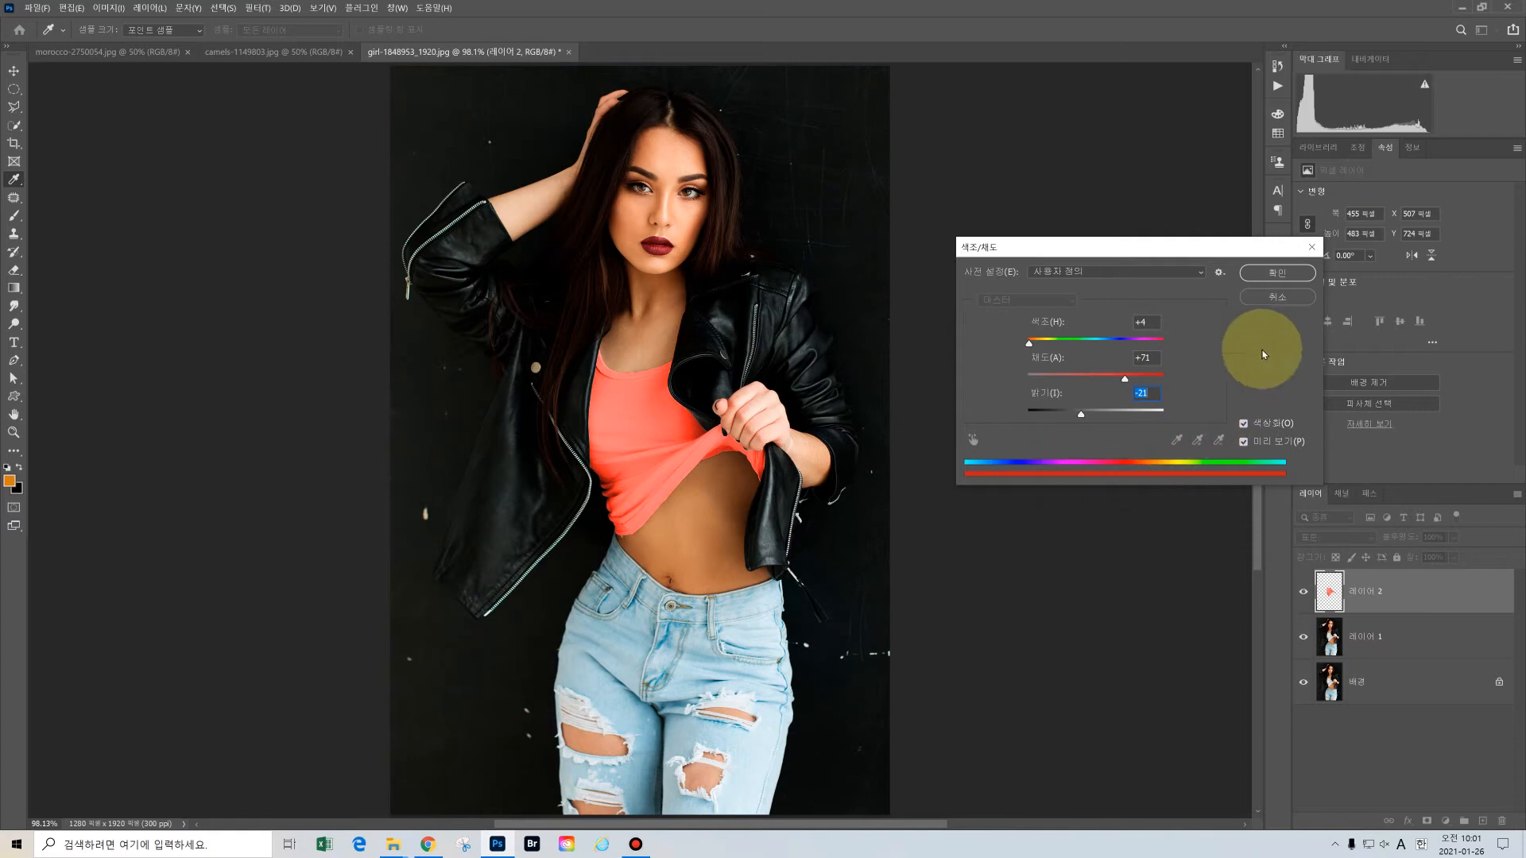
click(1274, 275)
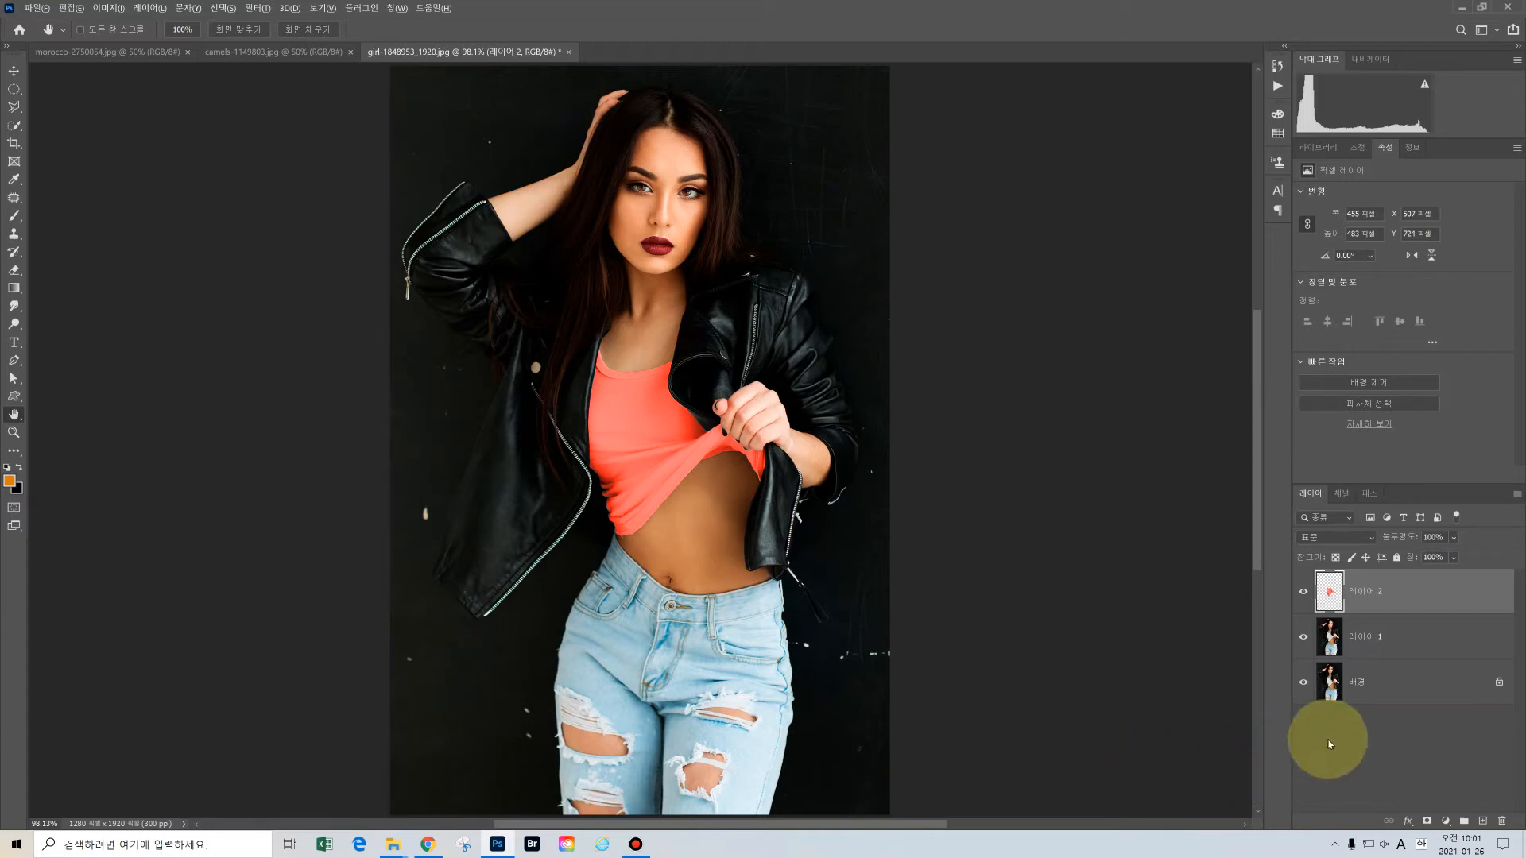
alt+click(1303, 682)
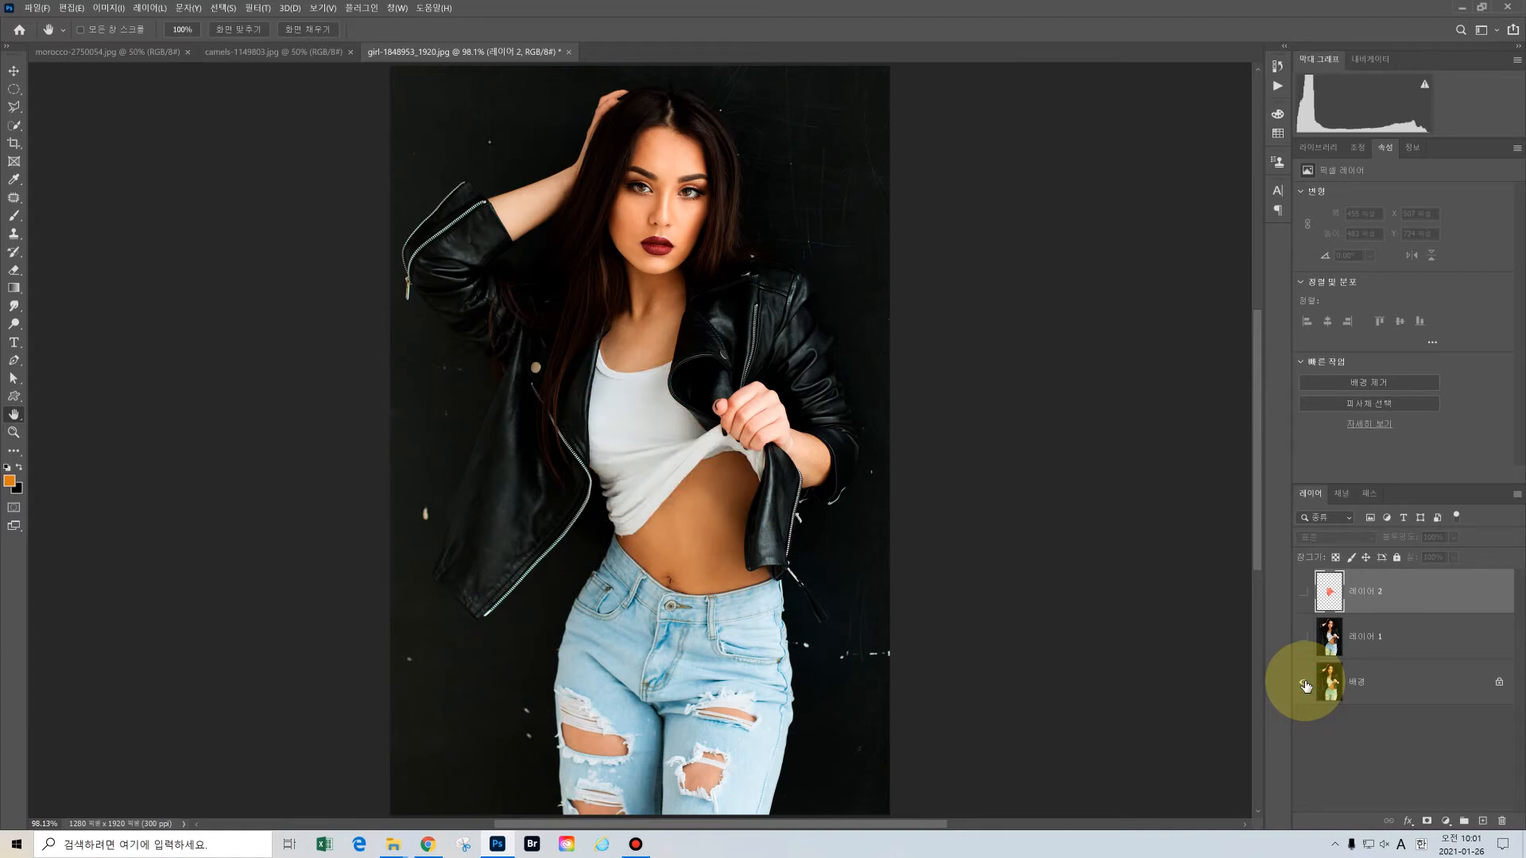
alt+click(1304, 683)
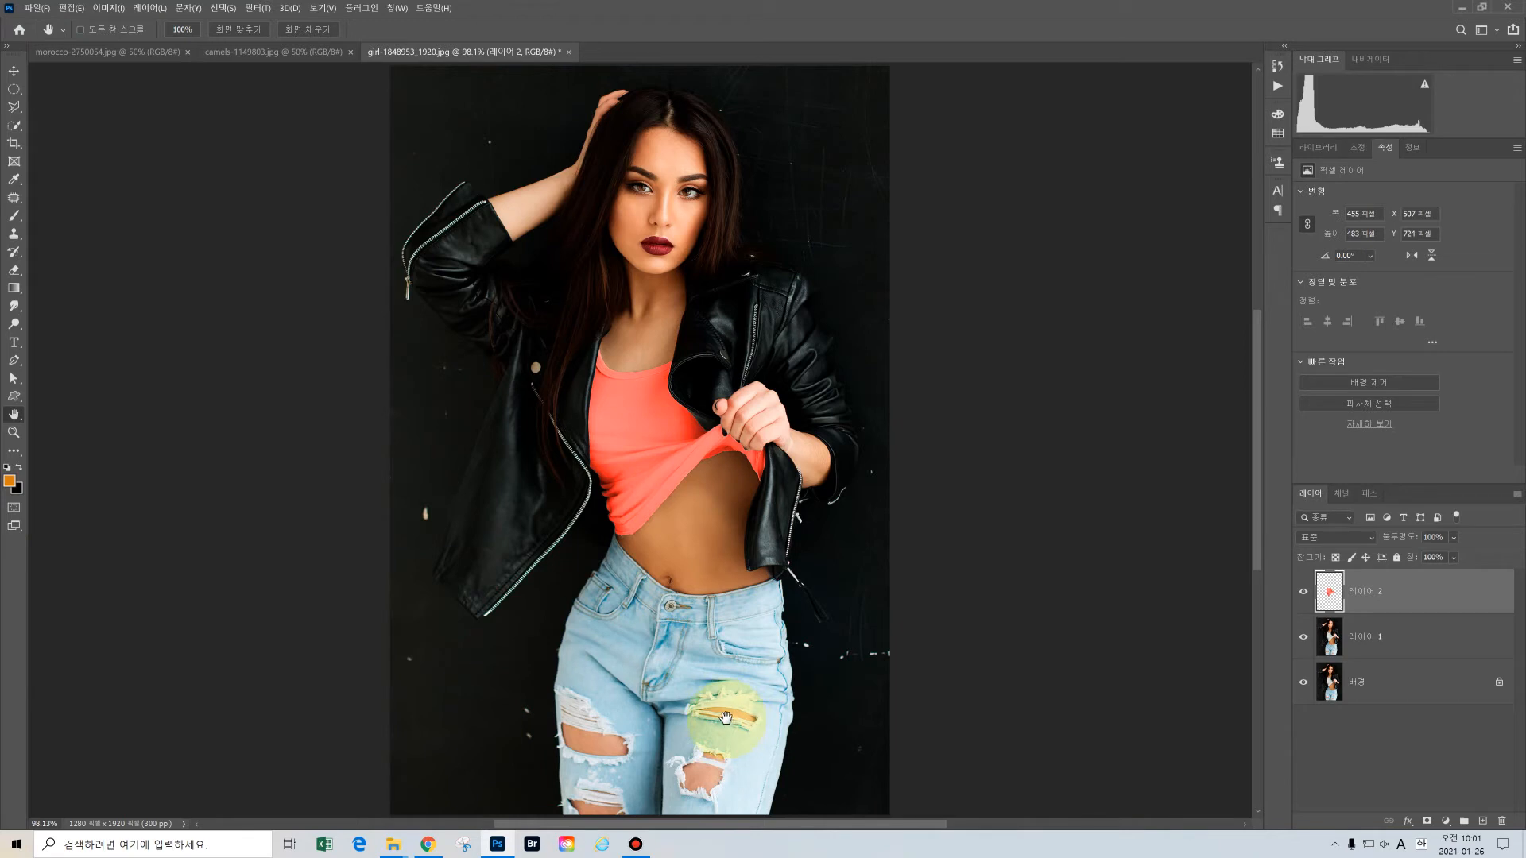
Select the blue jeans on layer 레이어 1 with the Quick Selection tool.
scroll(731, 714, up, 5)
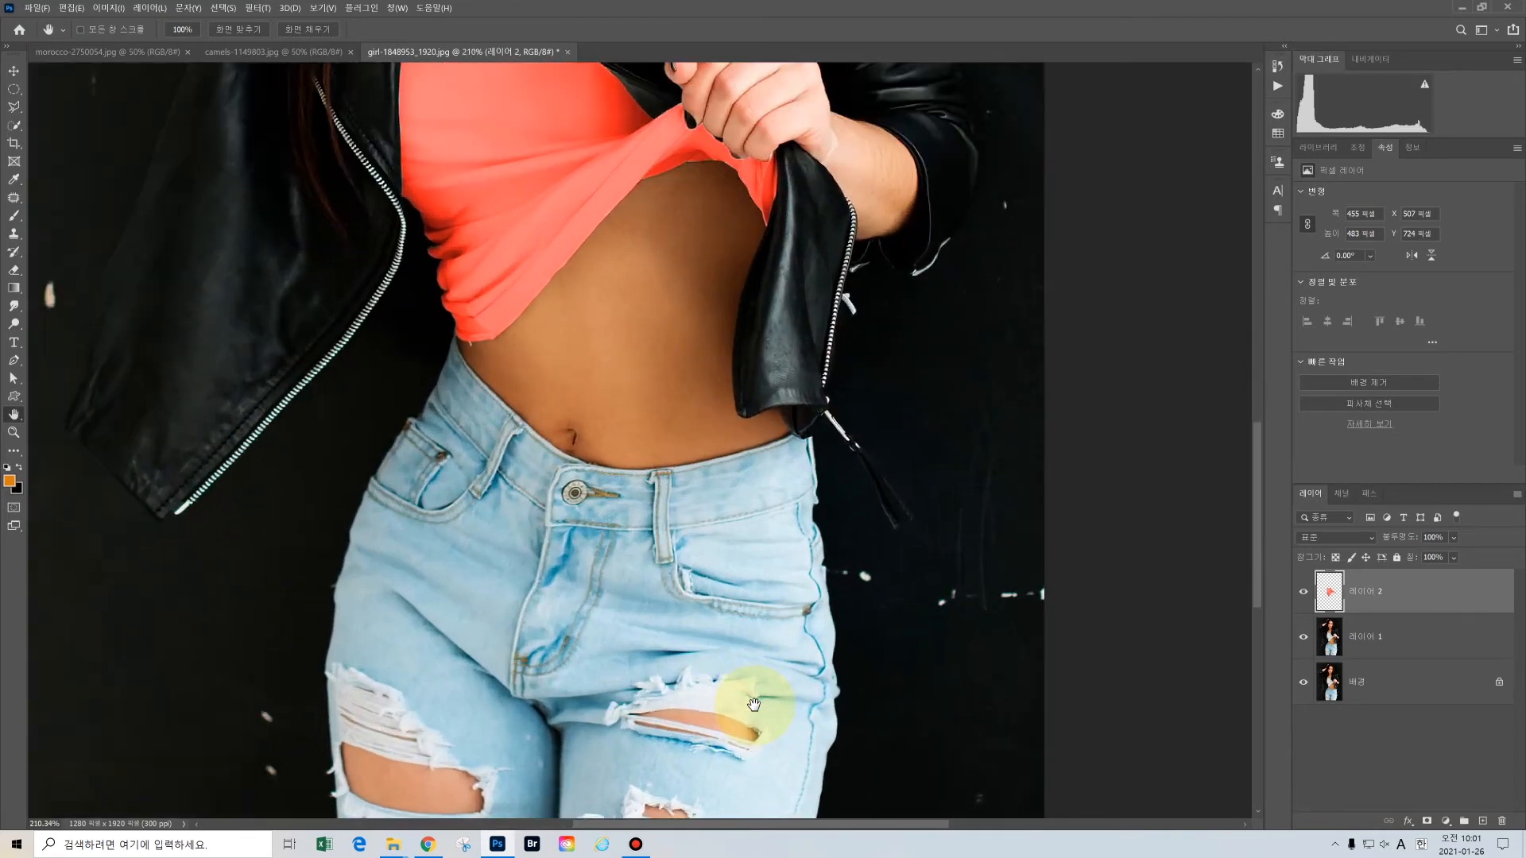
scroll(754, 704, up, 1)
drag(1253, 604, 1253, 647)
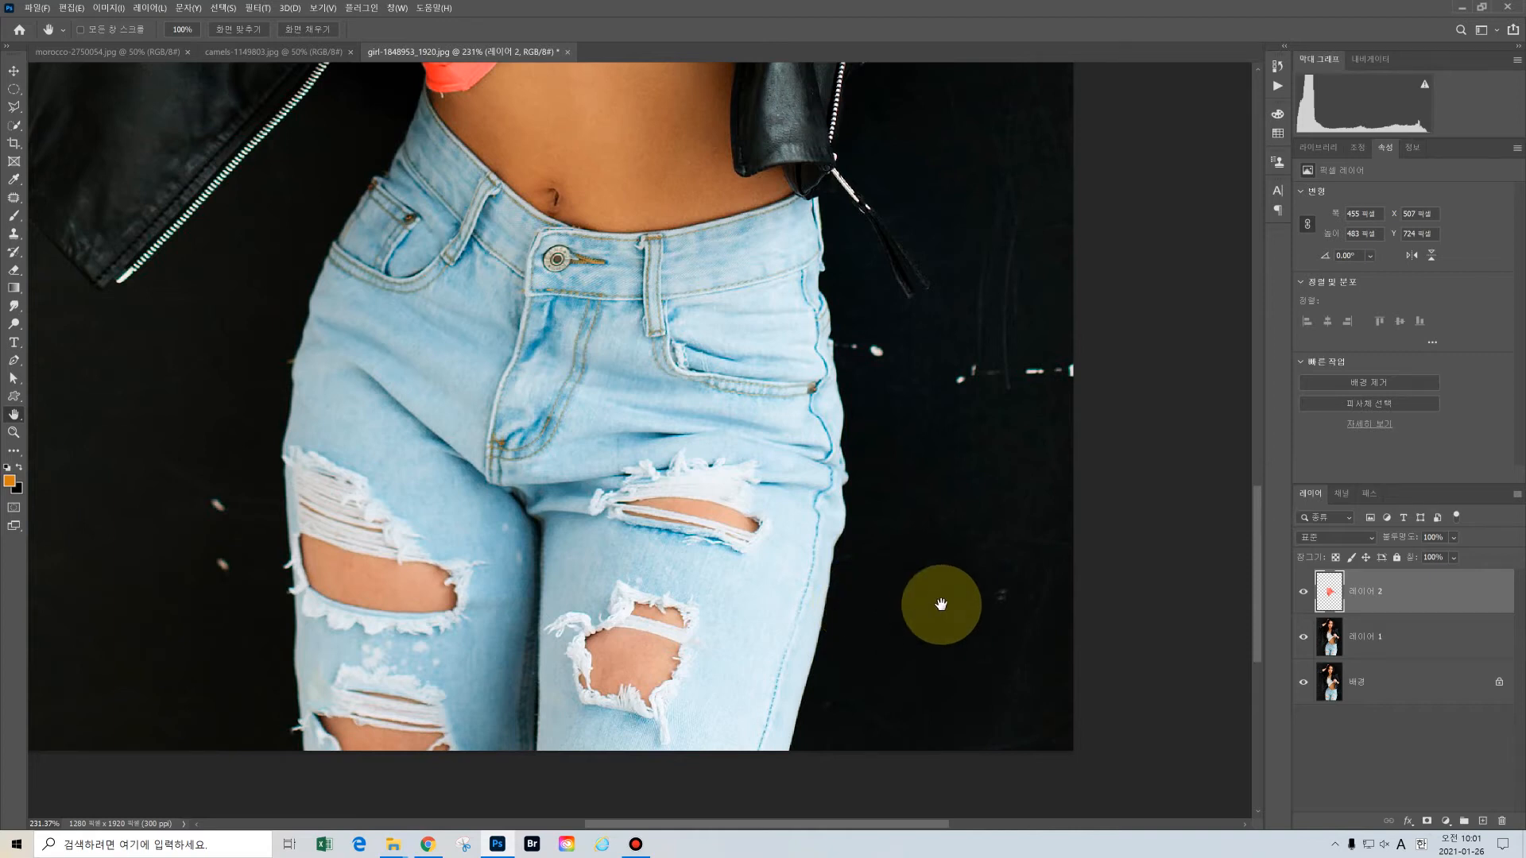
click(1396, 642)
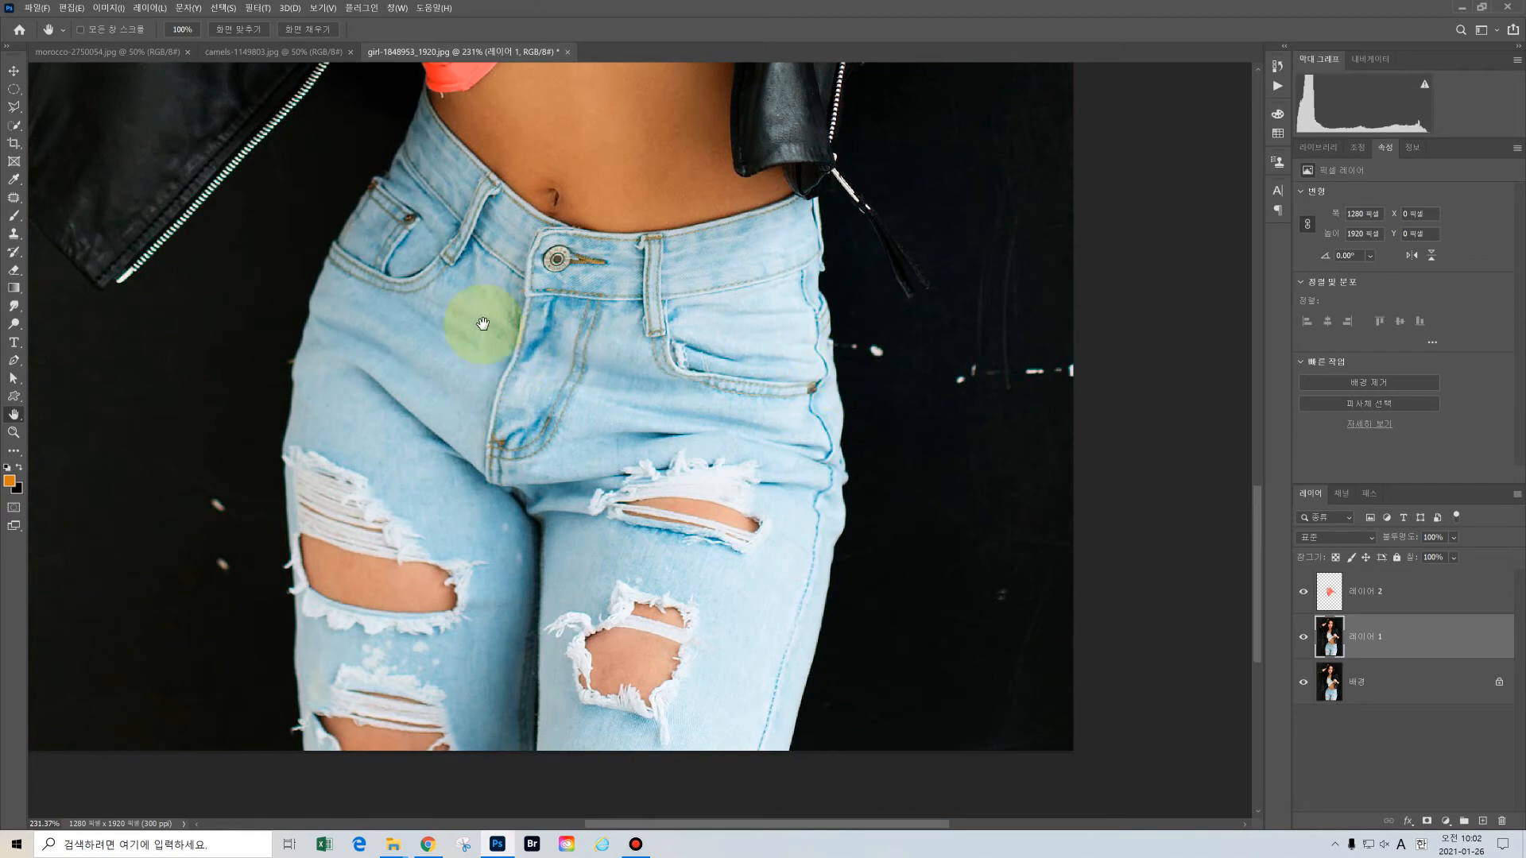
click(13, 126)
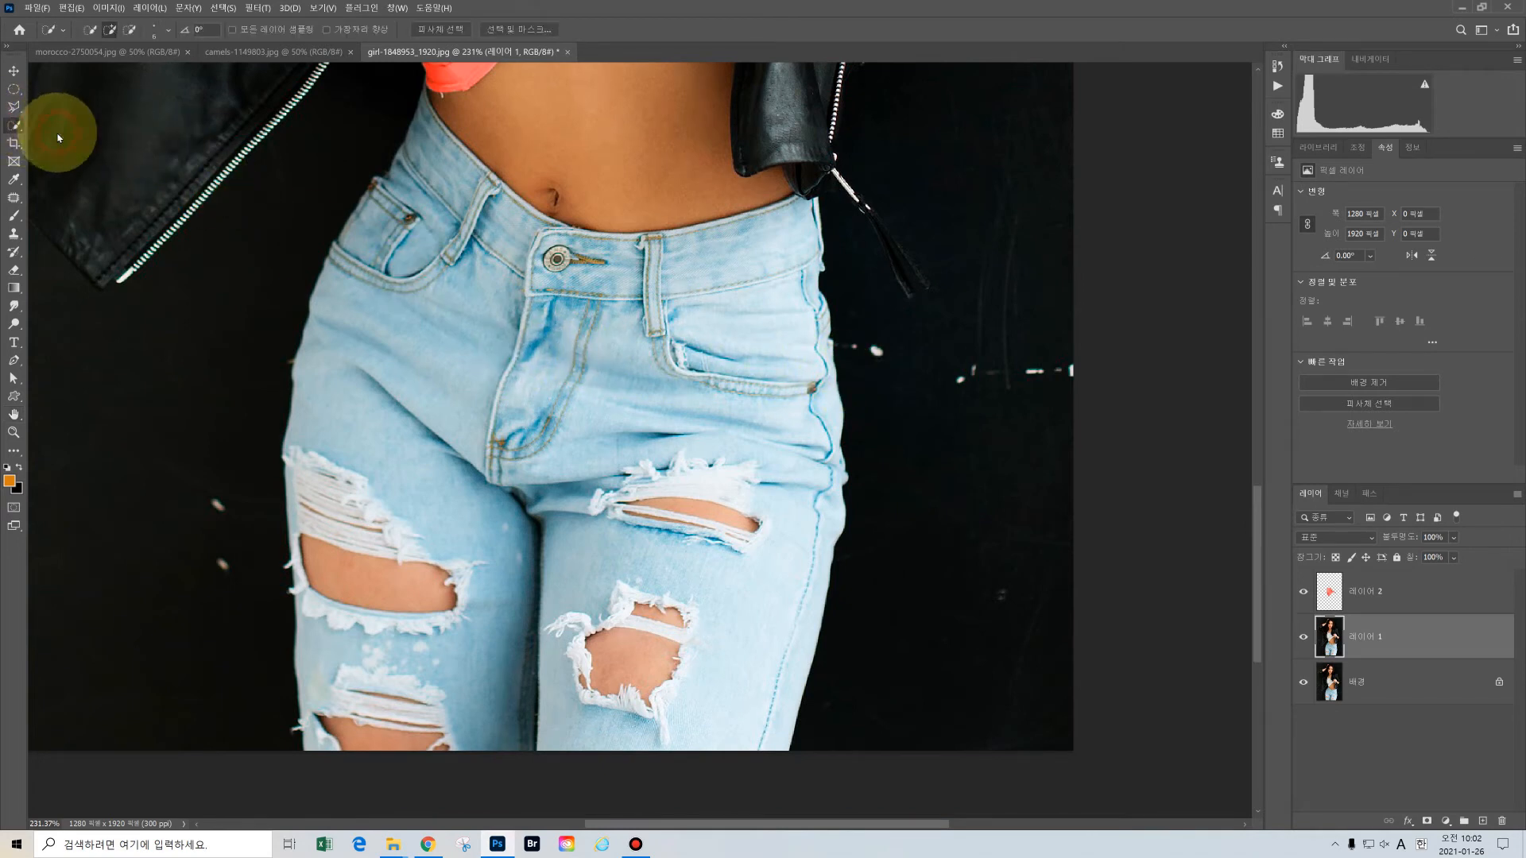
mouse_move(437, 217)
mouse_down()
mouse_move(407, 335)
mouse_move(411, 463)
mouse_move(530, 390)
mouse_move(621, 460)
mouse_move(734, 361)
mouse_move(750, 413)
mouse_move(773, 355)
mouse_move(698, 634)
mouse_move(445, 614)
mouse_up()
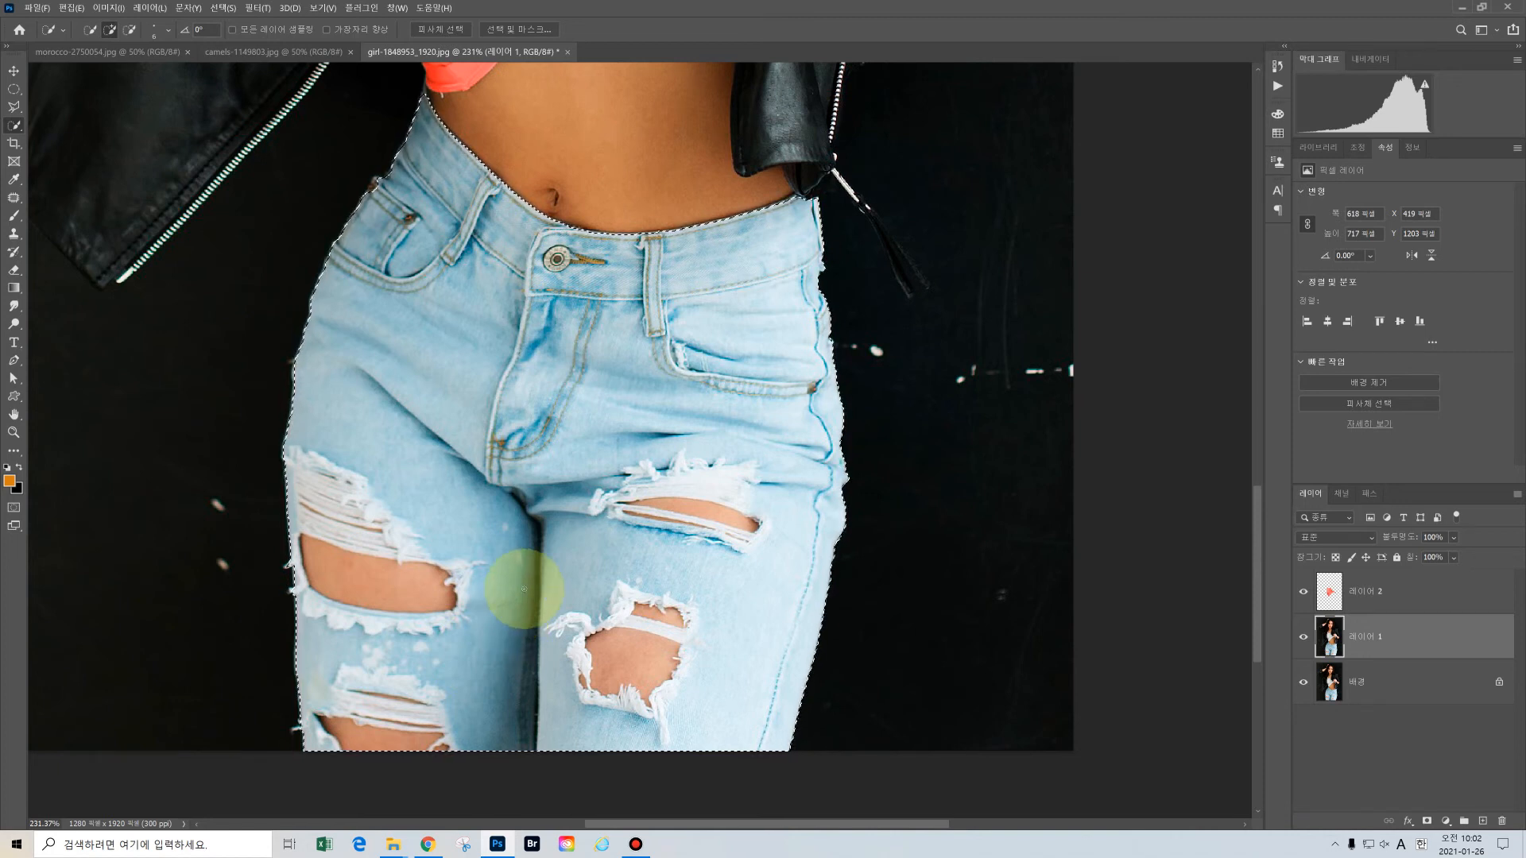
Subtract the large areas of bare skin inside the jeans' rips from the selection with the Quick Selection tool.
key(alt)
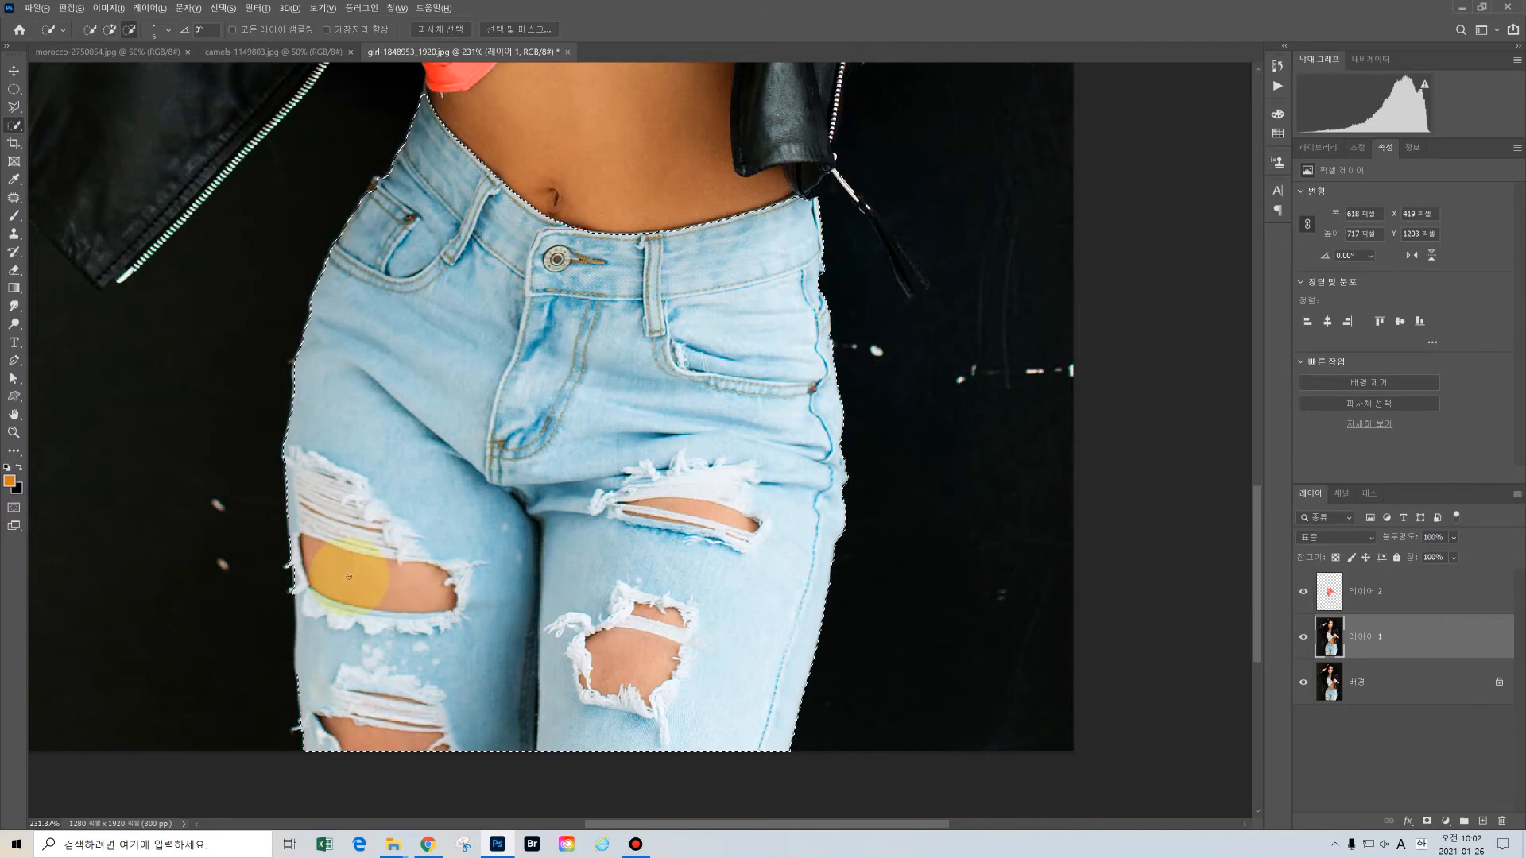
drag(357, 579, 390, 583)
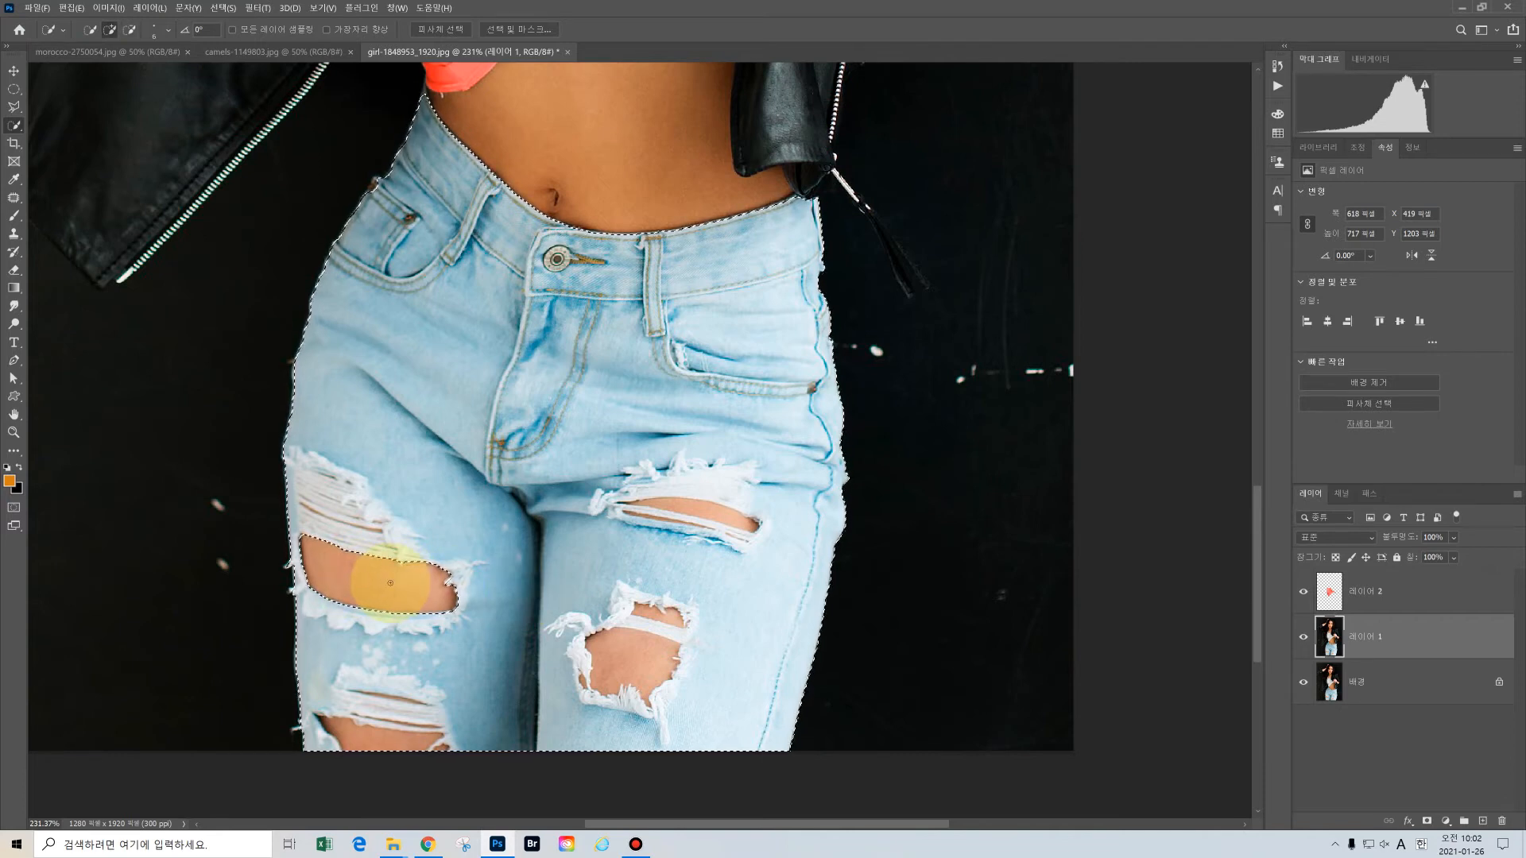
key(alt)
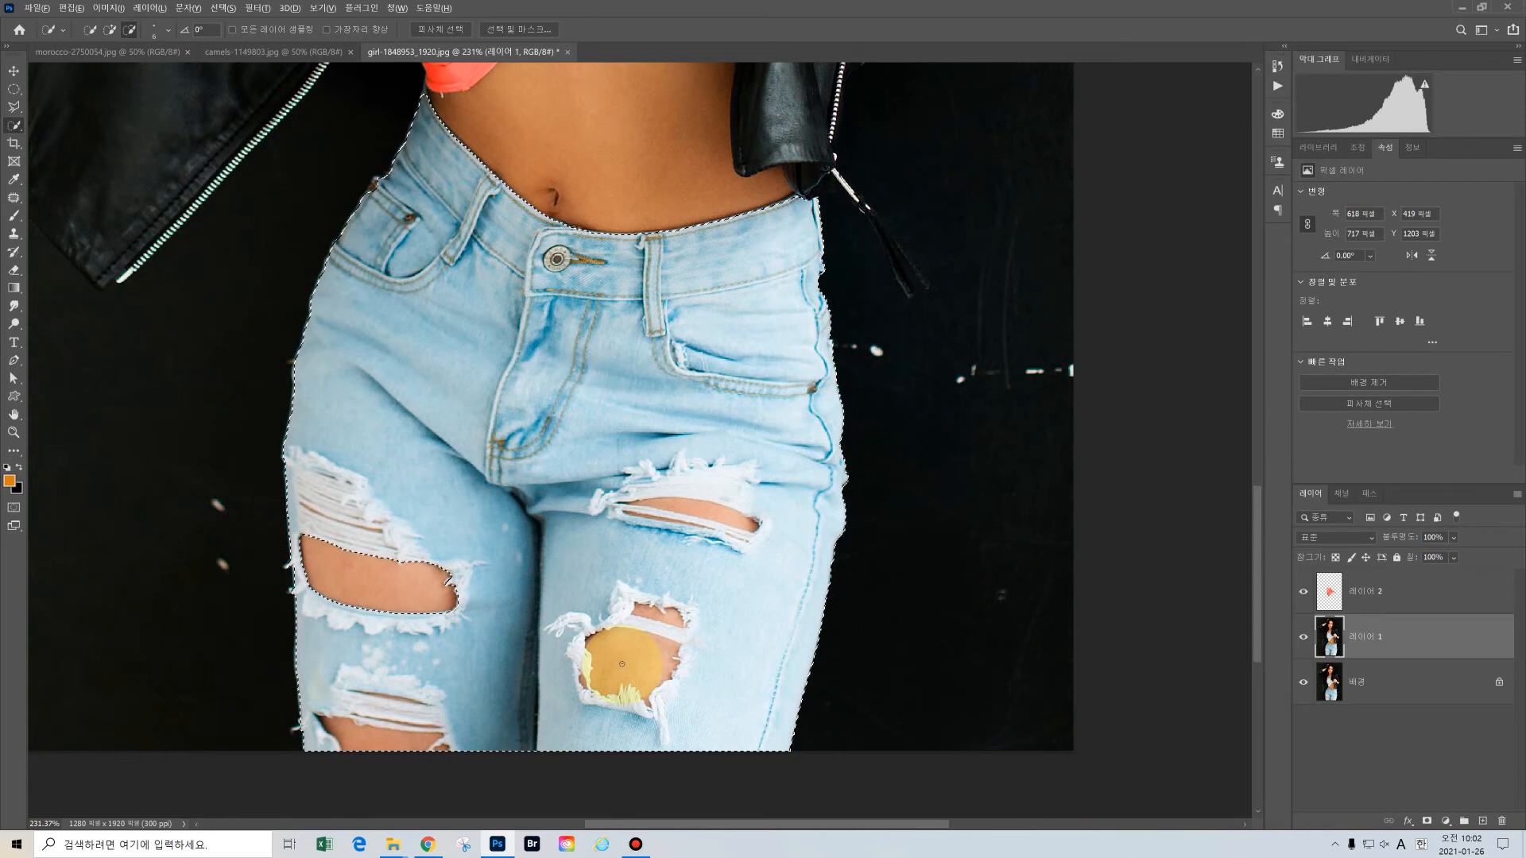
alt+click(670, 621)
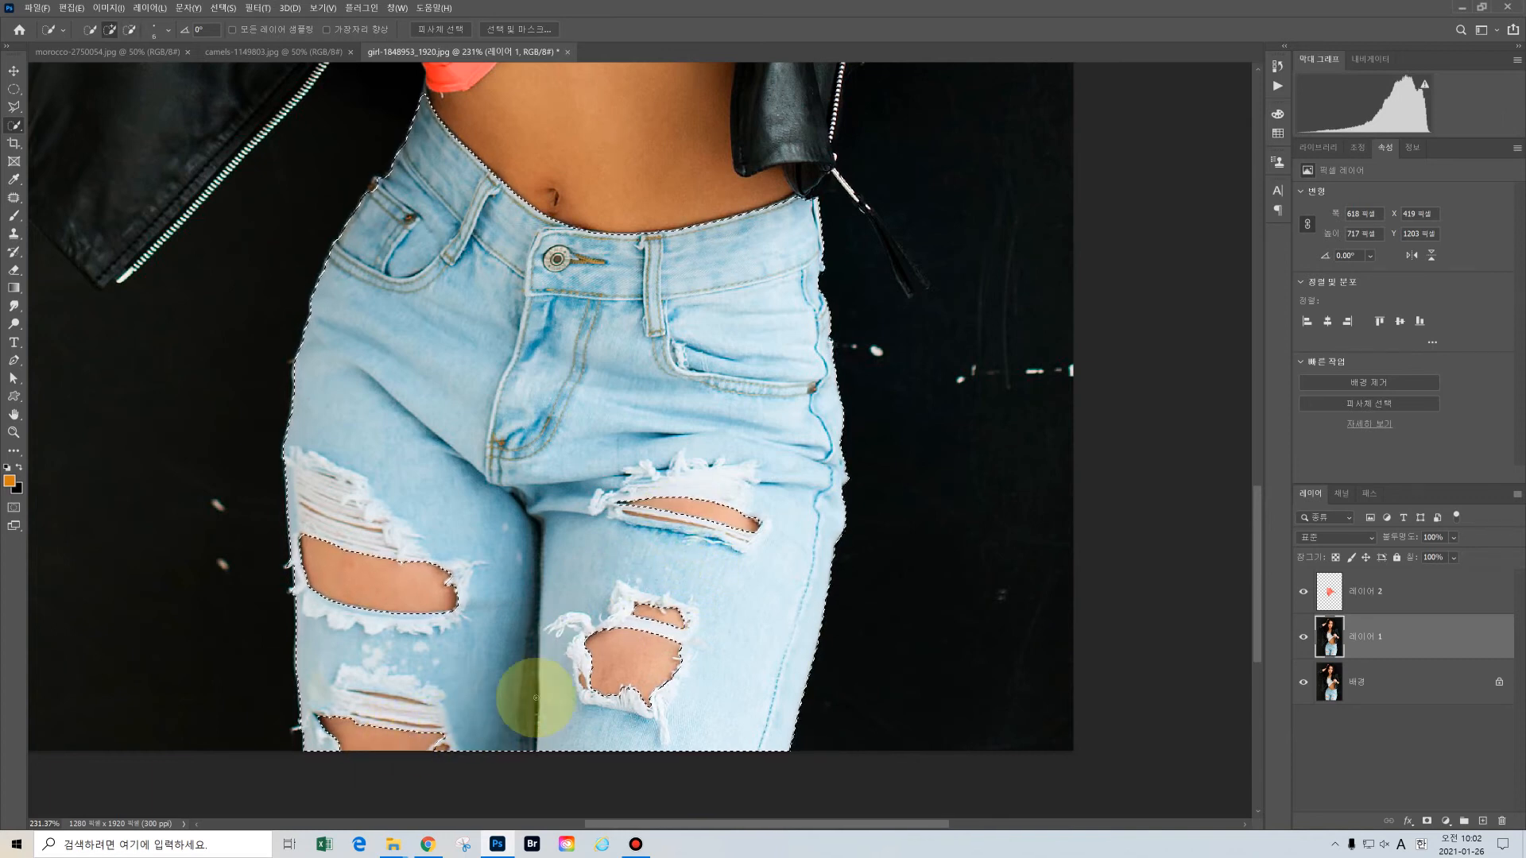
Subtract the narrow skin slit just below the upper rip on the right-hand leg from the selection with the Polygonal Lasso.
scroll(424, 648, up, 3)
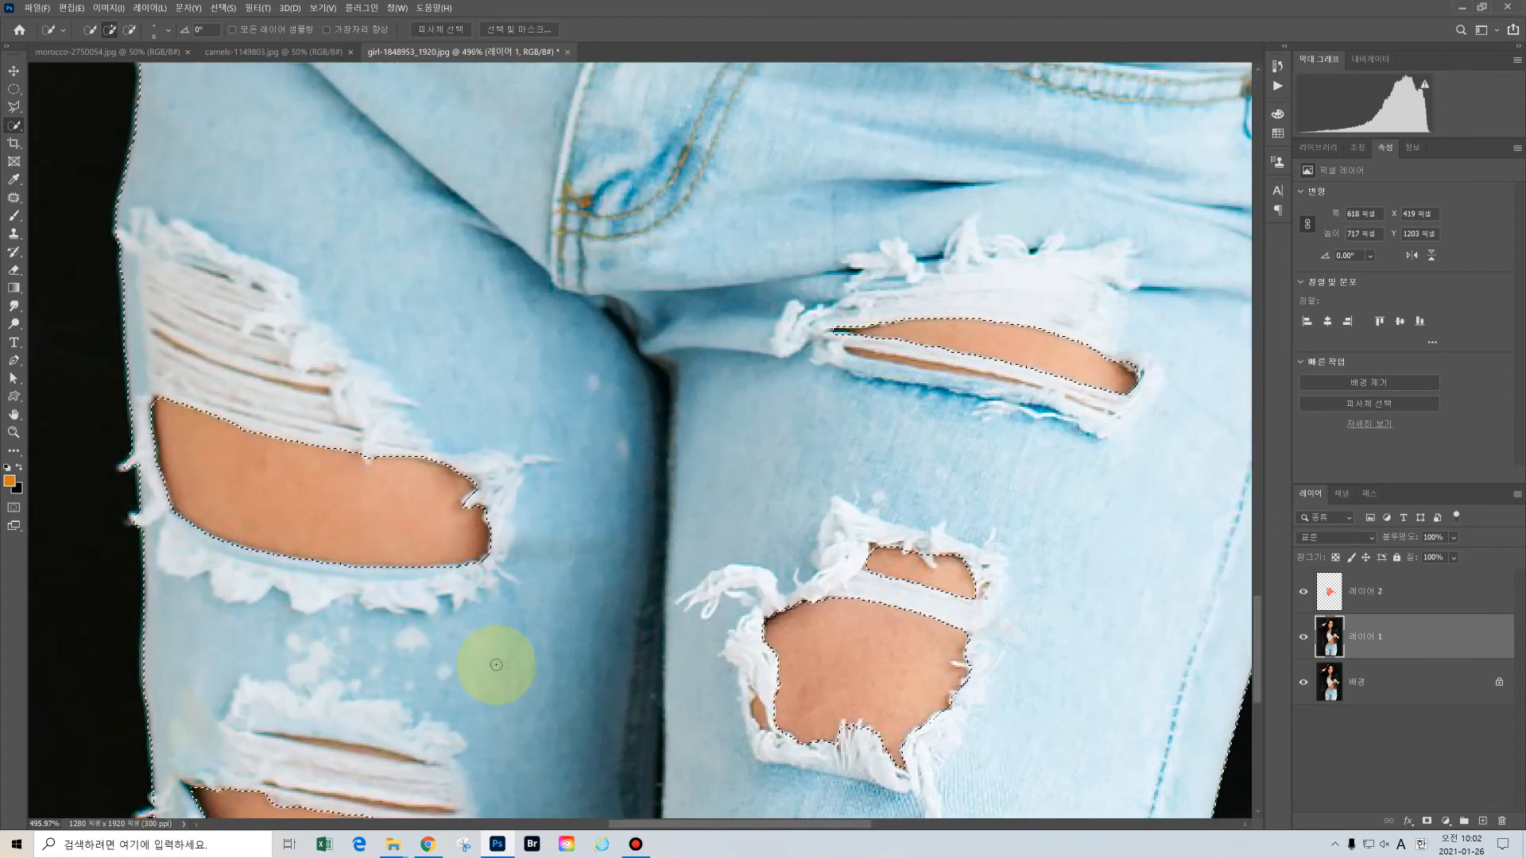
drag(521, 670, 514, 555)
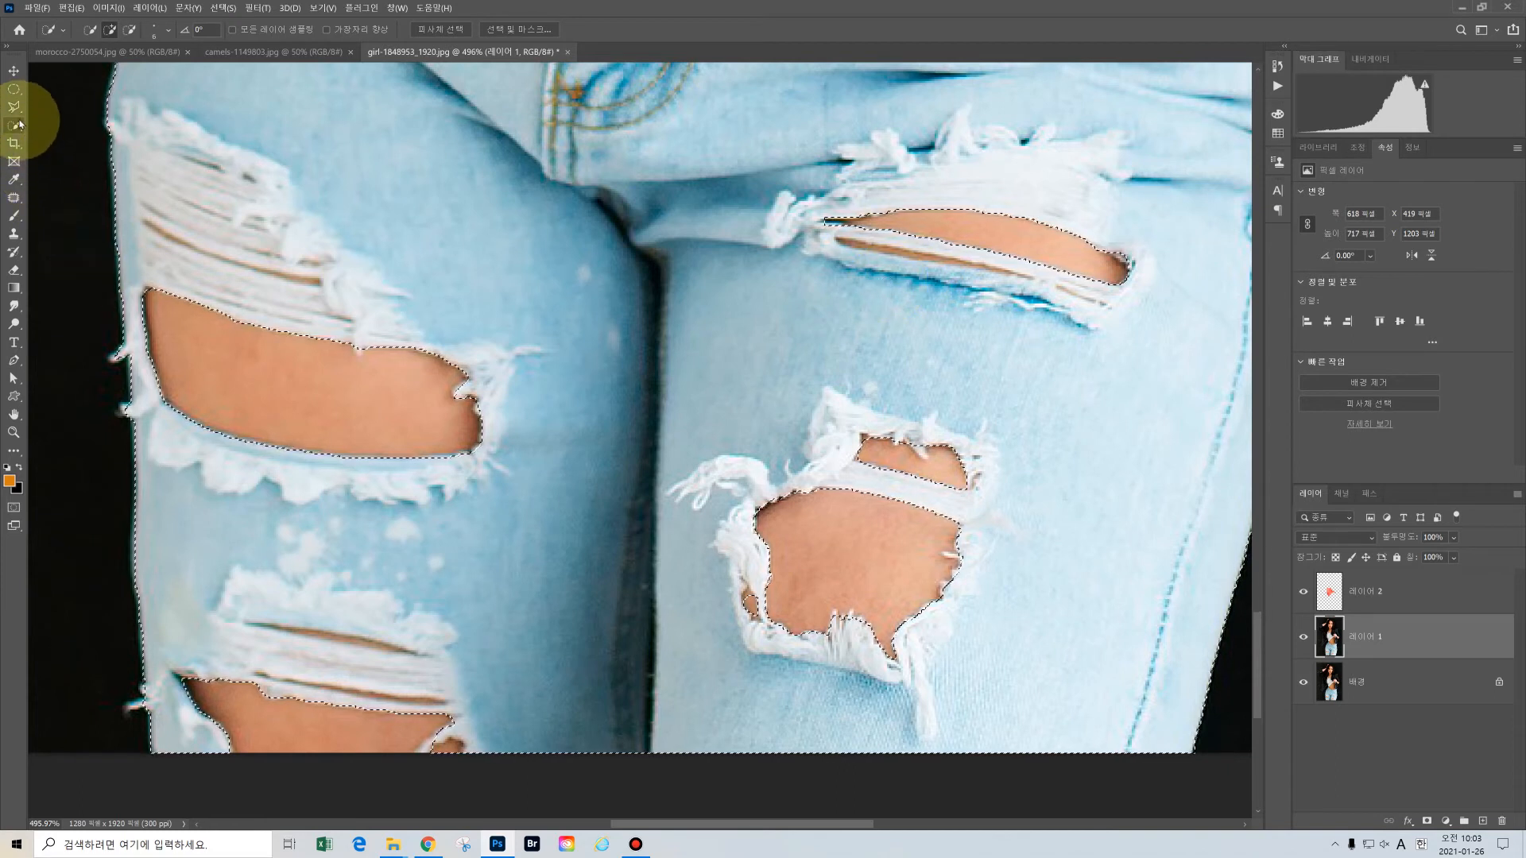
click(15, 110)
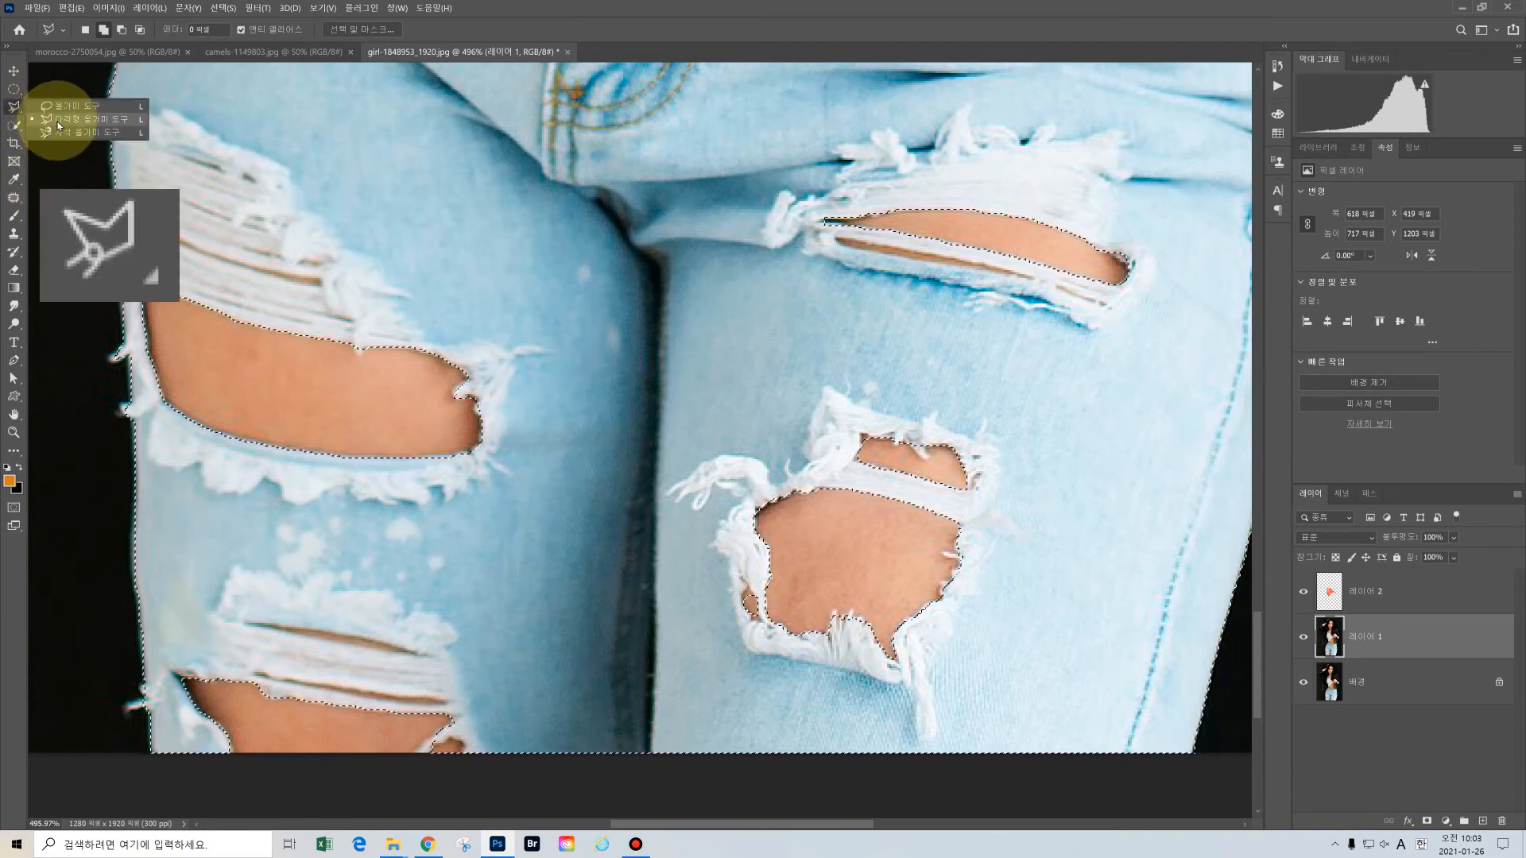
click(62, 119)
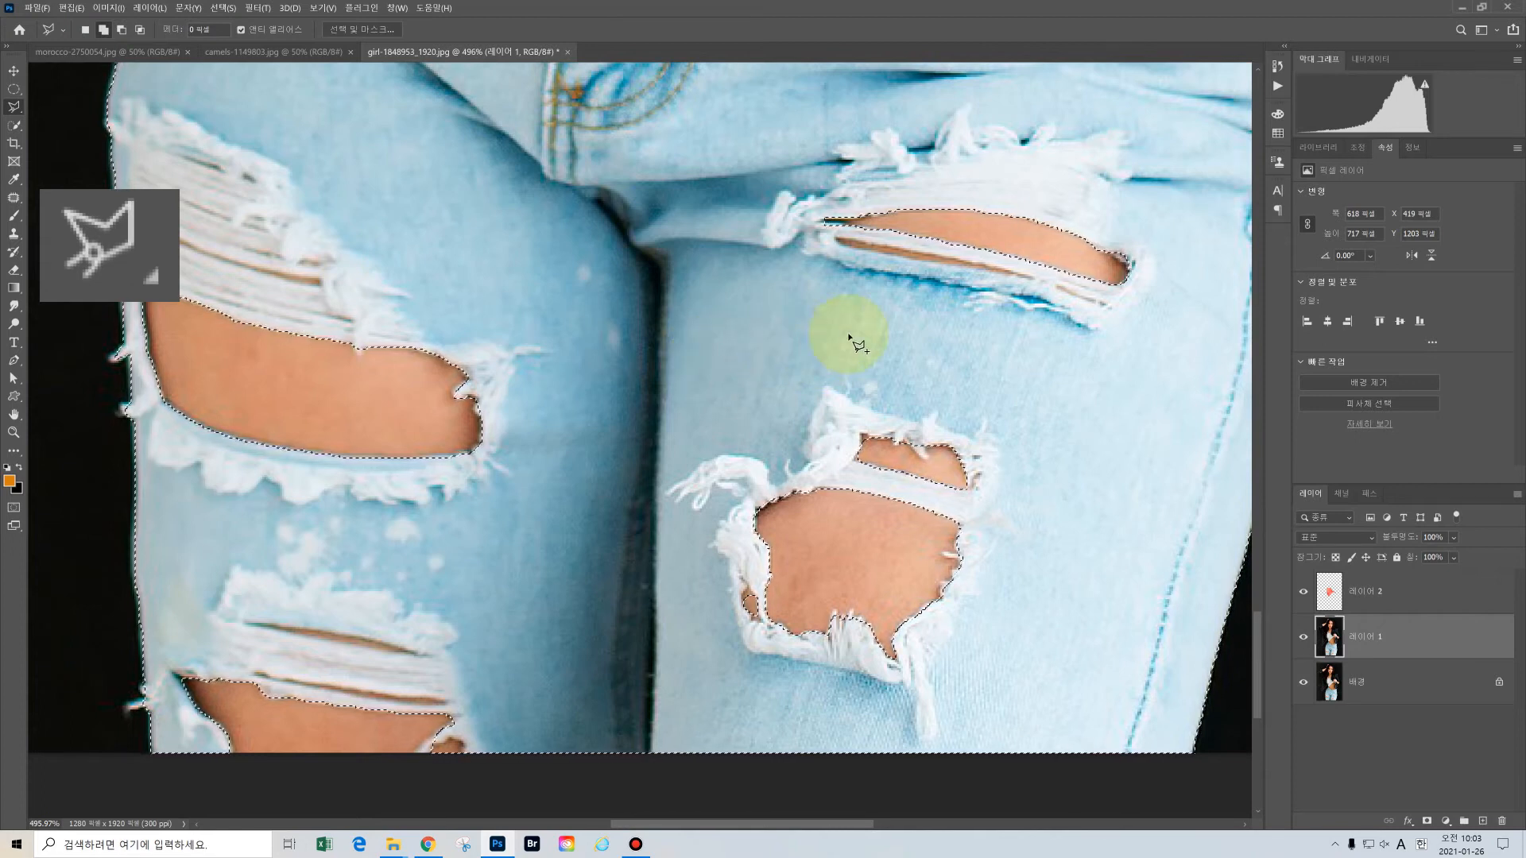
scroll(849, 296, up, 3)
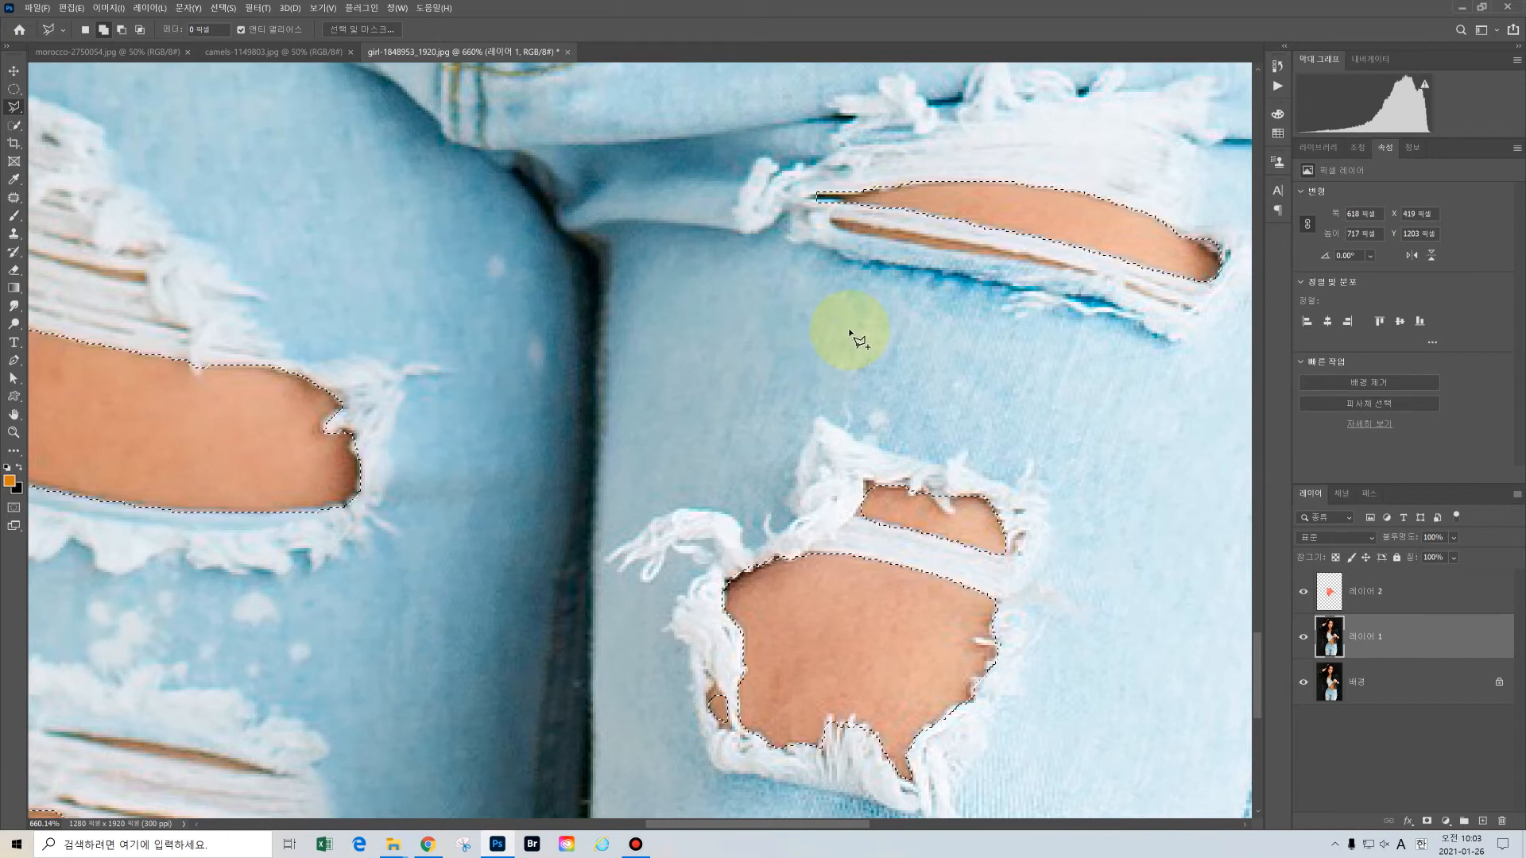
key(alt)
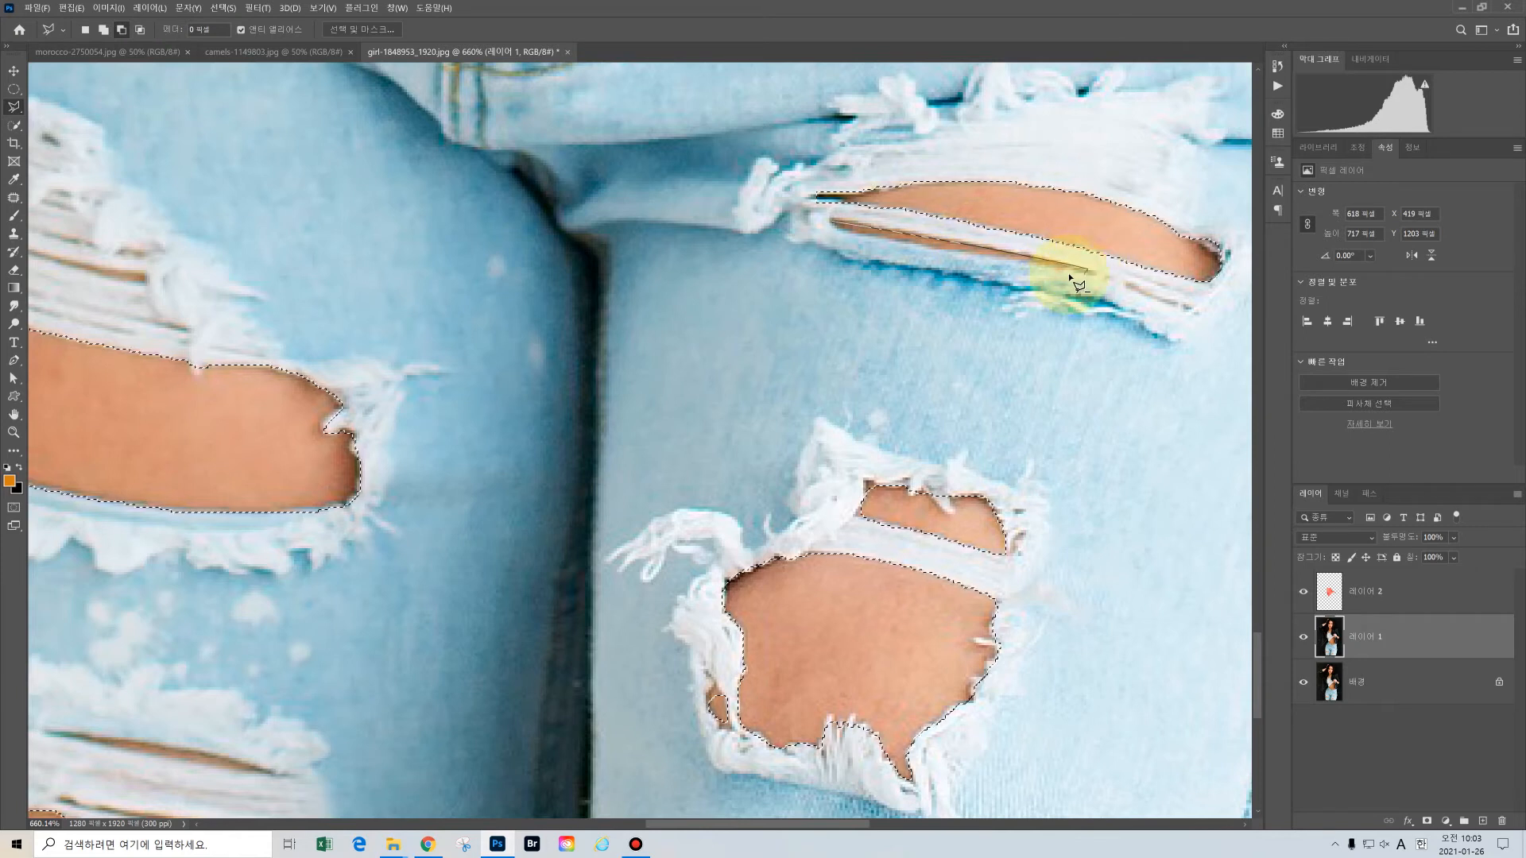
click(1046, 255)
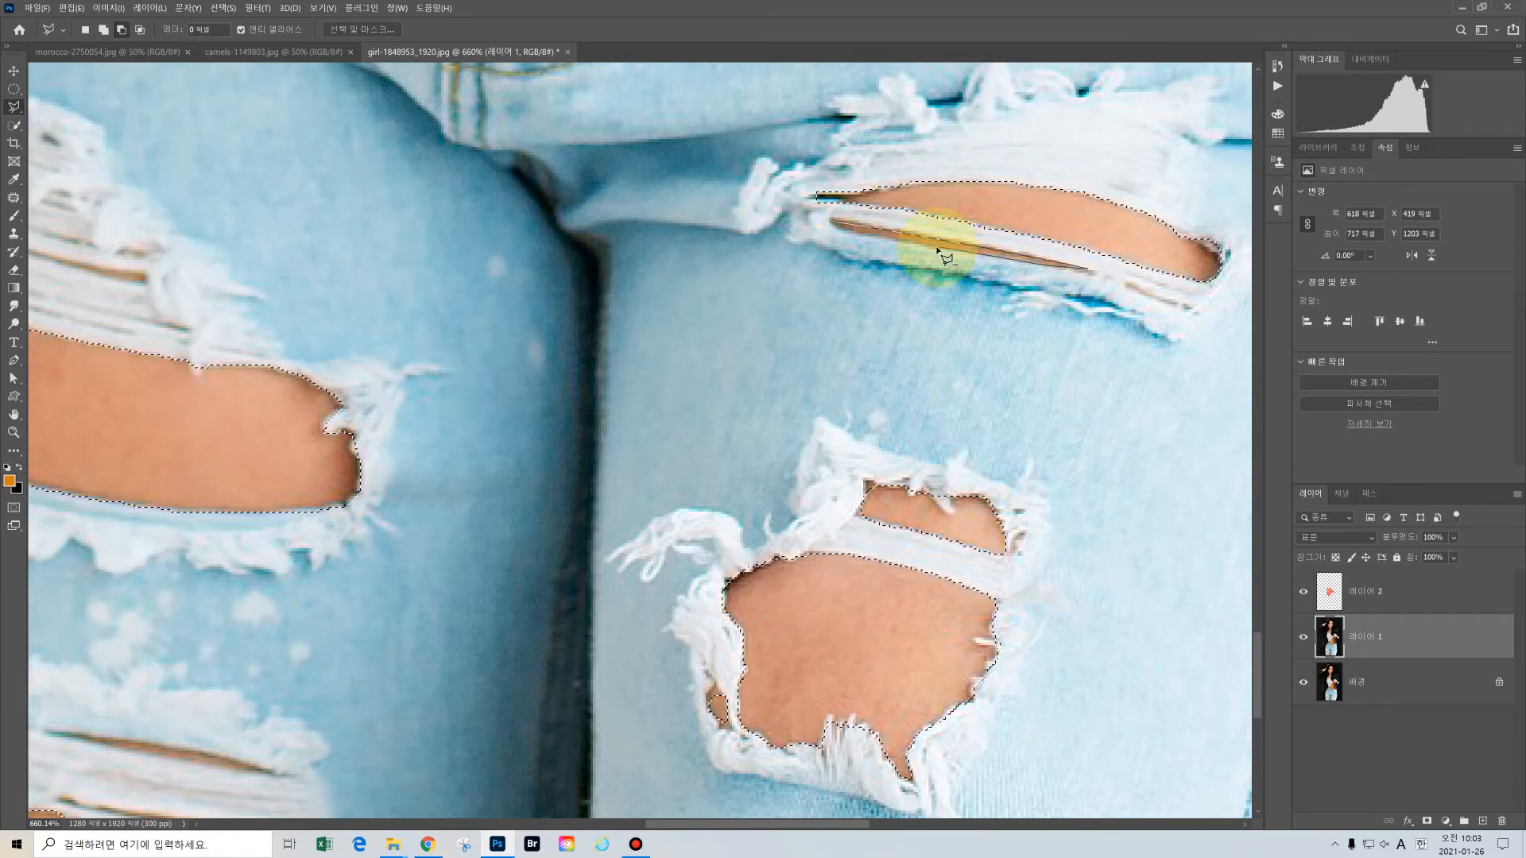
click(832, 226)
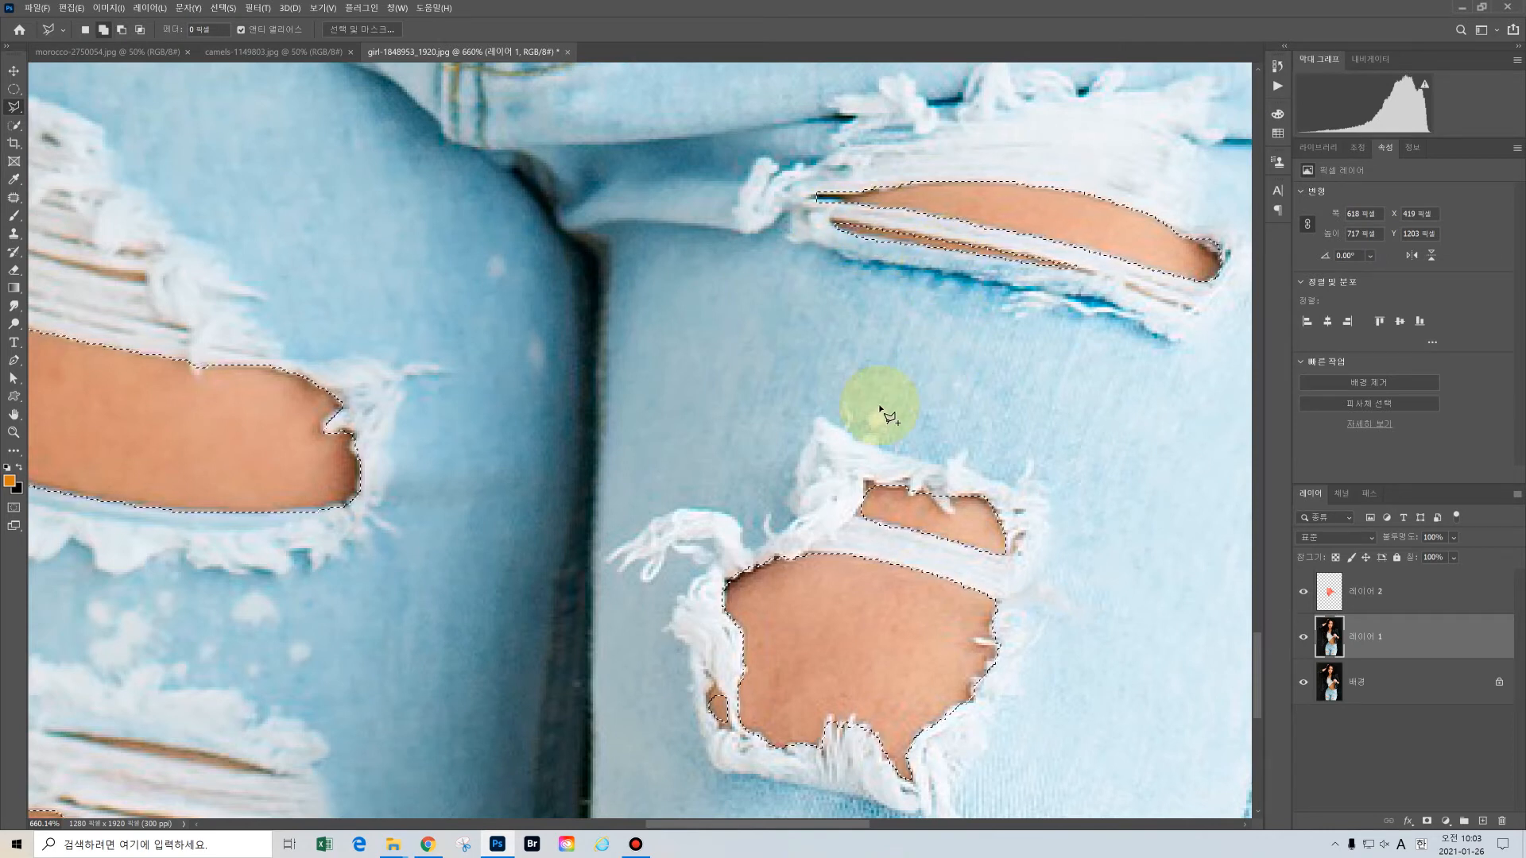
Subtract the small skin gap in the frayed left edge of the right-hand leg's lower rip with the Polygonal Lasso.
key(alt)
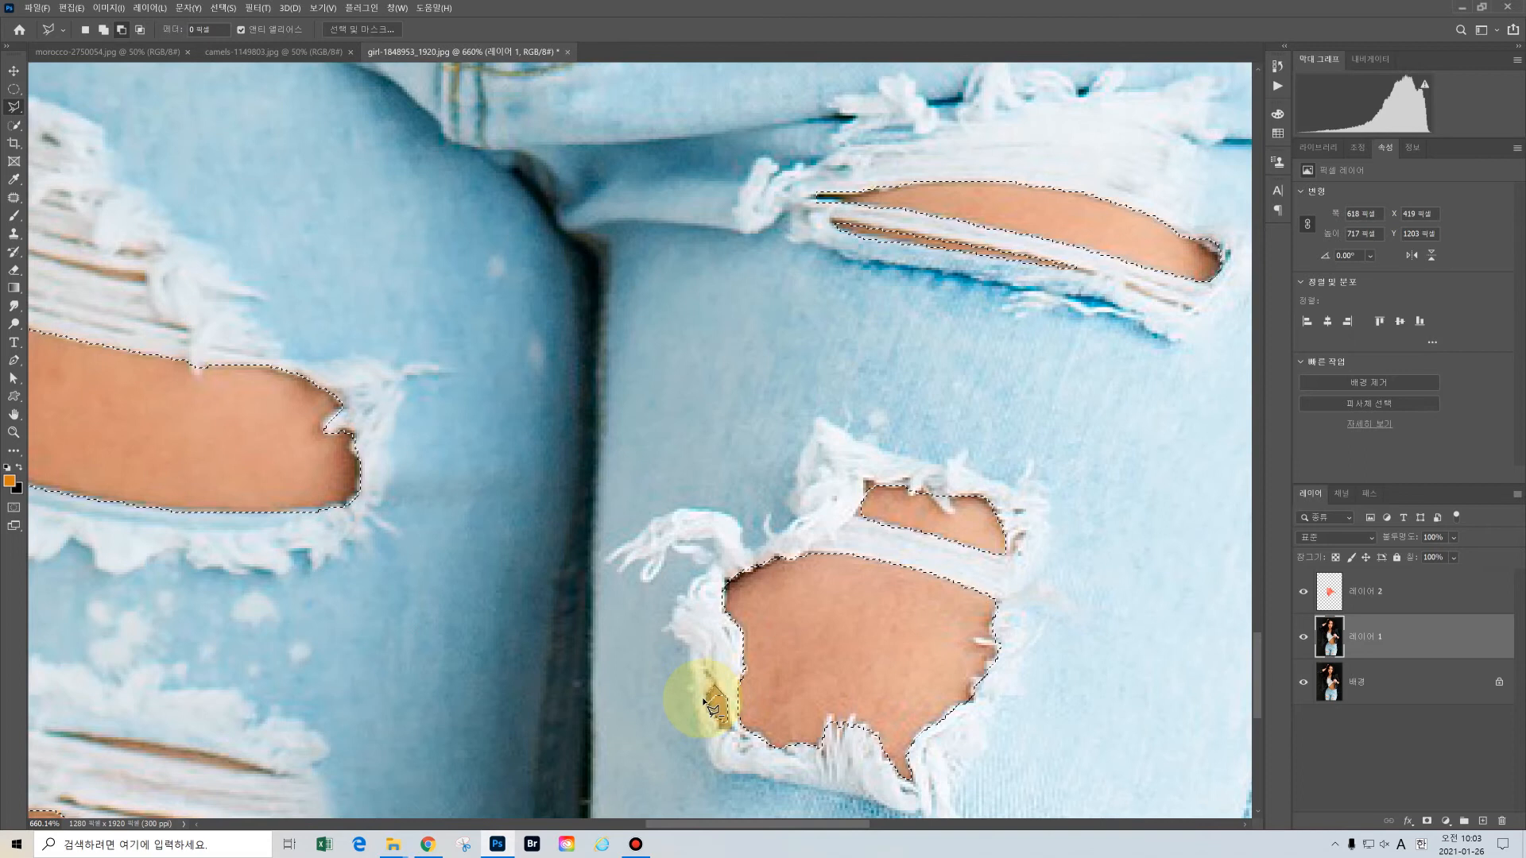
click(719, 727)
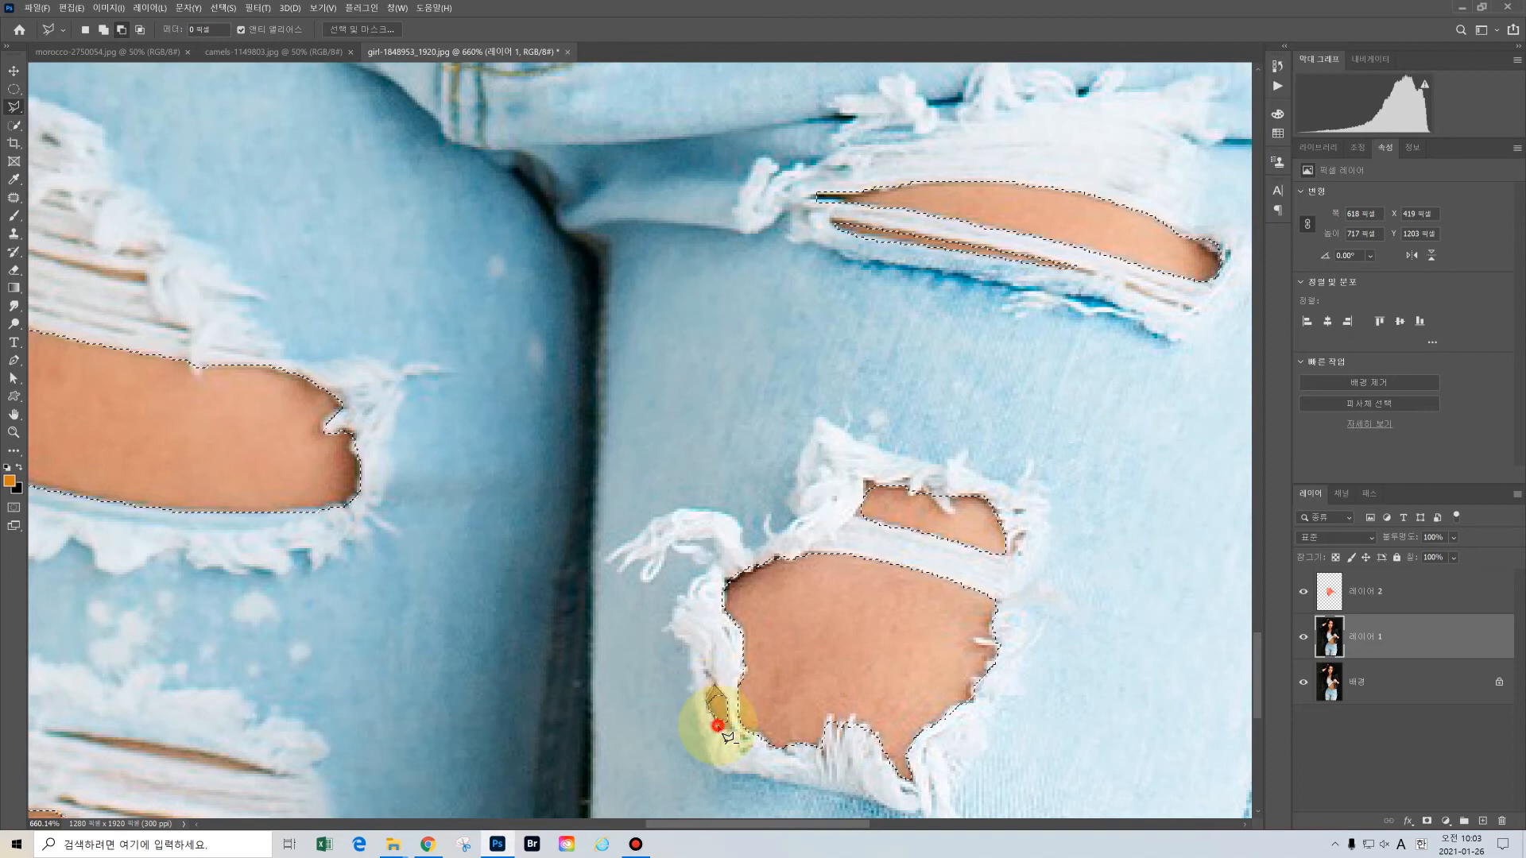
click(730, 714)
double_click(726, 701)
Subtract the long thin skin slit among the white threads above the left-hand leg's large rip with the Polygonal Lasso.
drag(463, 528, 999, 604)
click(915, 595)
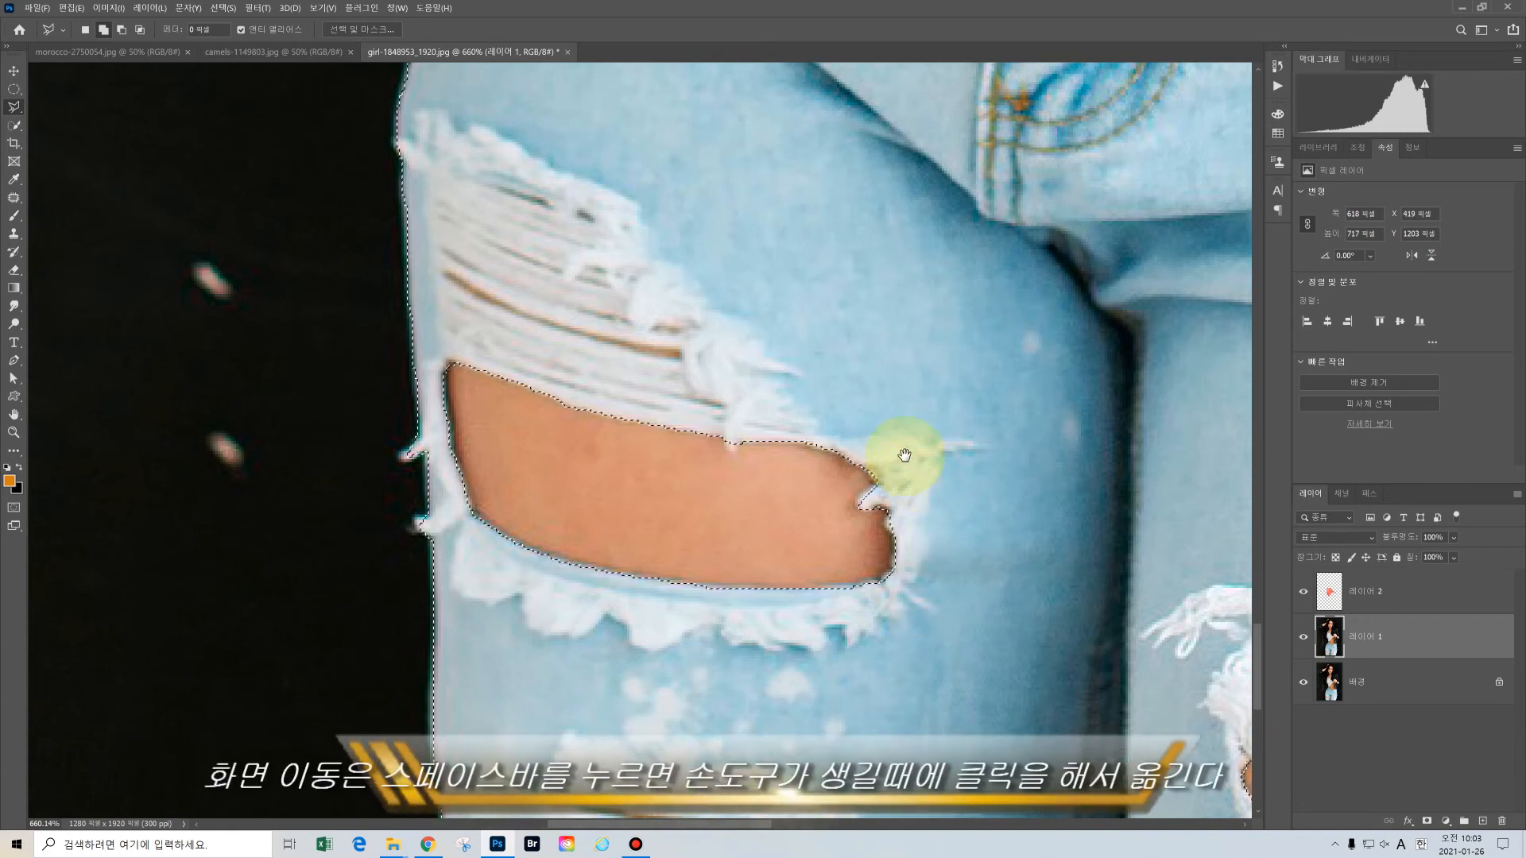
drag(803, 358, 903, 415)
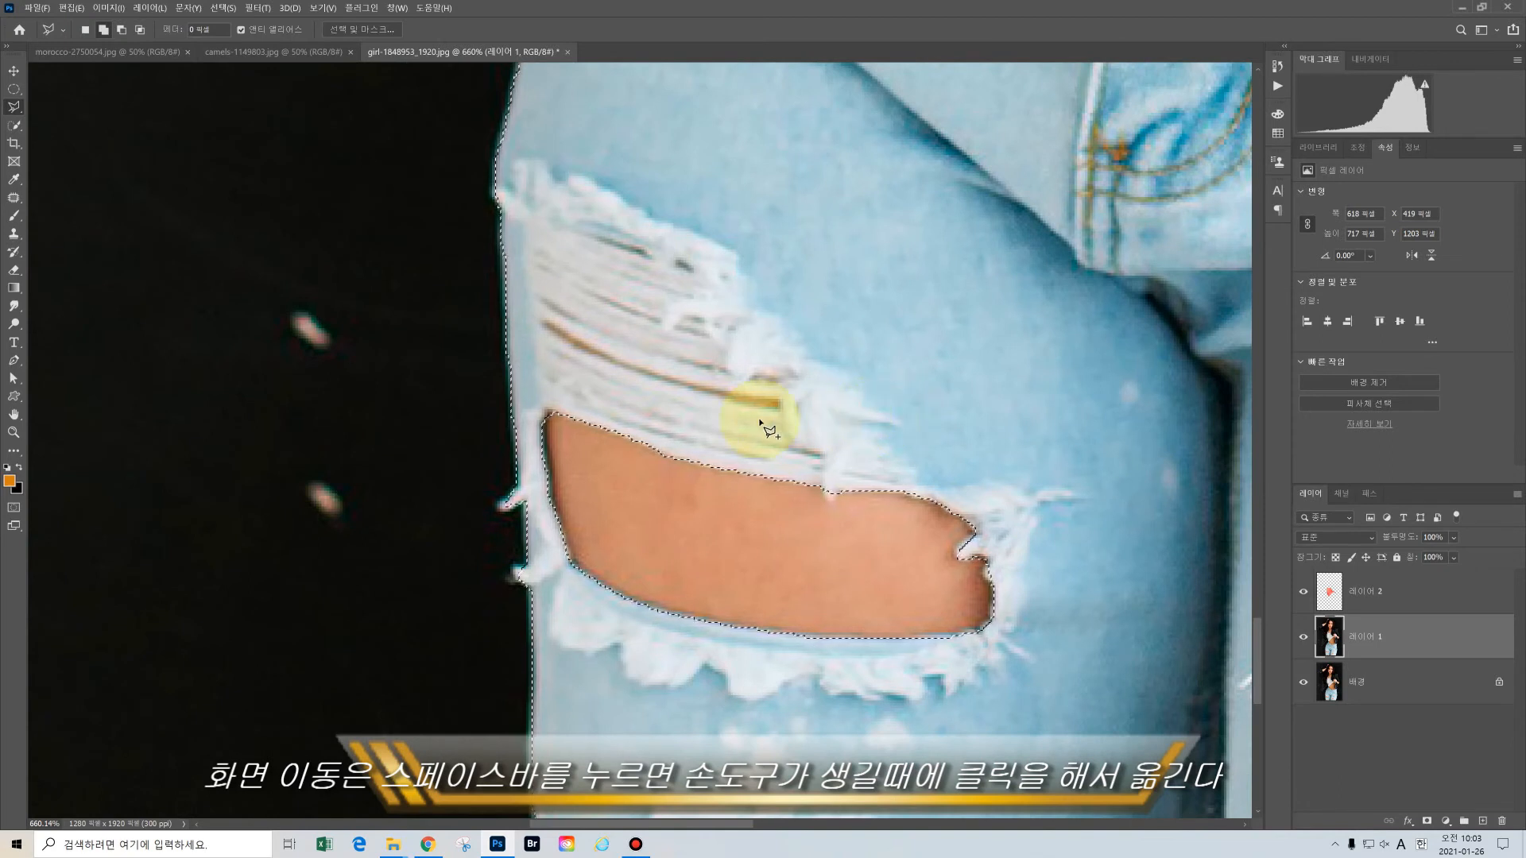
click(541, 326)
click(546, 322)
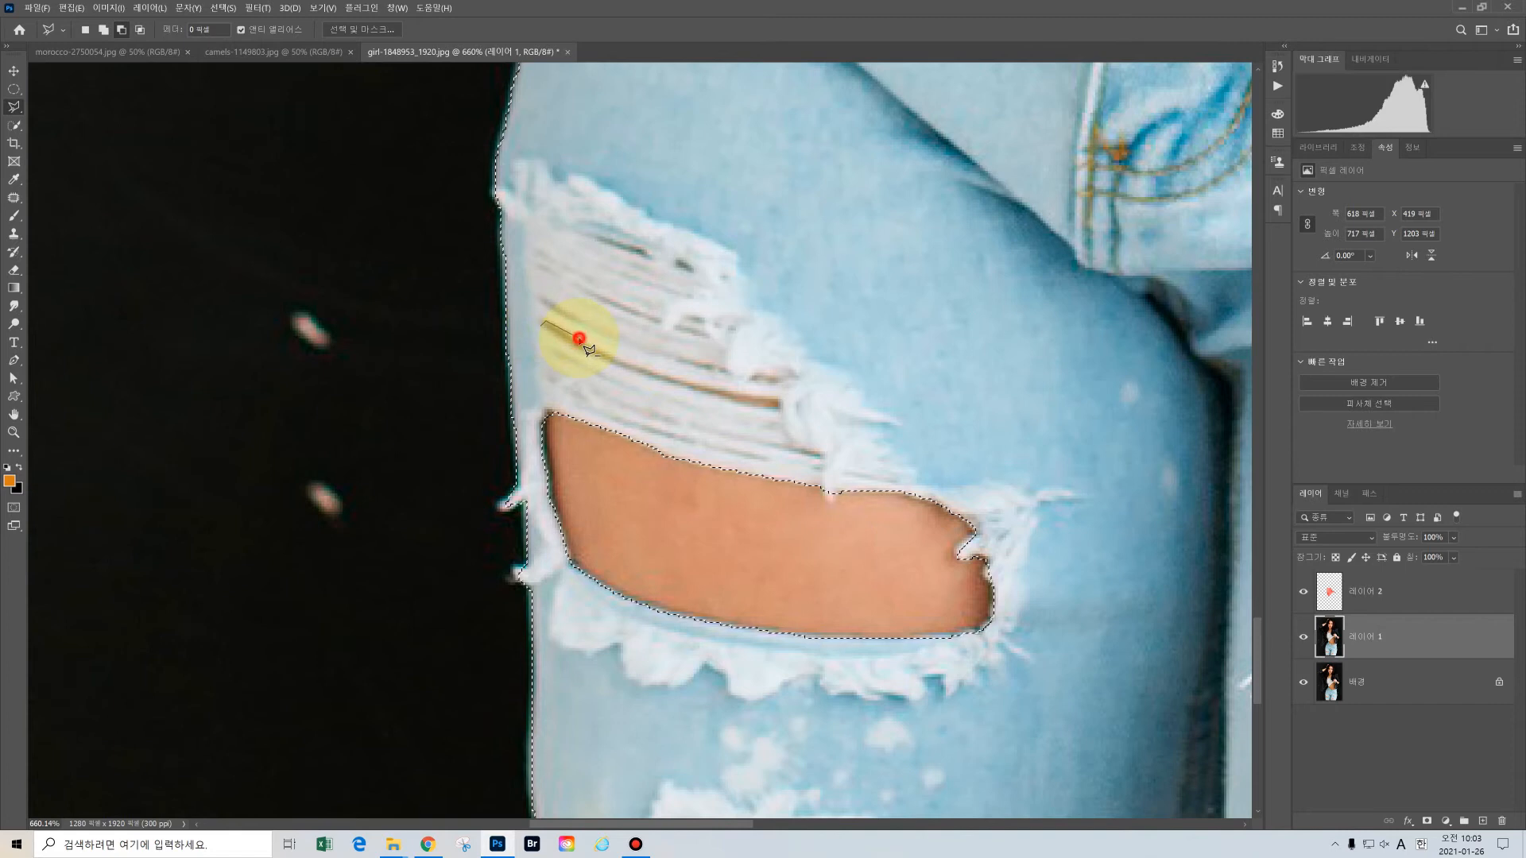
click(619, 358)
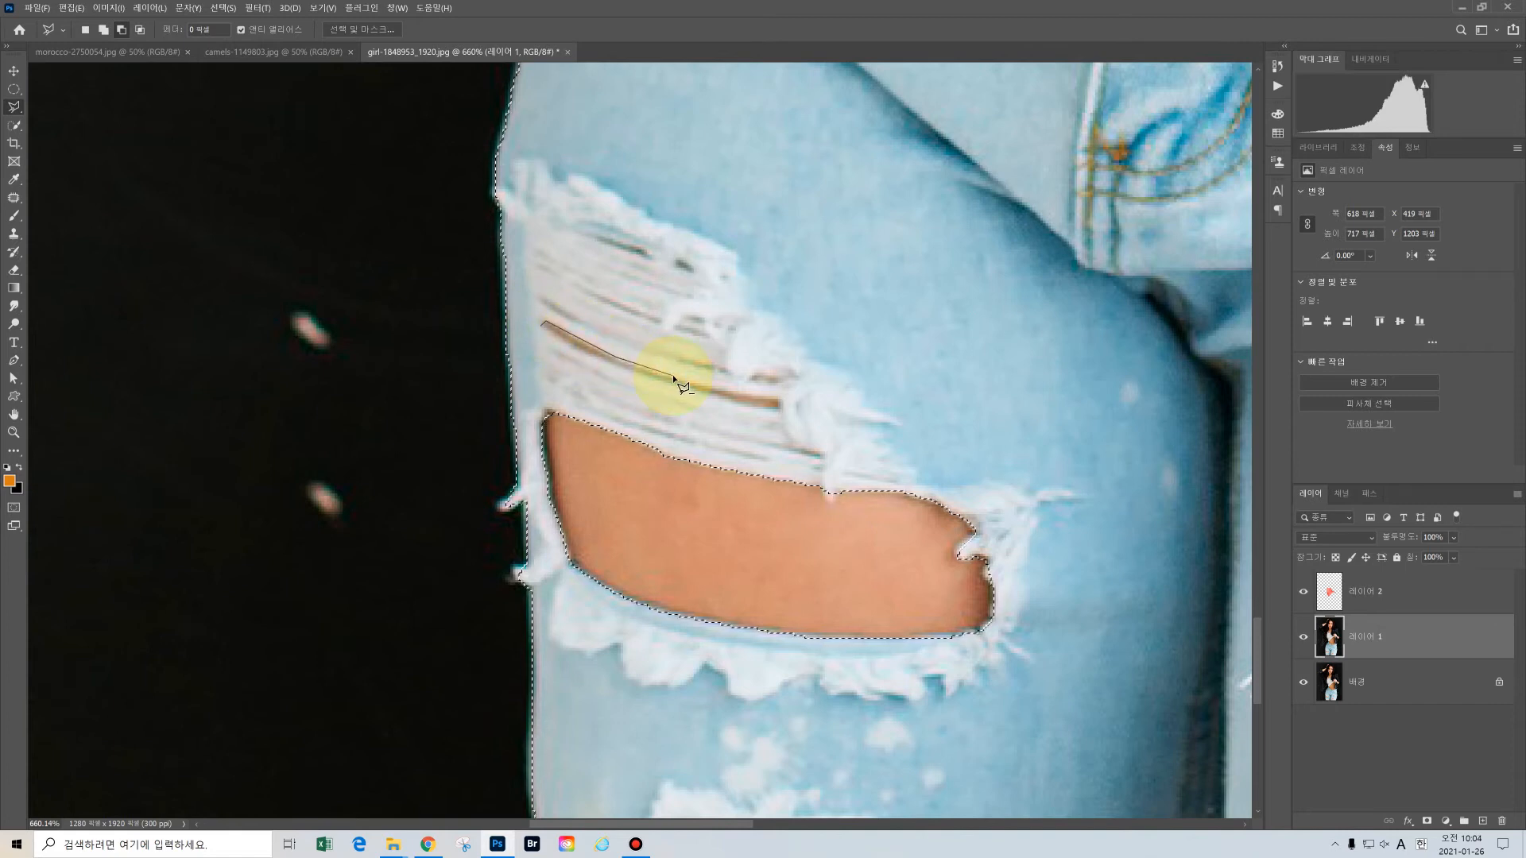
click(674, 379)
click(737, 393)
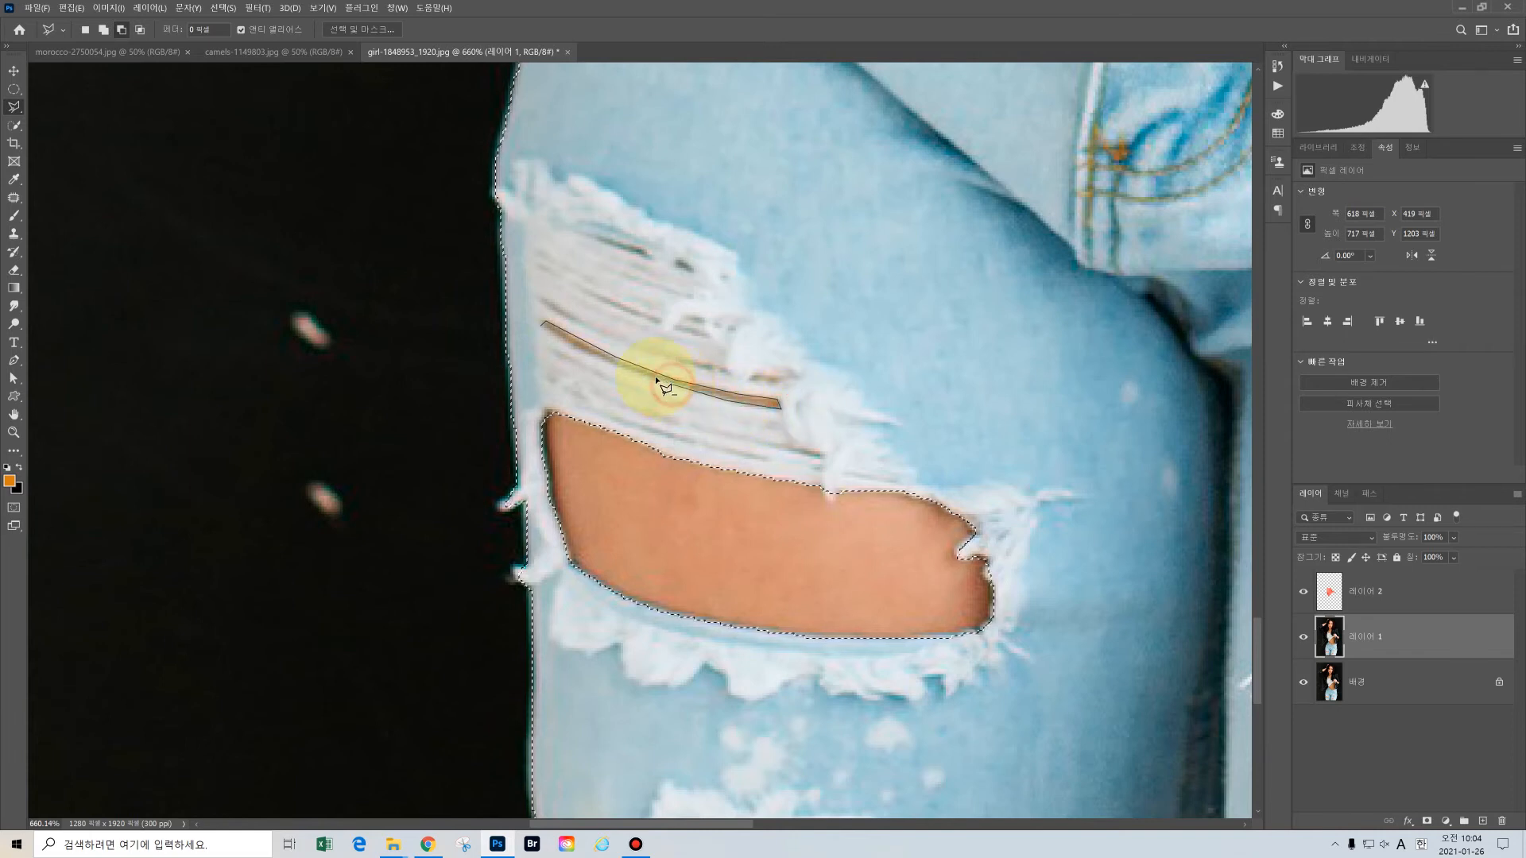
click(586, 352)
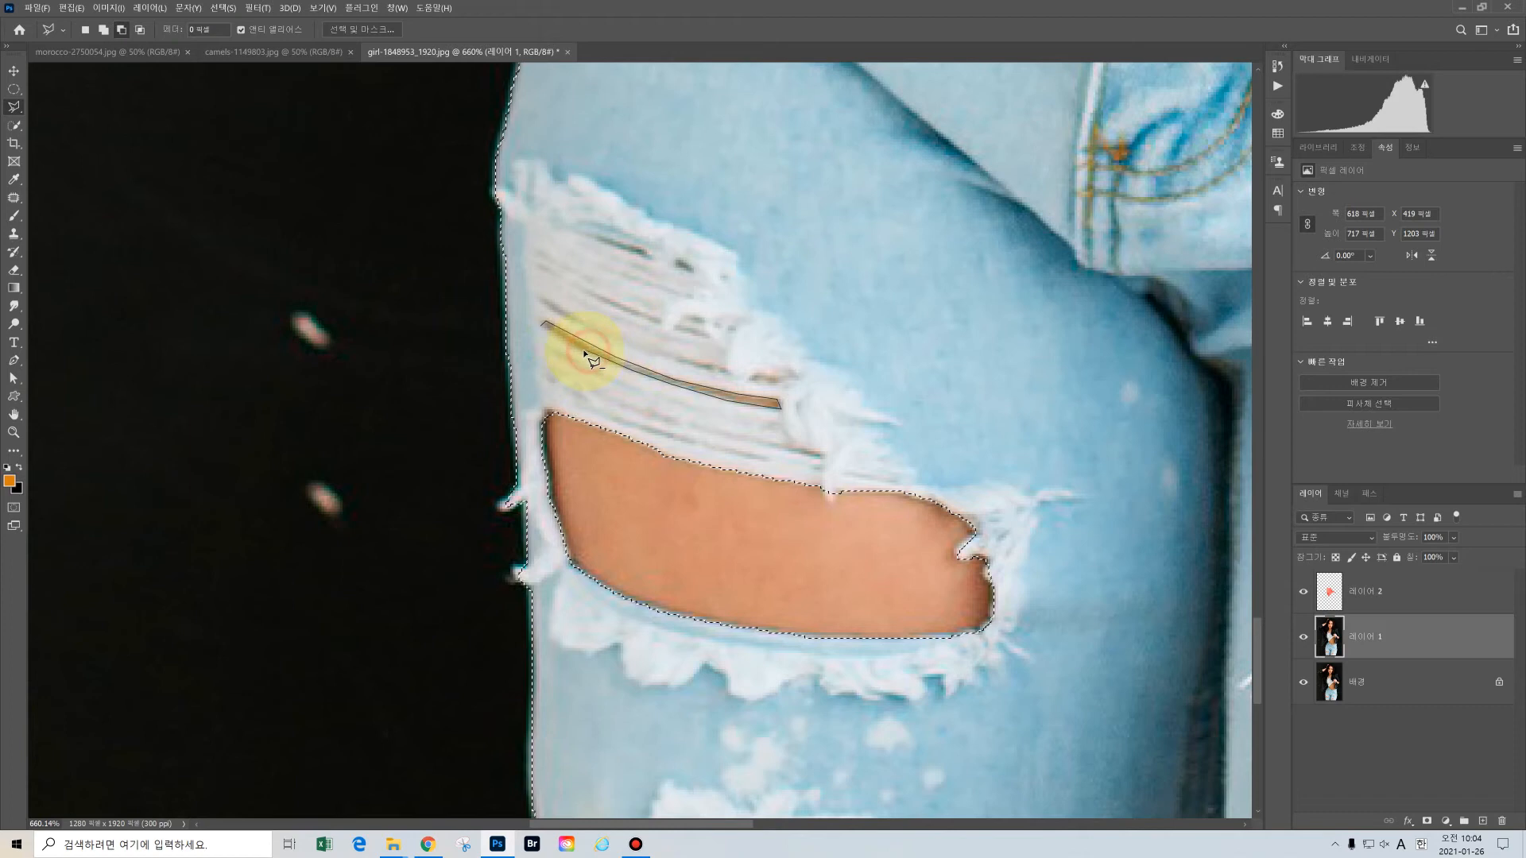
click(566, 344)
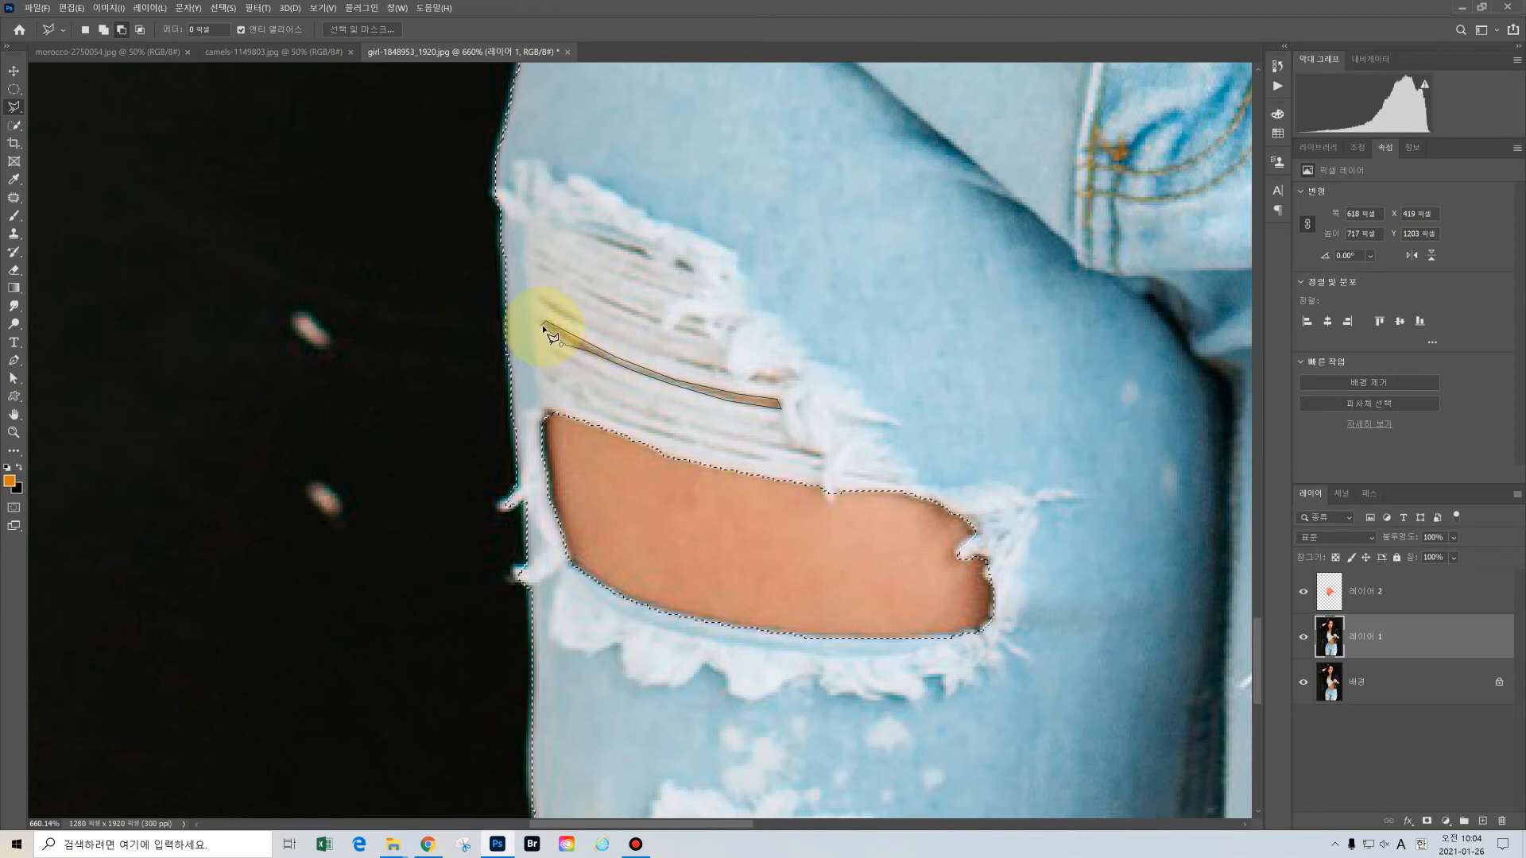
click(543, 327)
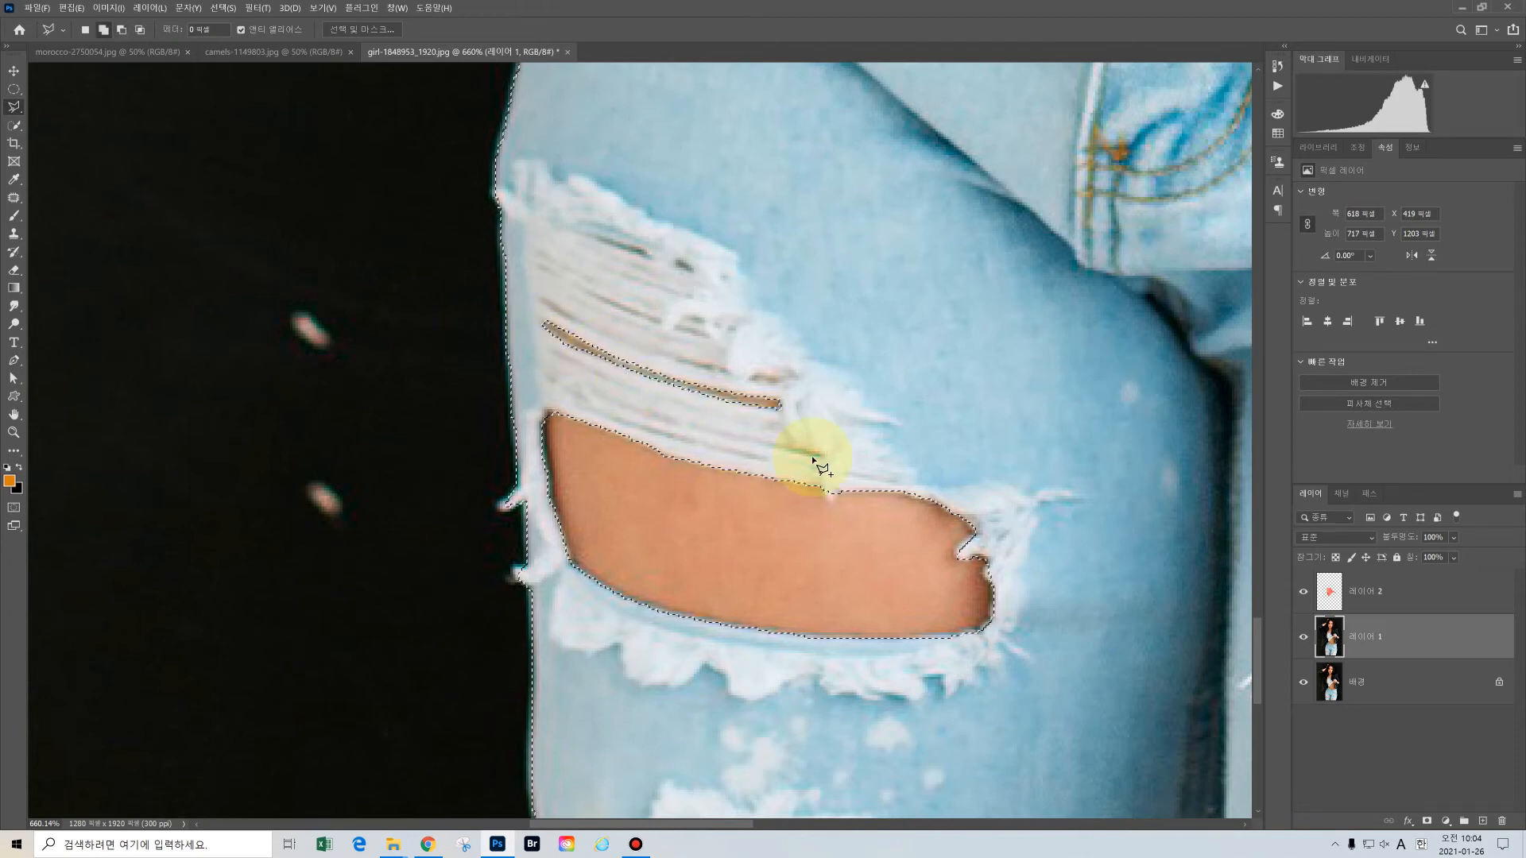
Subtract the upper skin slit in the frayed threads of the left-hand leg's lowest rip with the Polygonal Lasso.
mouse_move(975, 459)
mouse_down()
mouse_move(952, 94)
mouse_move(999, 429)
mouse_move(998, 323)
mouse_up()
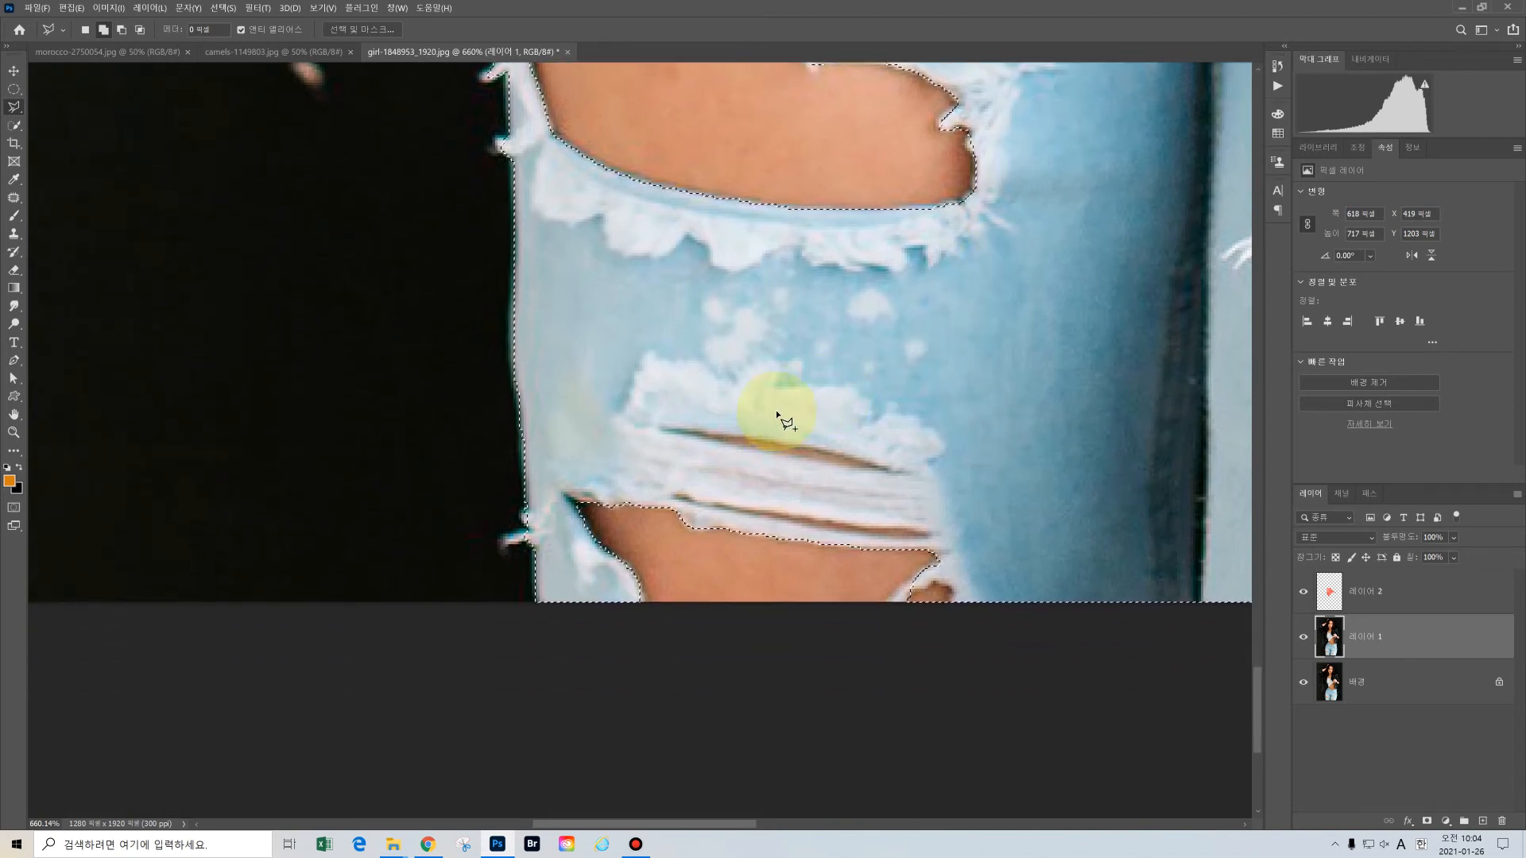
click(661, 428)
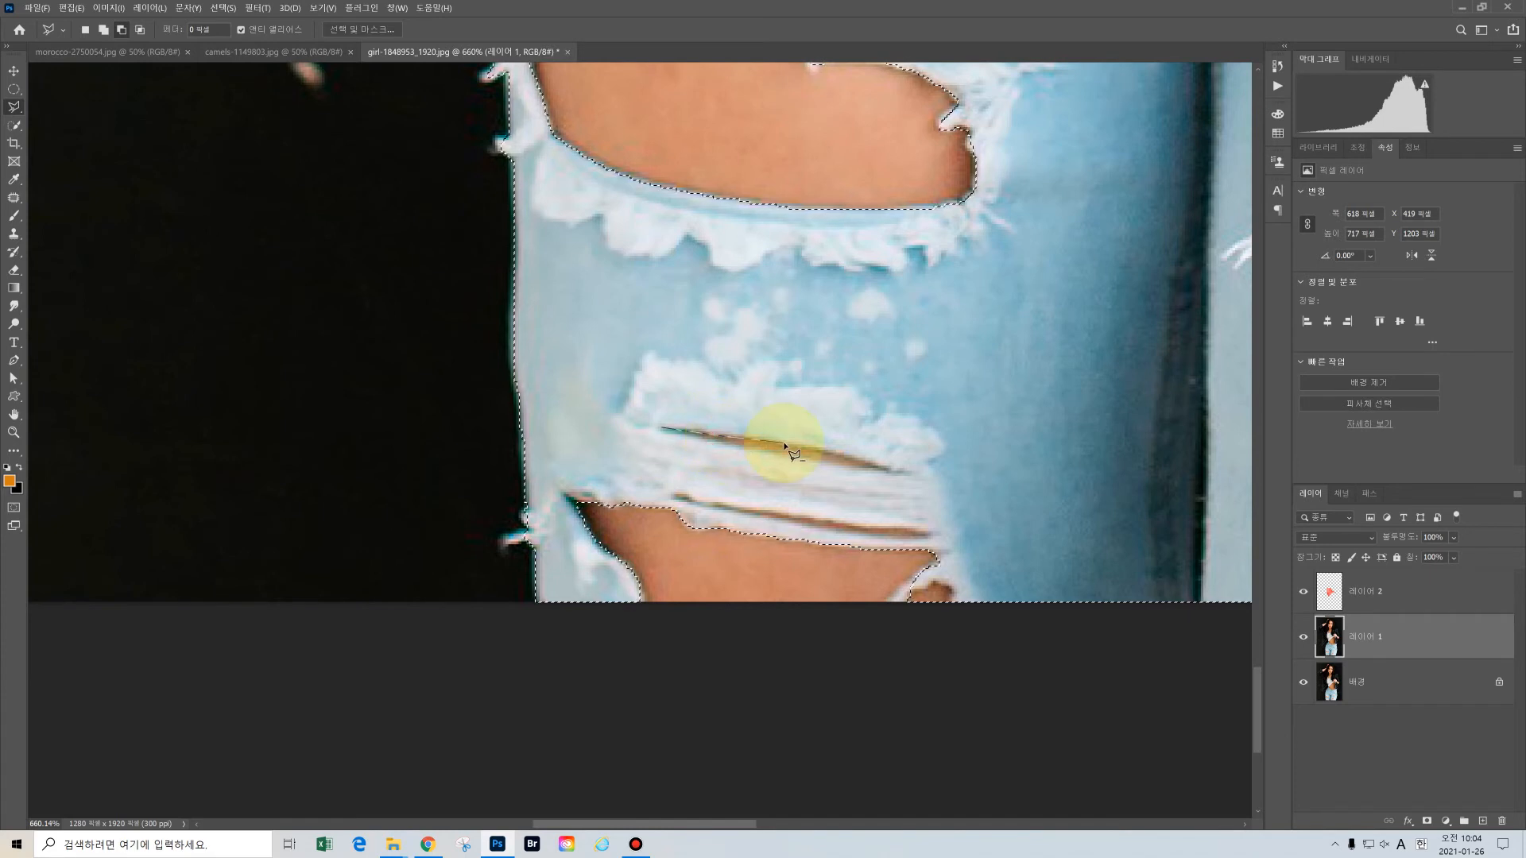
click(833, 454)
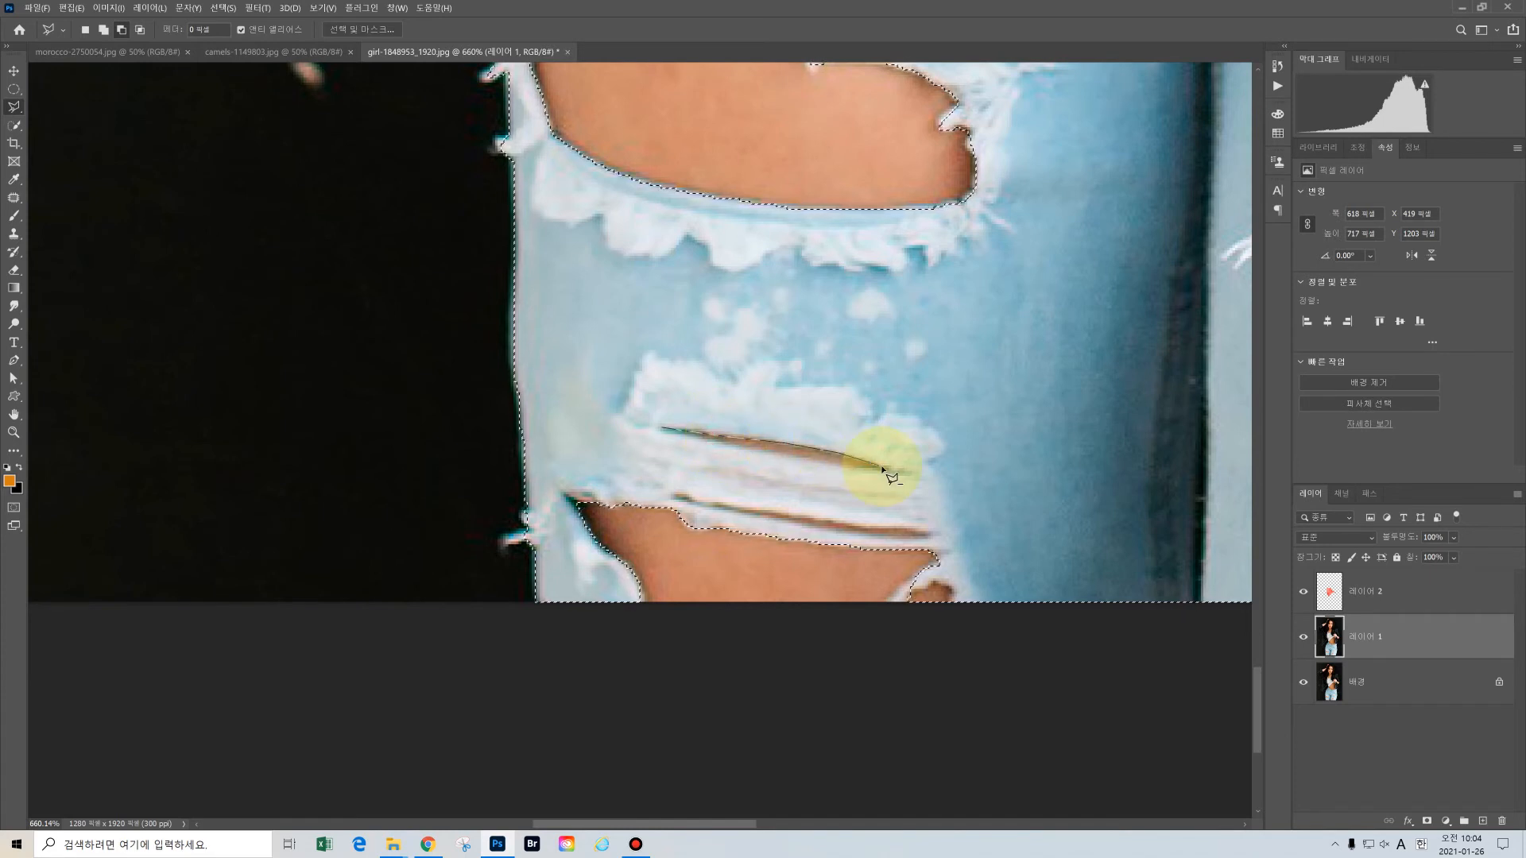
click(888, 469)
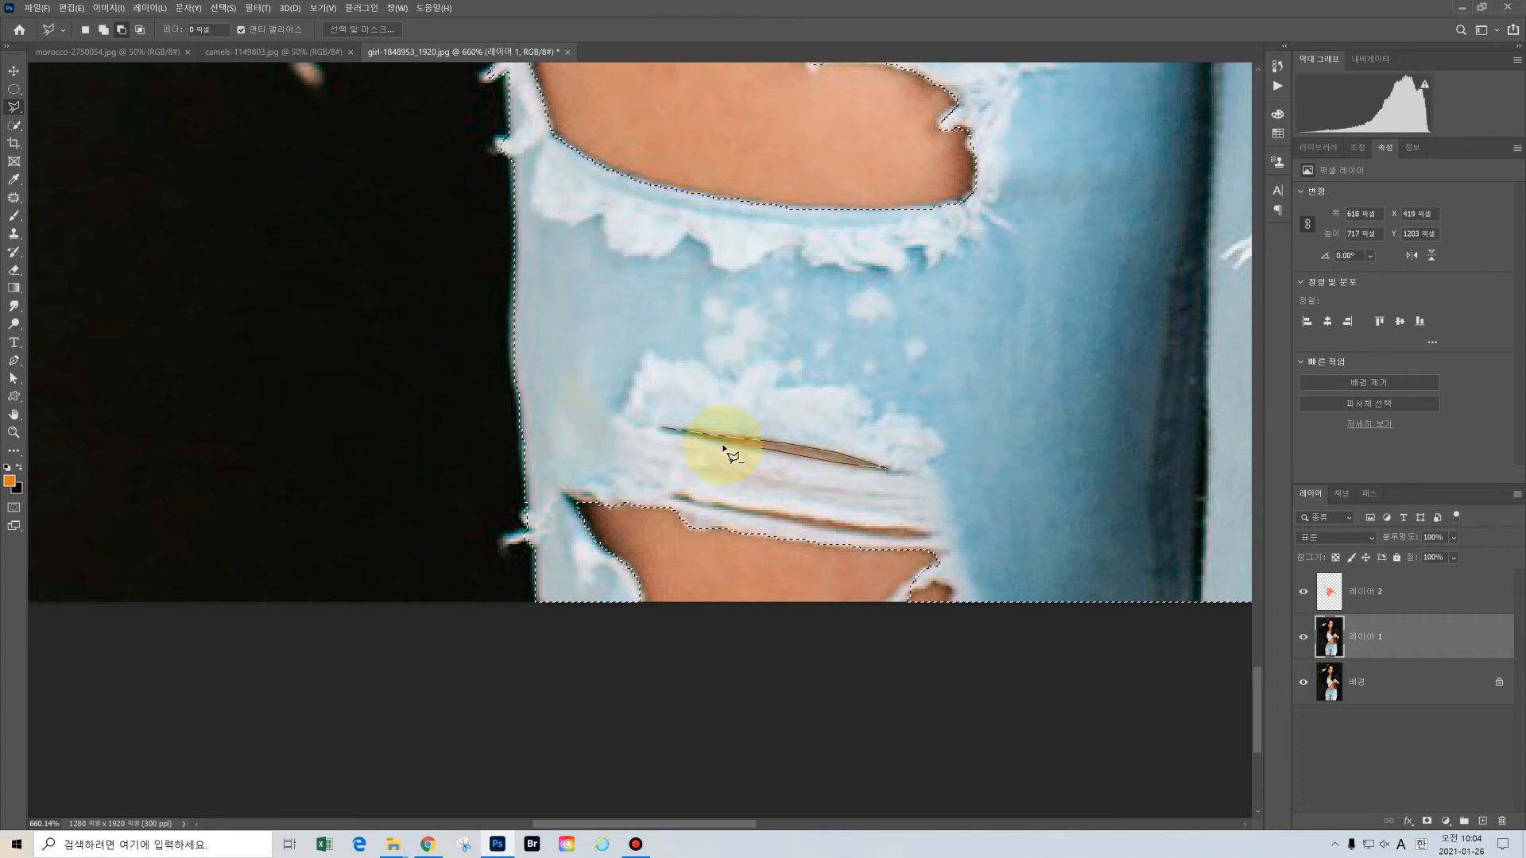
click(676, 435)
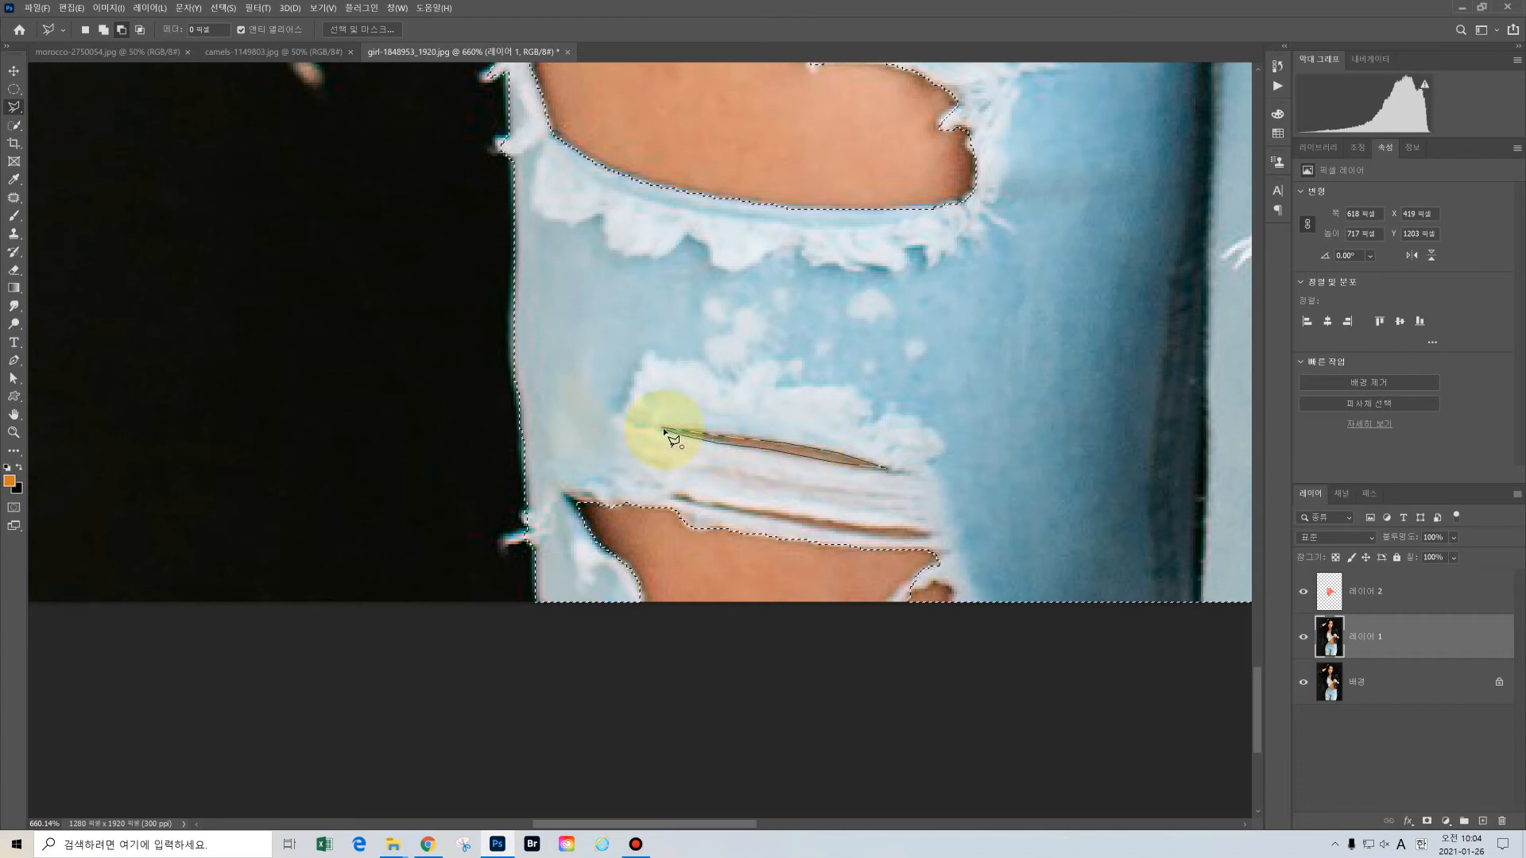
click(664, 431)
Subtract the lower skin slit just above the left-hand leg's lowest rip from the selection with the Polygonal Lasso.
click(673, 499)
click(713, 502)
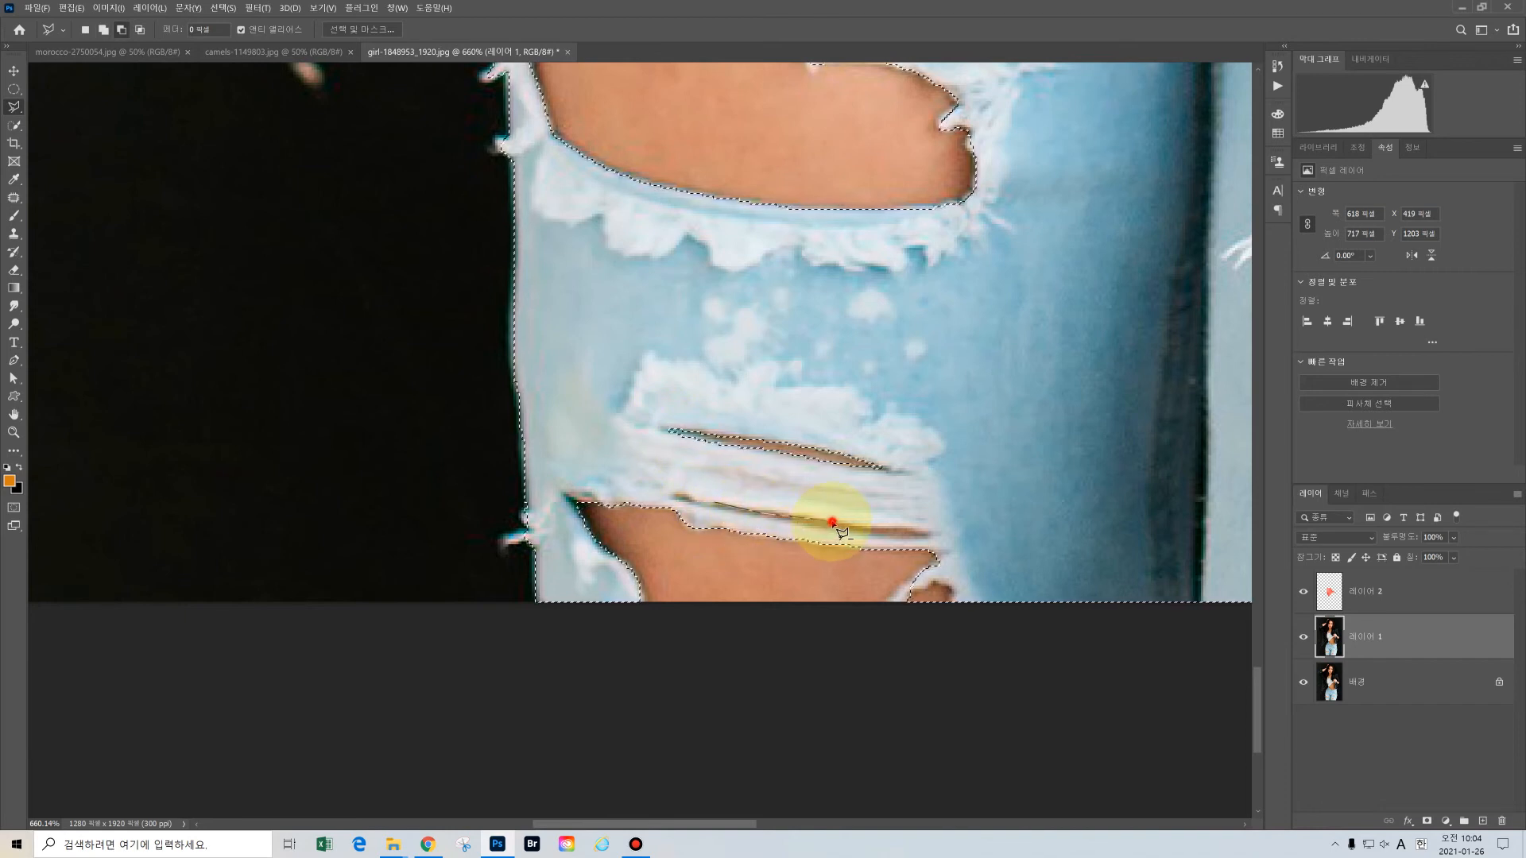
click(870, 527)
click(931, 532)
click(927, 539)
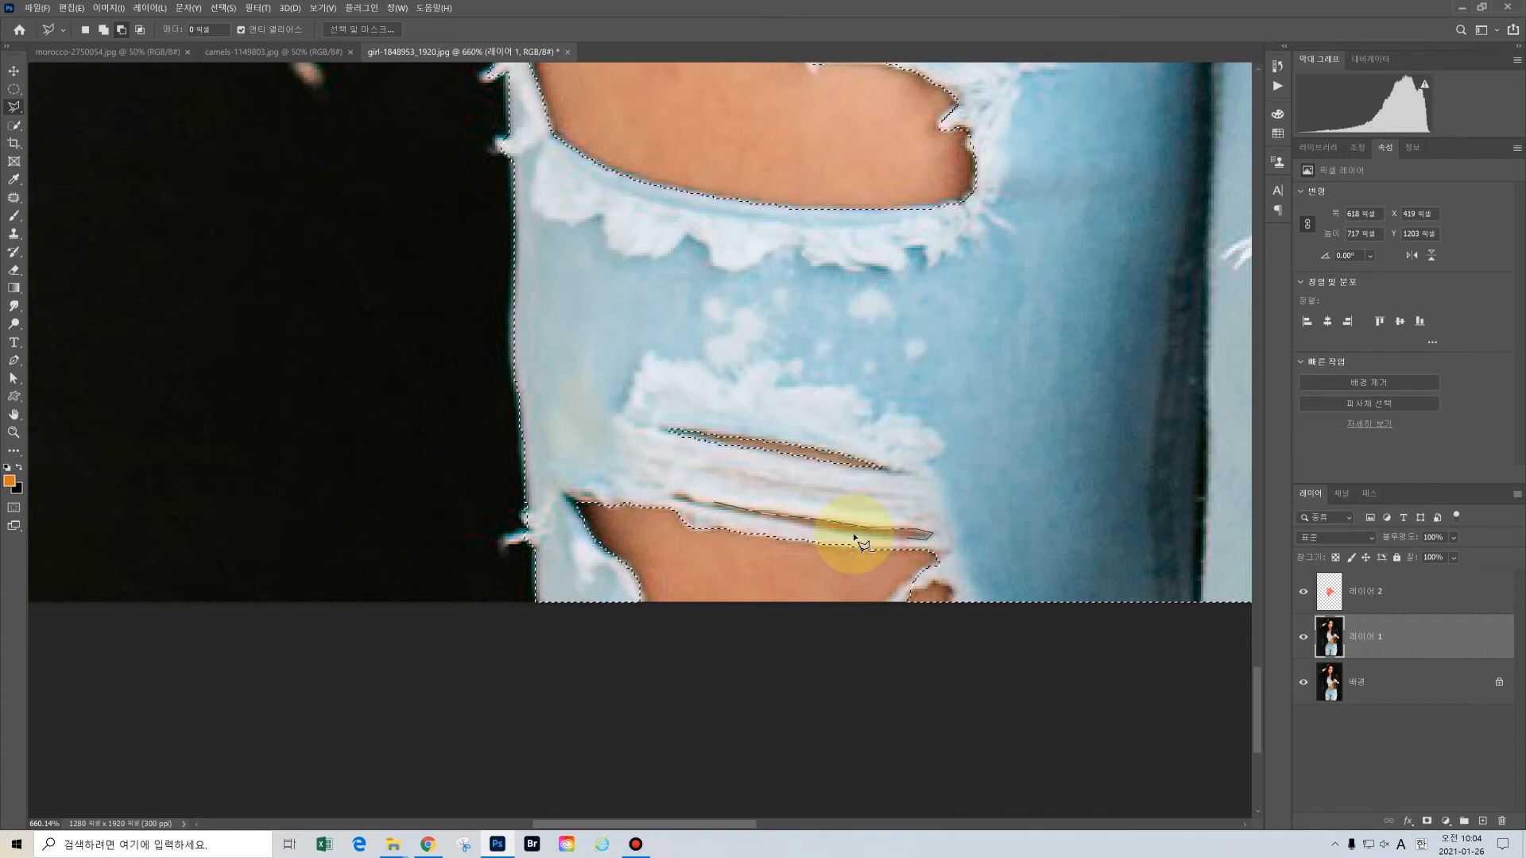
click(769, 518)
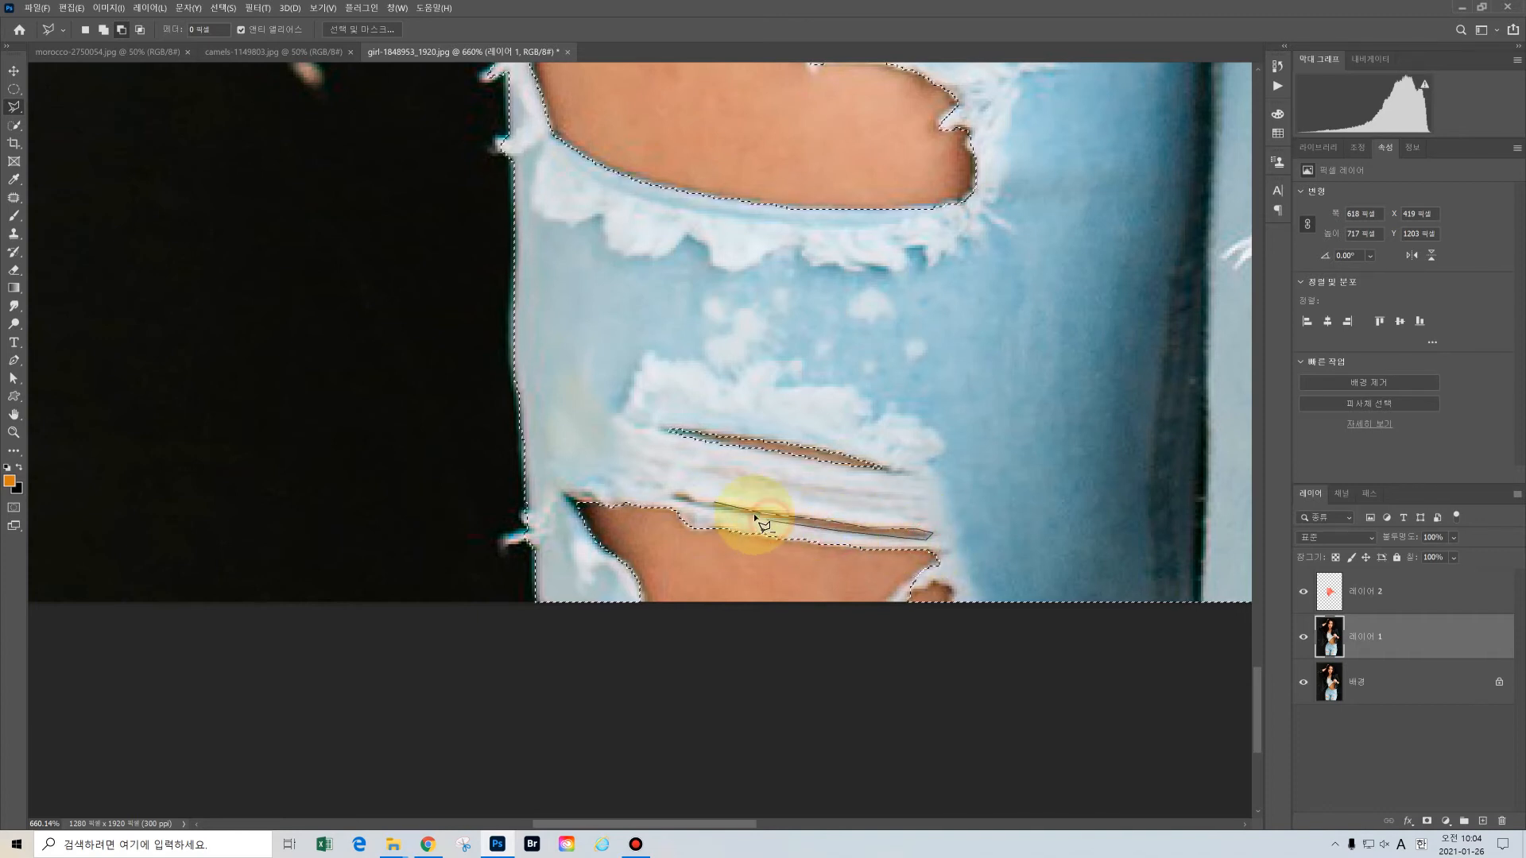
click(715, 503)
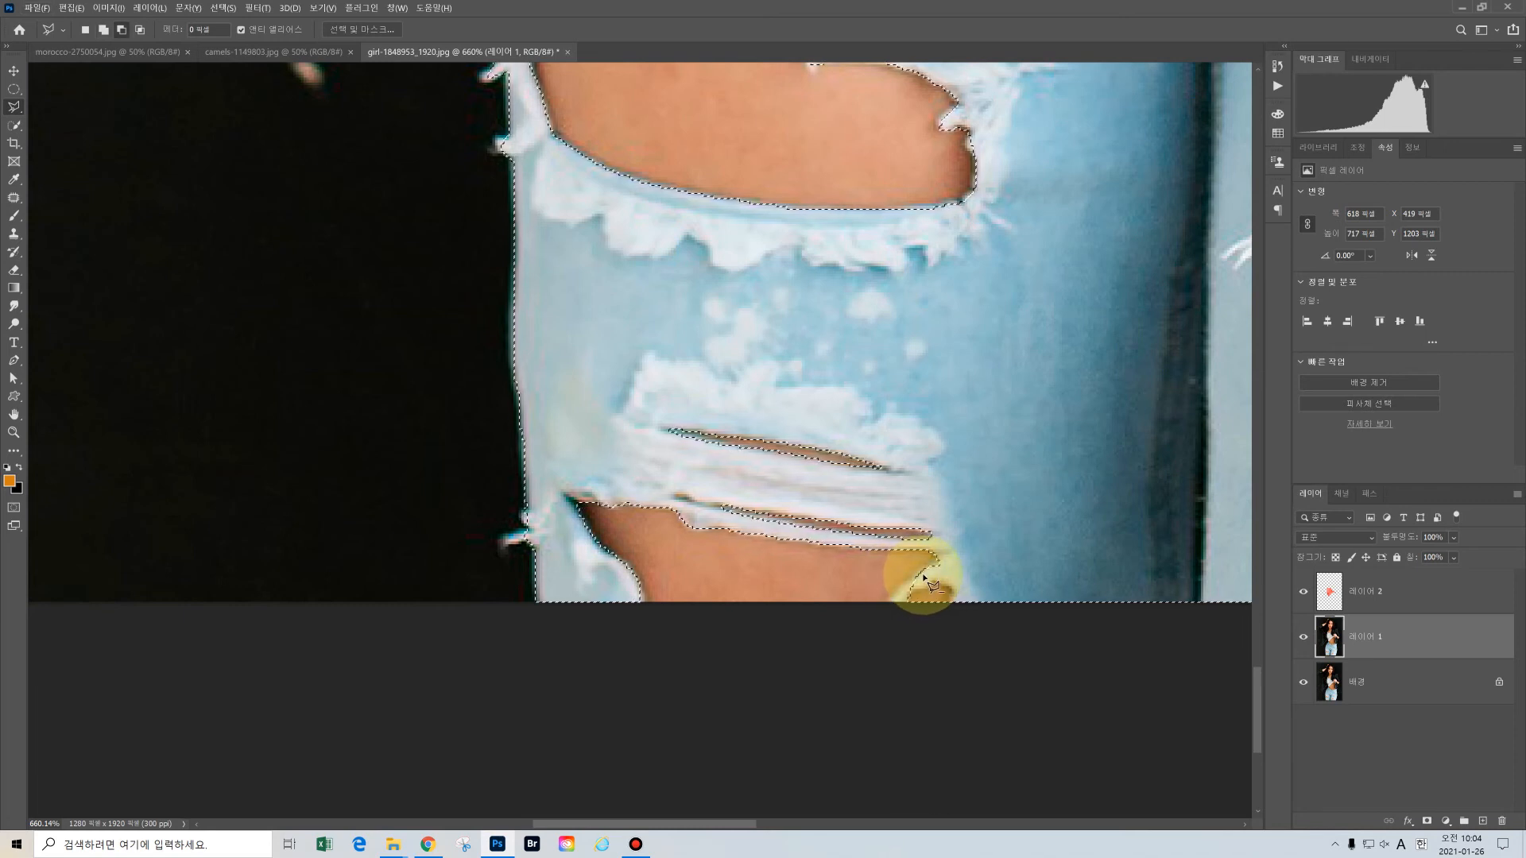
Subtract the small skin hole beside the left-hand leg's lowest rip, at the image's bottom edge, from the selection.
click(913, 590)
click(946, 584)
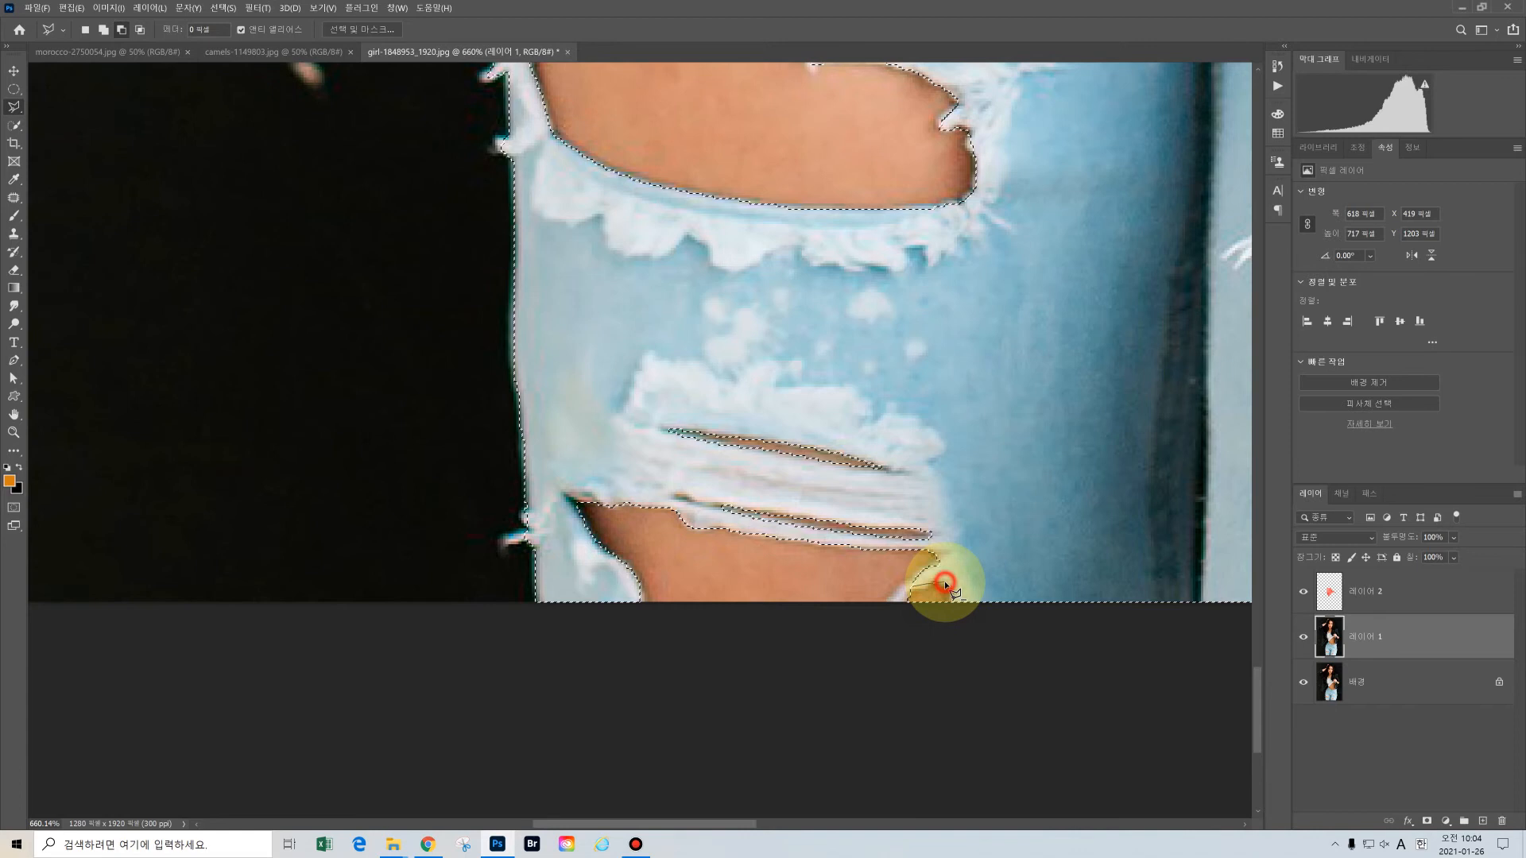
click(904, 608)
click(913, 589)
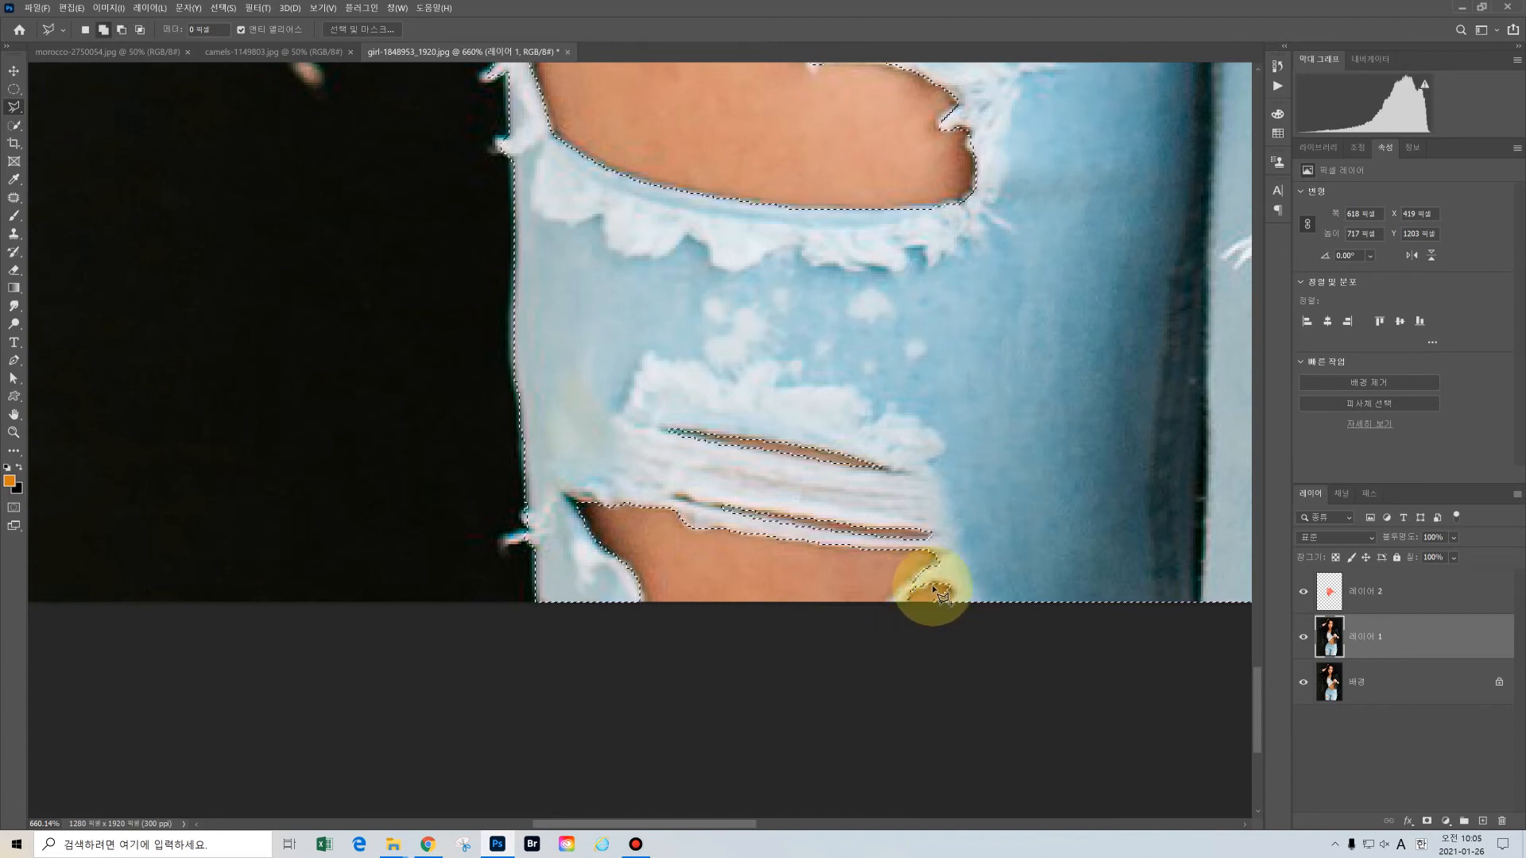
Add the white thread strip between the left-hand leg's lowest rip and the small hole beside it to the selection.
click(894, 572)
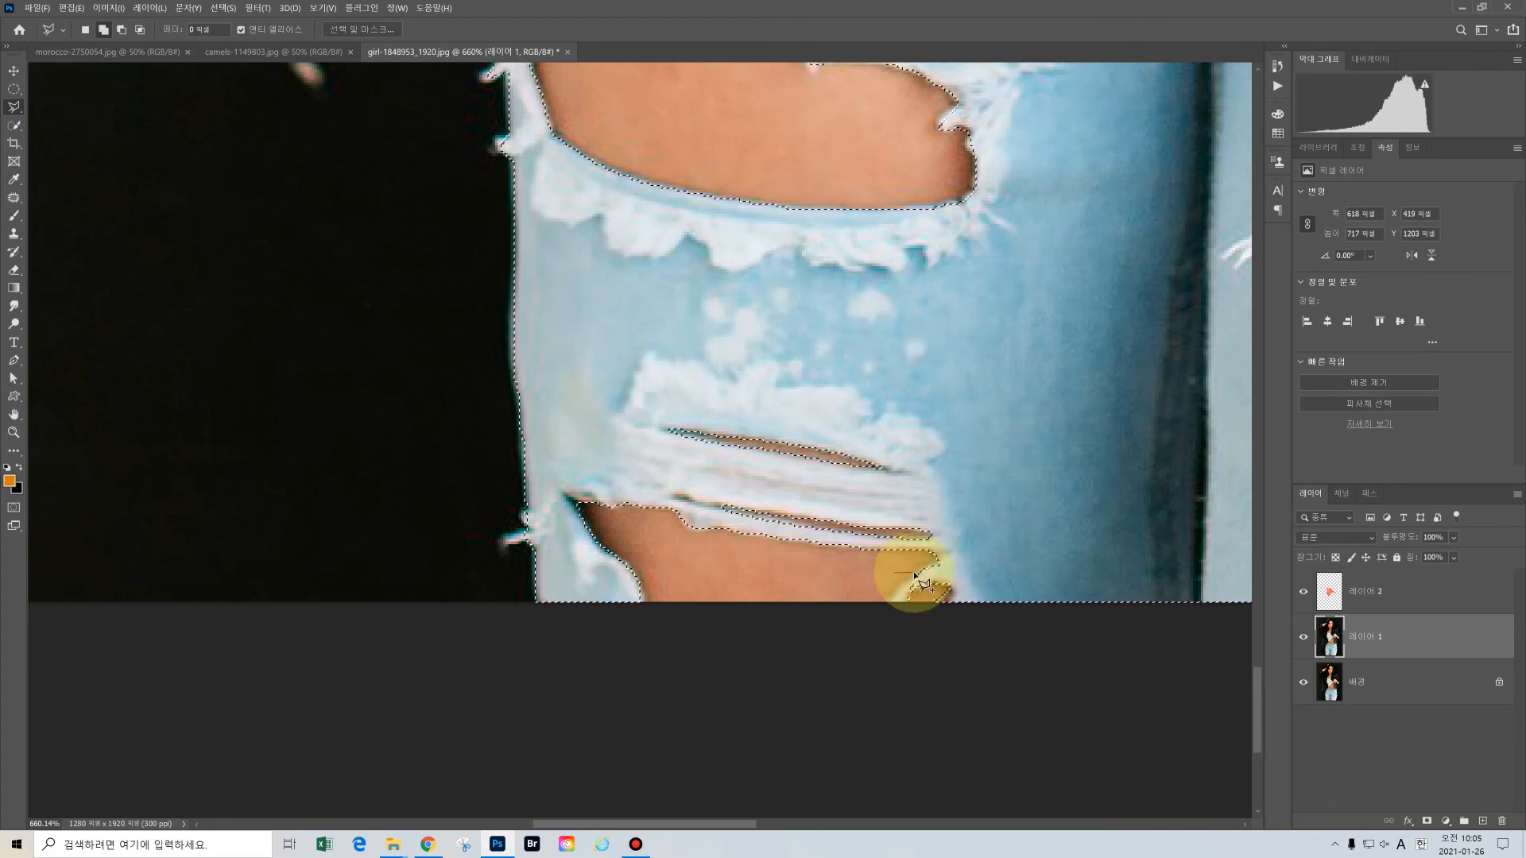
click(918, 575)
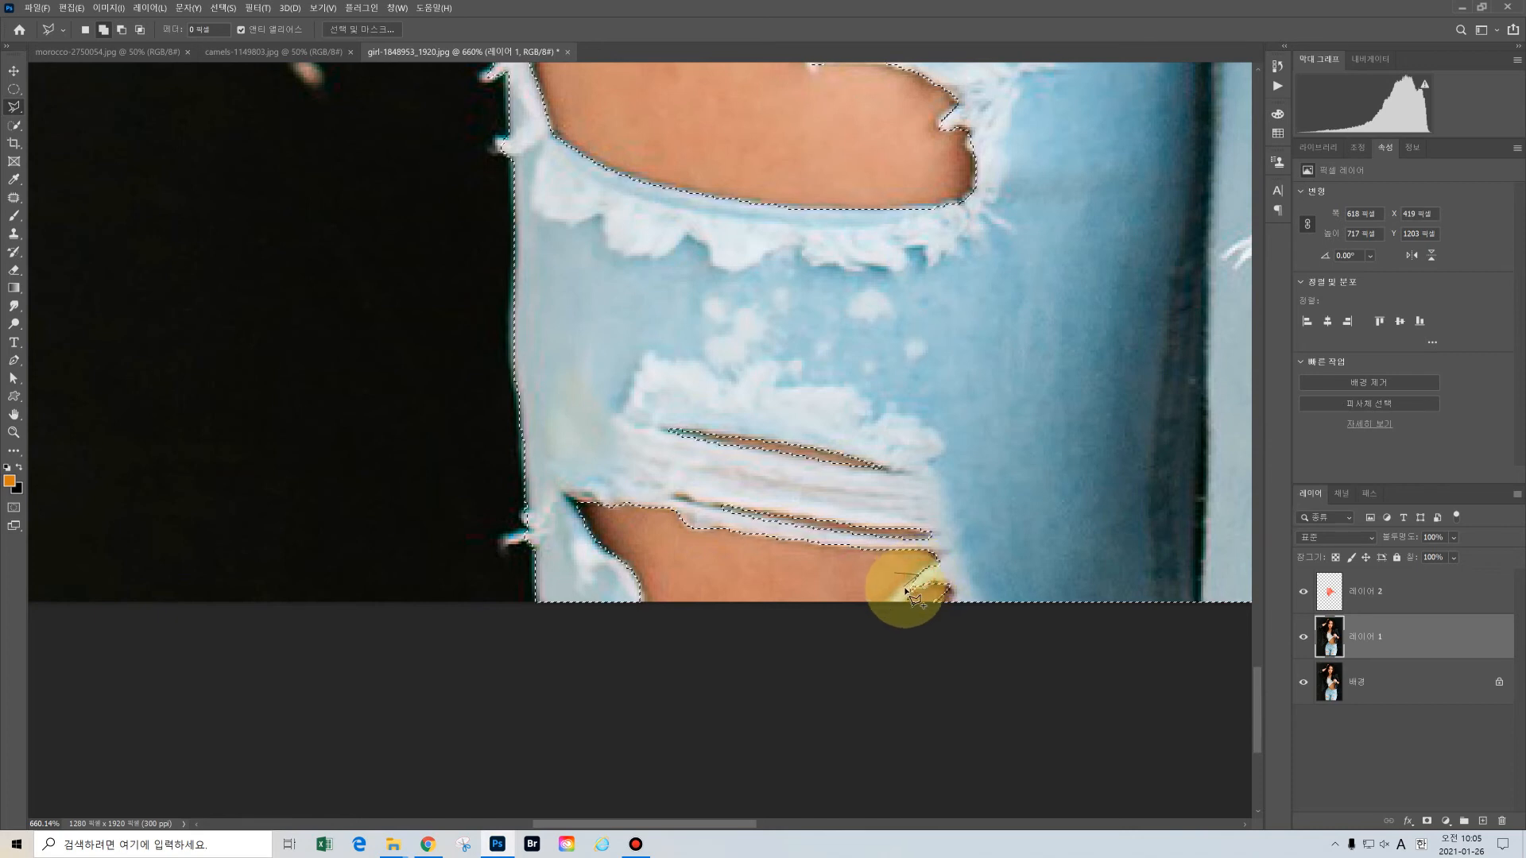
click(902, 612)
click(878, 603)
click(913, 580)
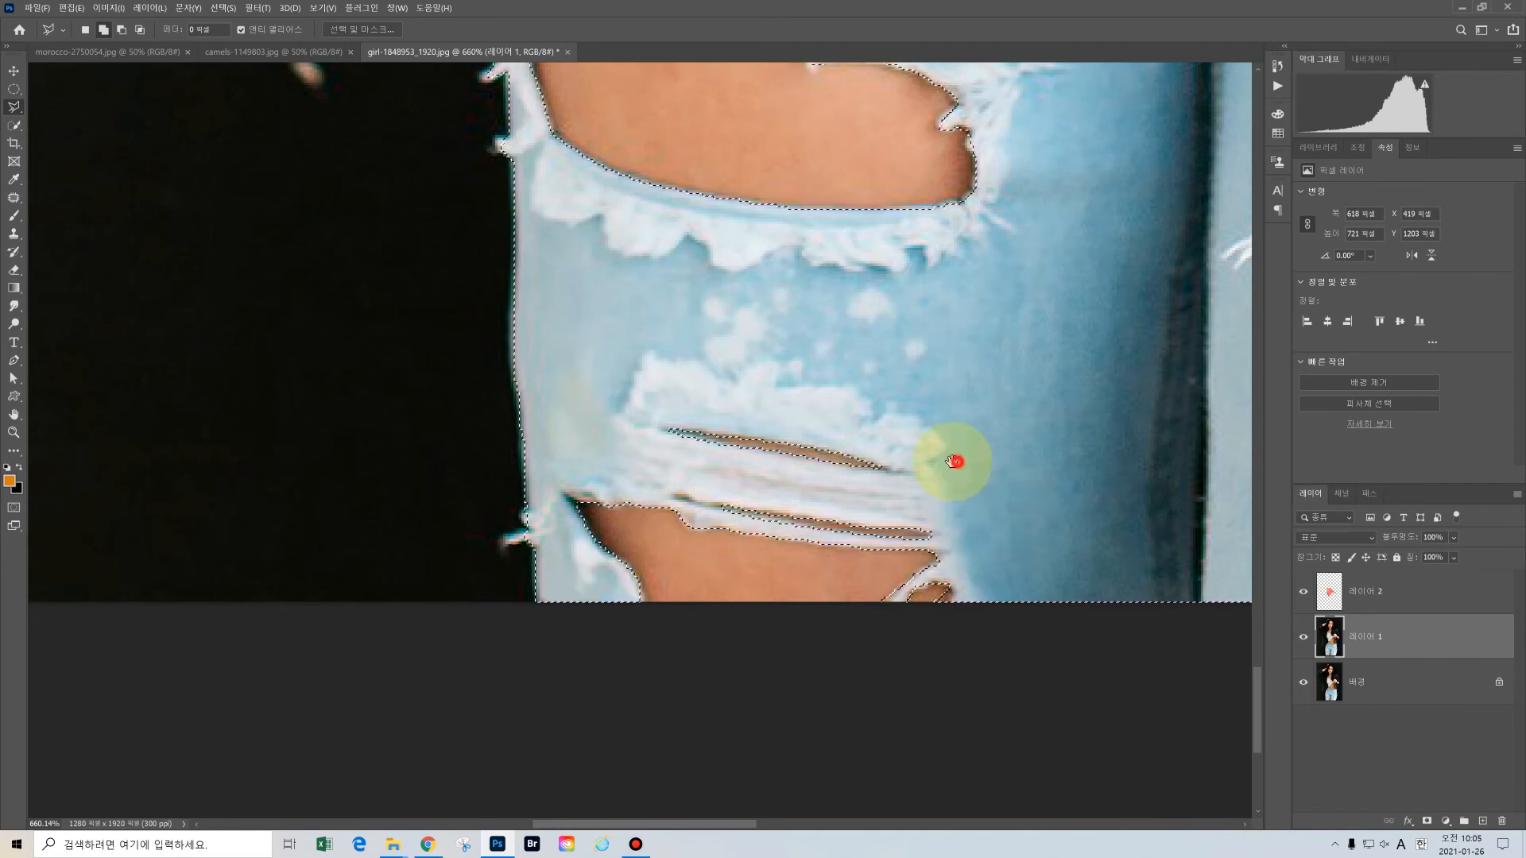
Check the selection across both legs and copy the selected jeans to a new layer.
drag(958, 453, 521, 501)
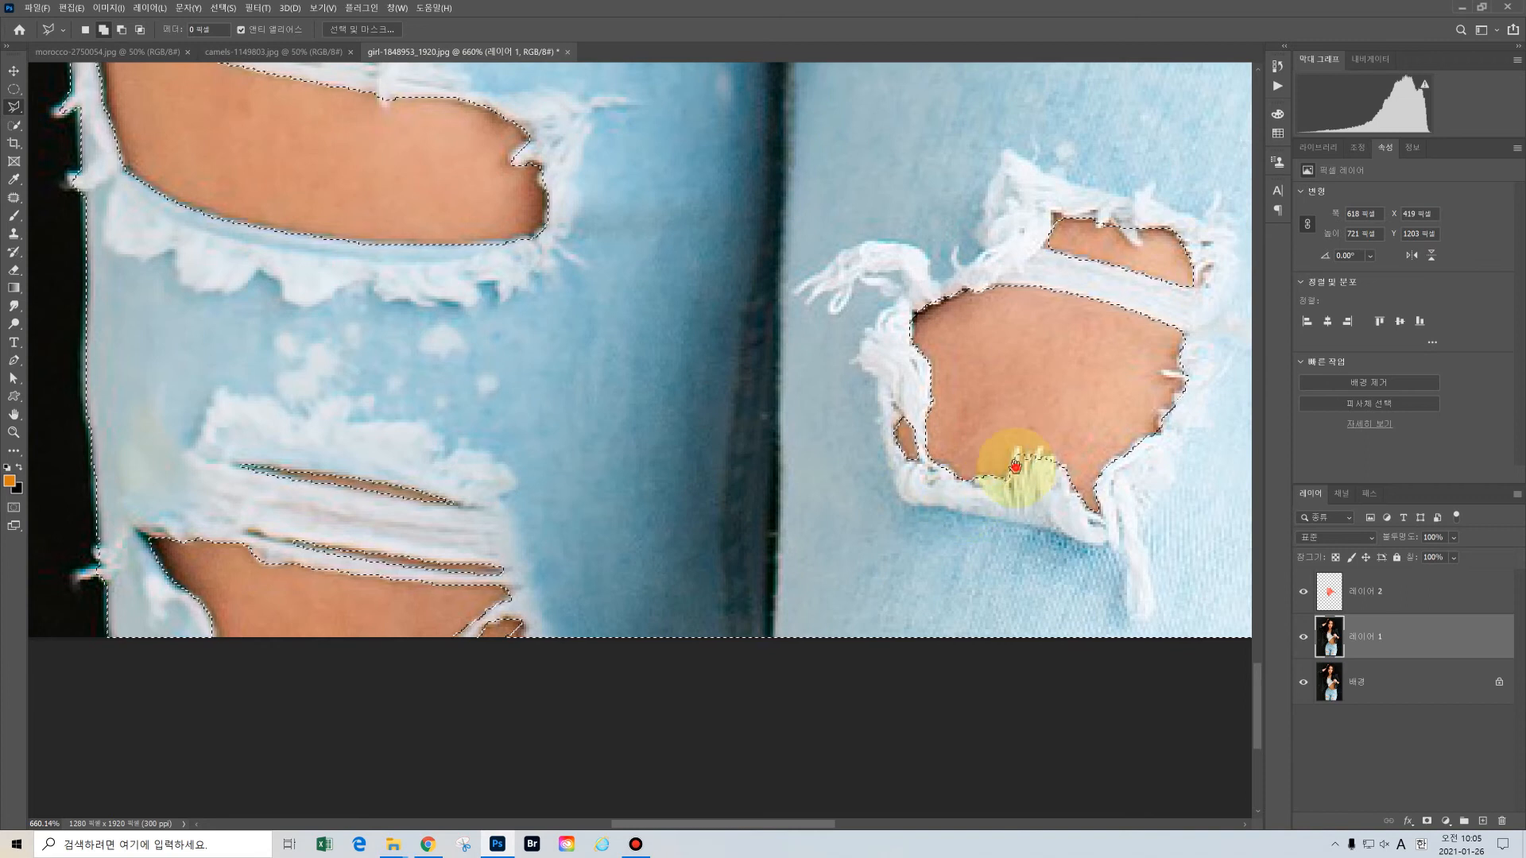
drag(1021, 453, 885, 631)
mouse_move(1089, 358)
mouse_down()
mouse_move(1039, 592)
mouse_move(1039, 511)
mouse_up()
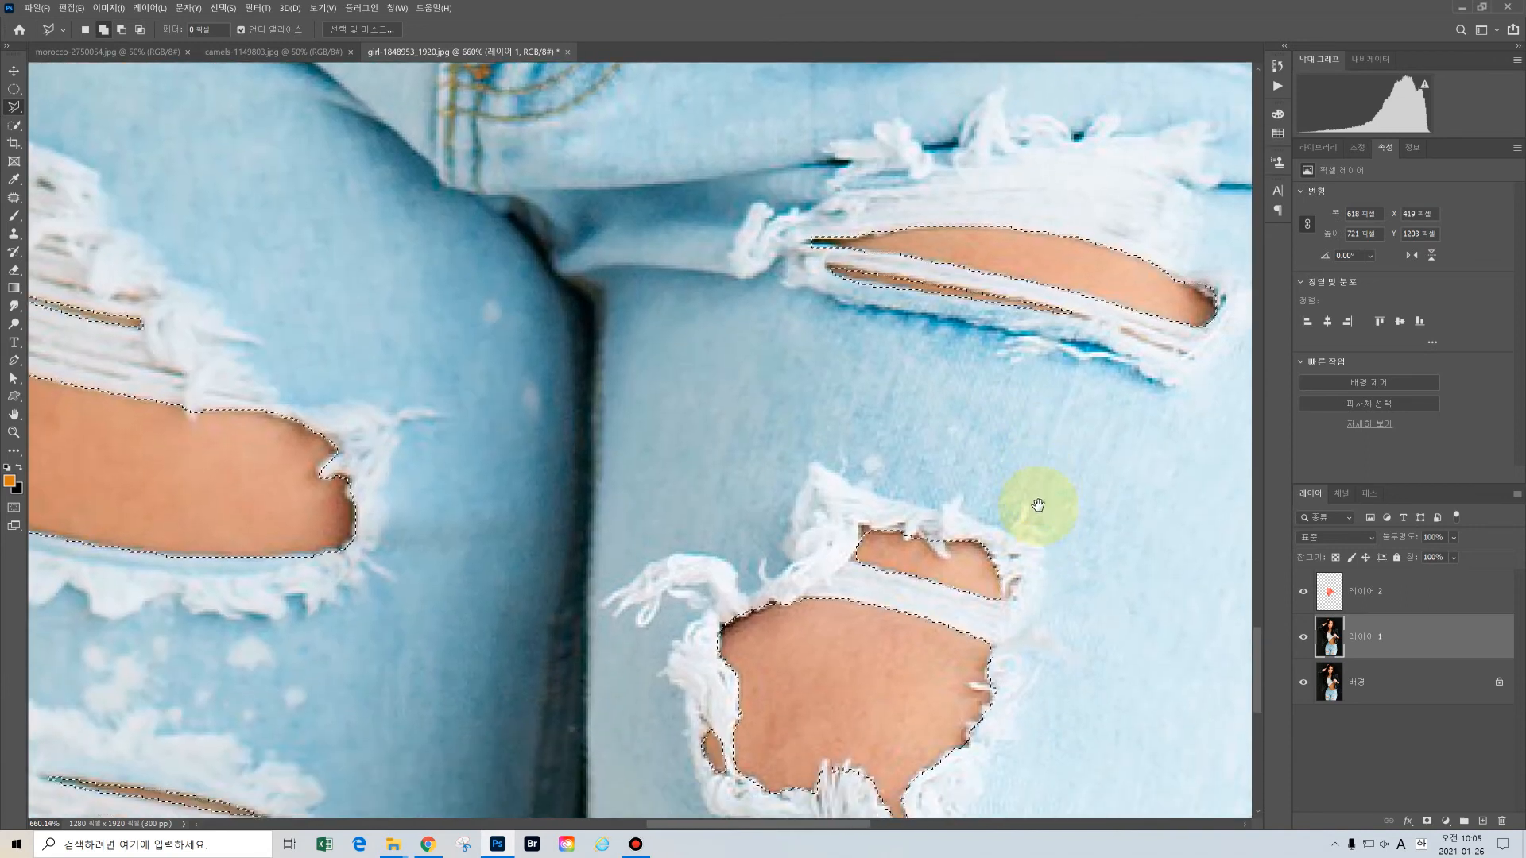
double_click(14, 414)
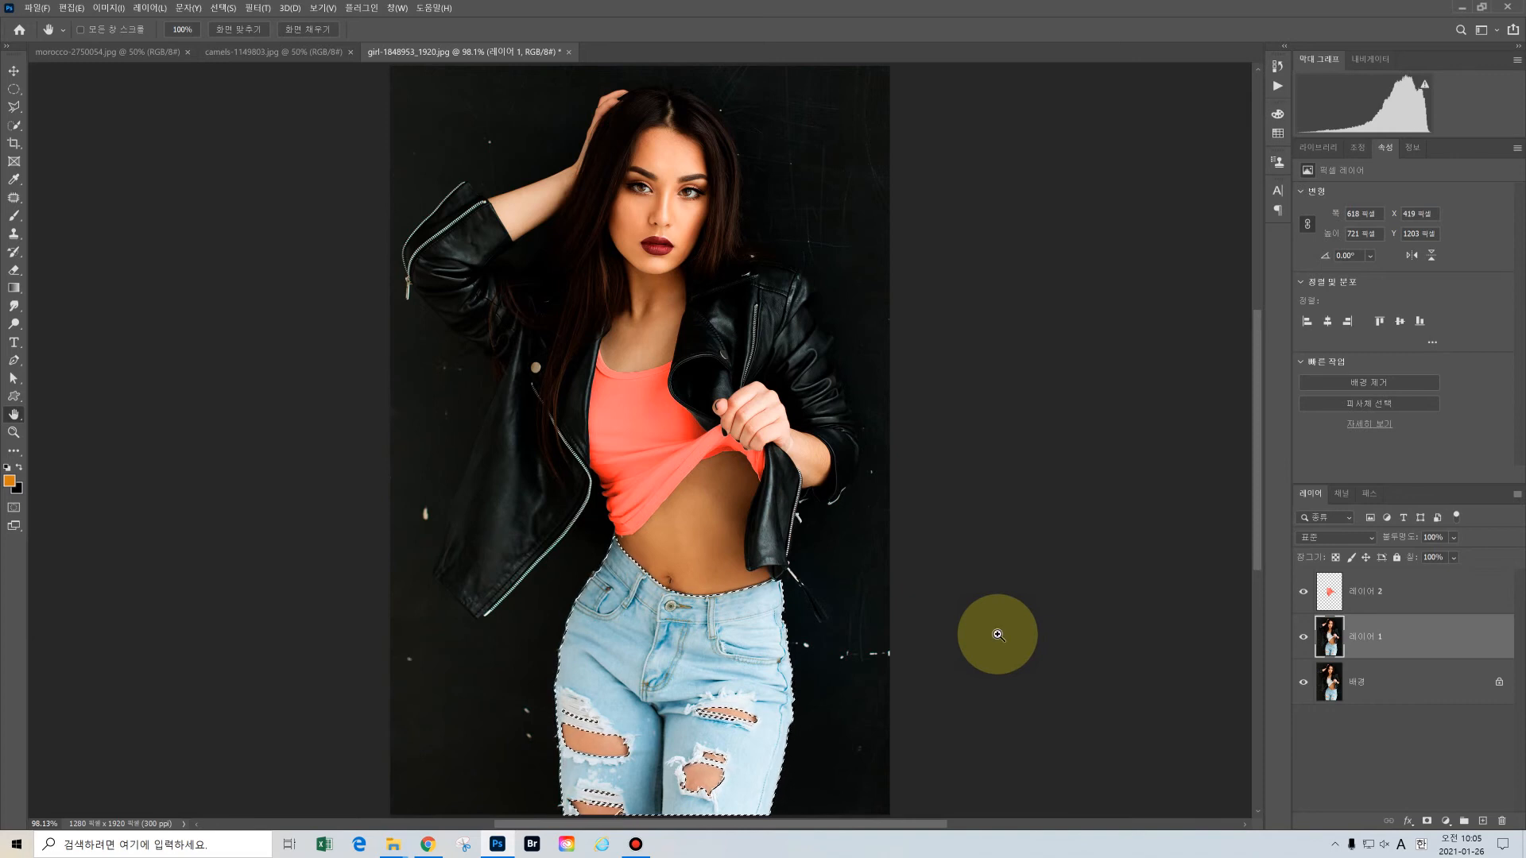
key(ctrl+j)
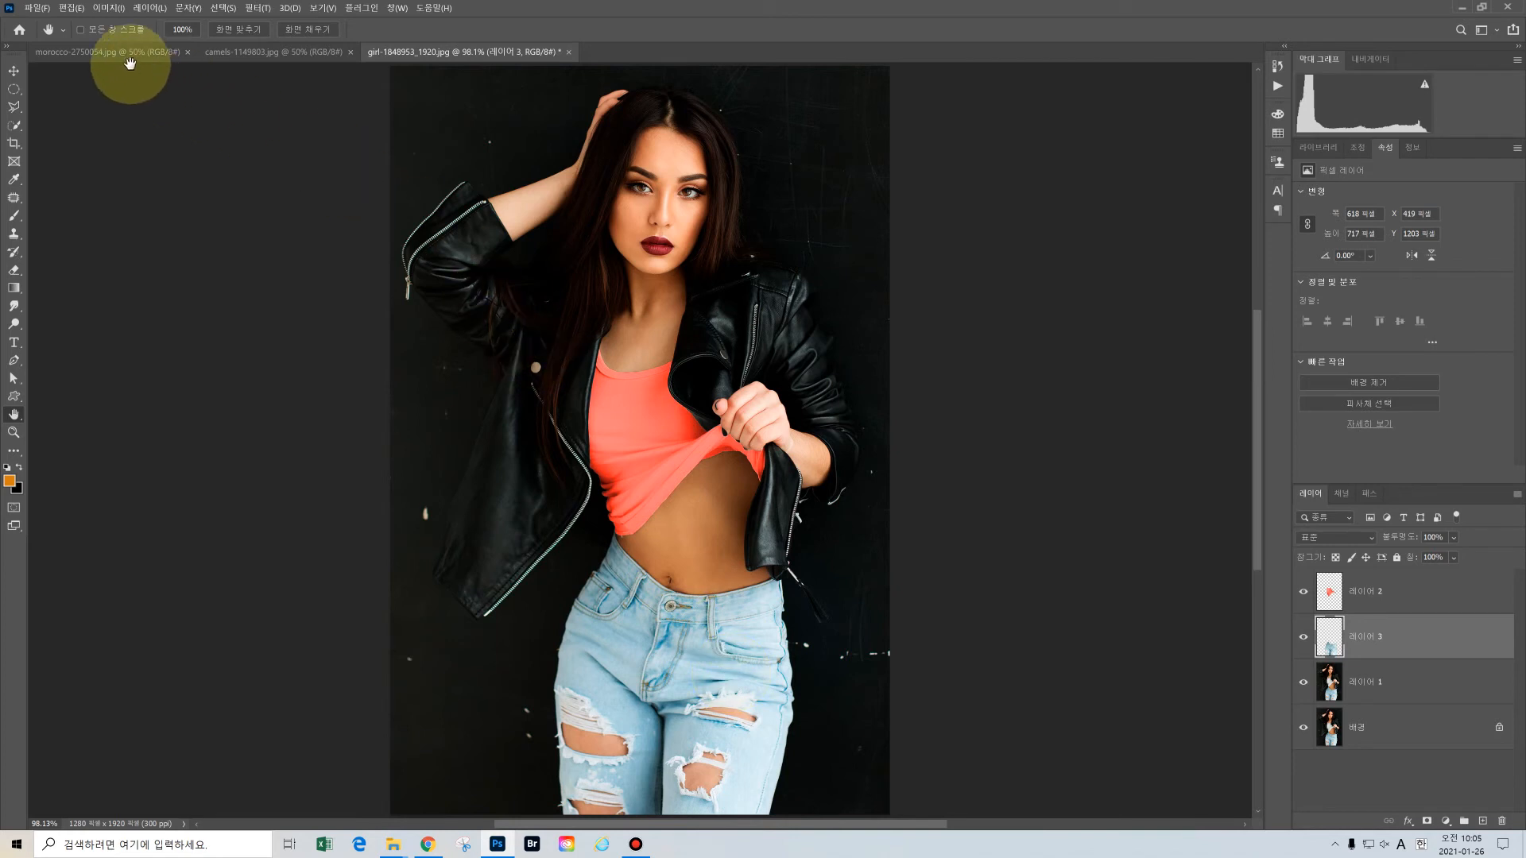
Colorize the copied jeans layer with Hue/Saturation at hue 219, saturation 41 and lightness -12.
click(108, 12)
mouse_move(199, 39)
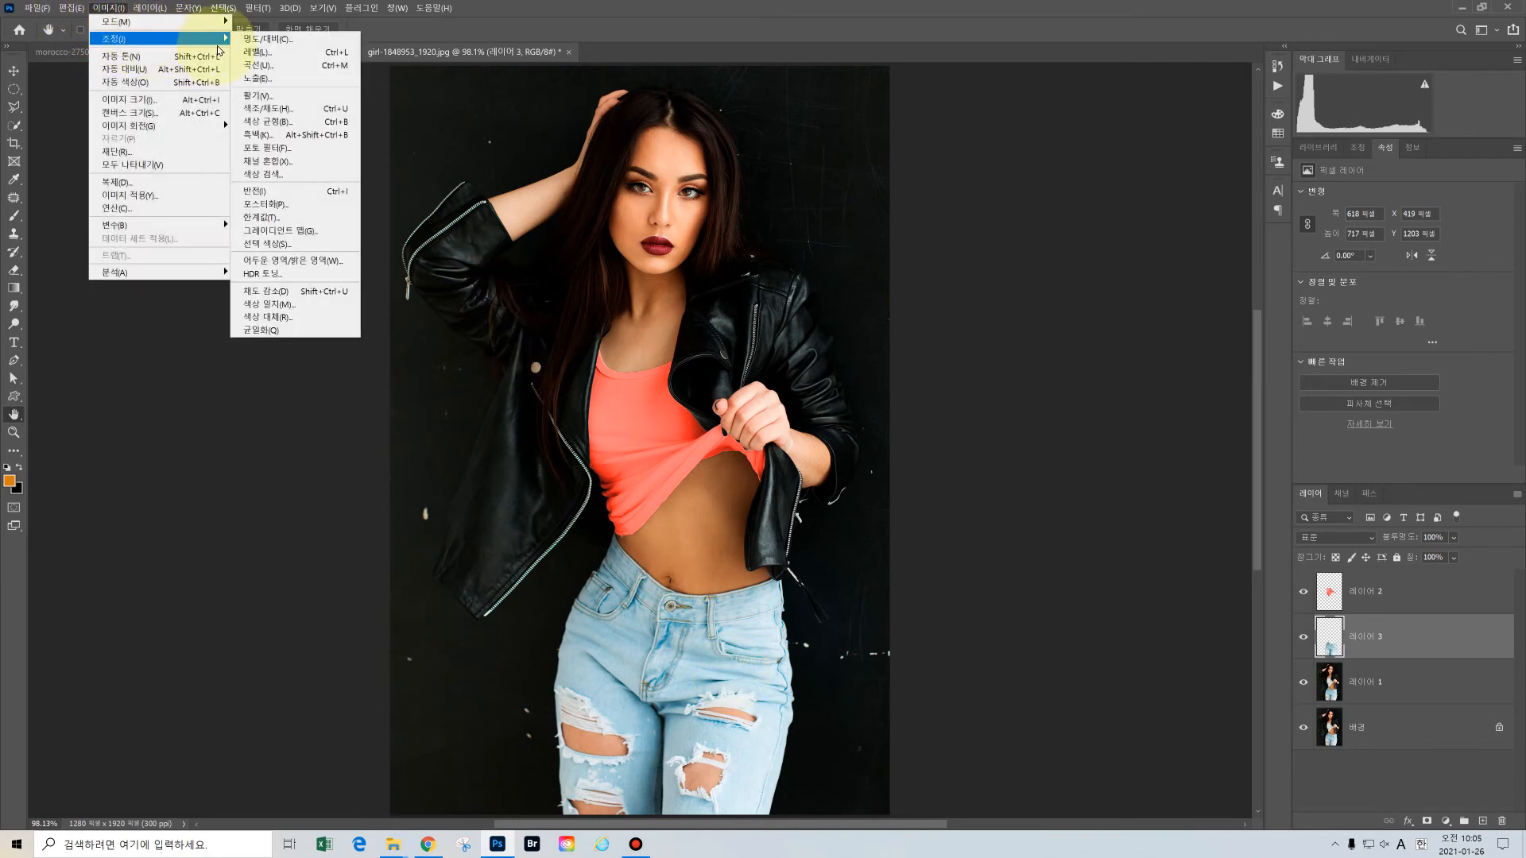
key(ctrl+u)
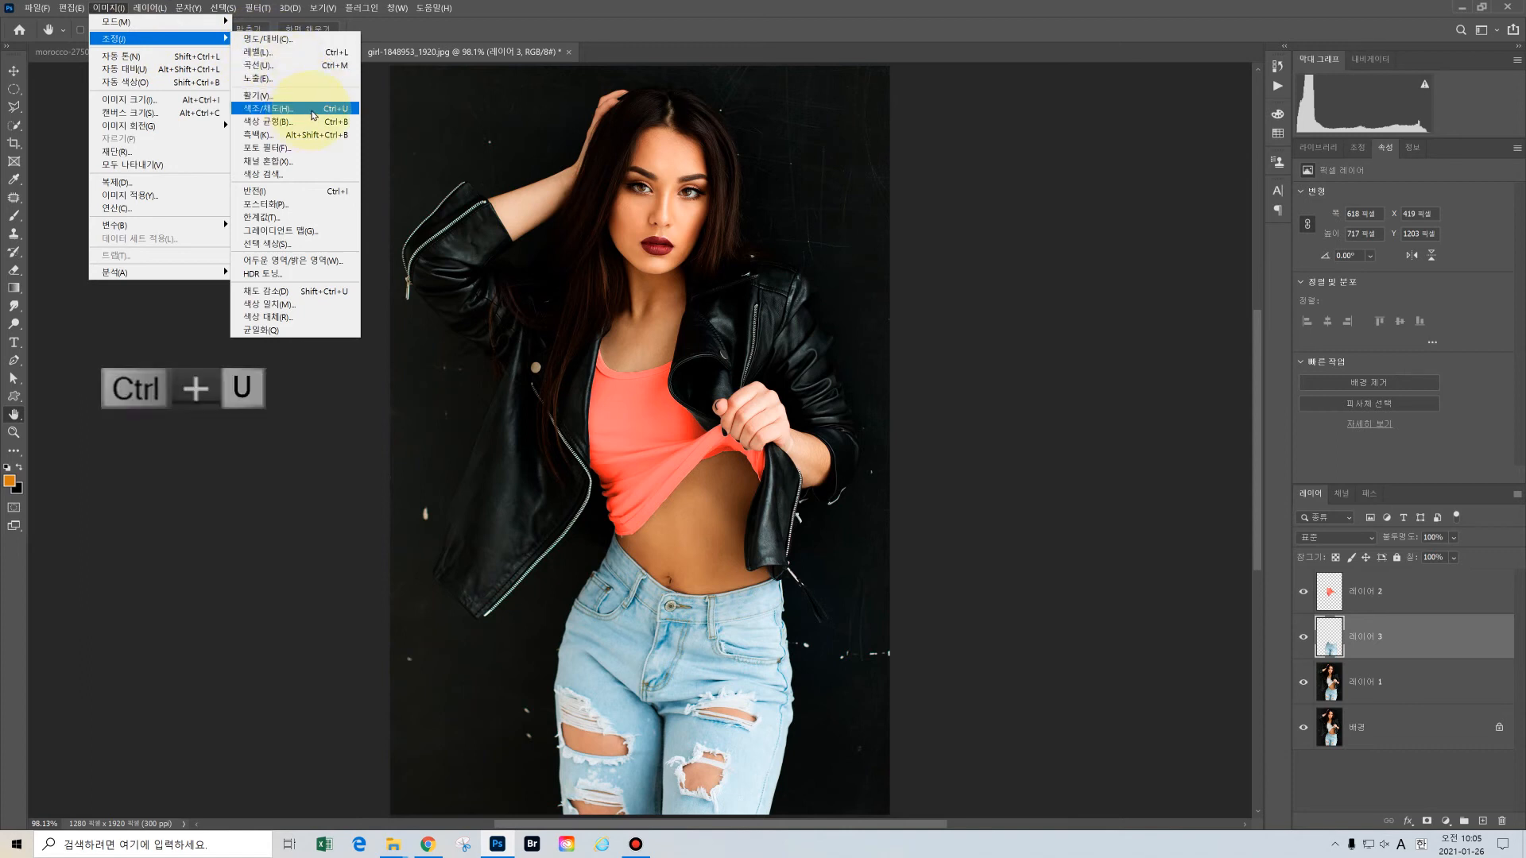
click(312, 112)
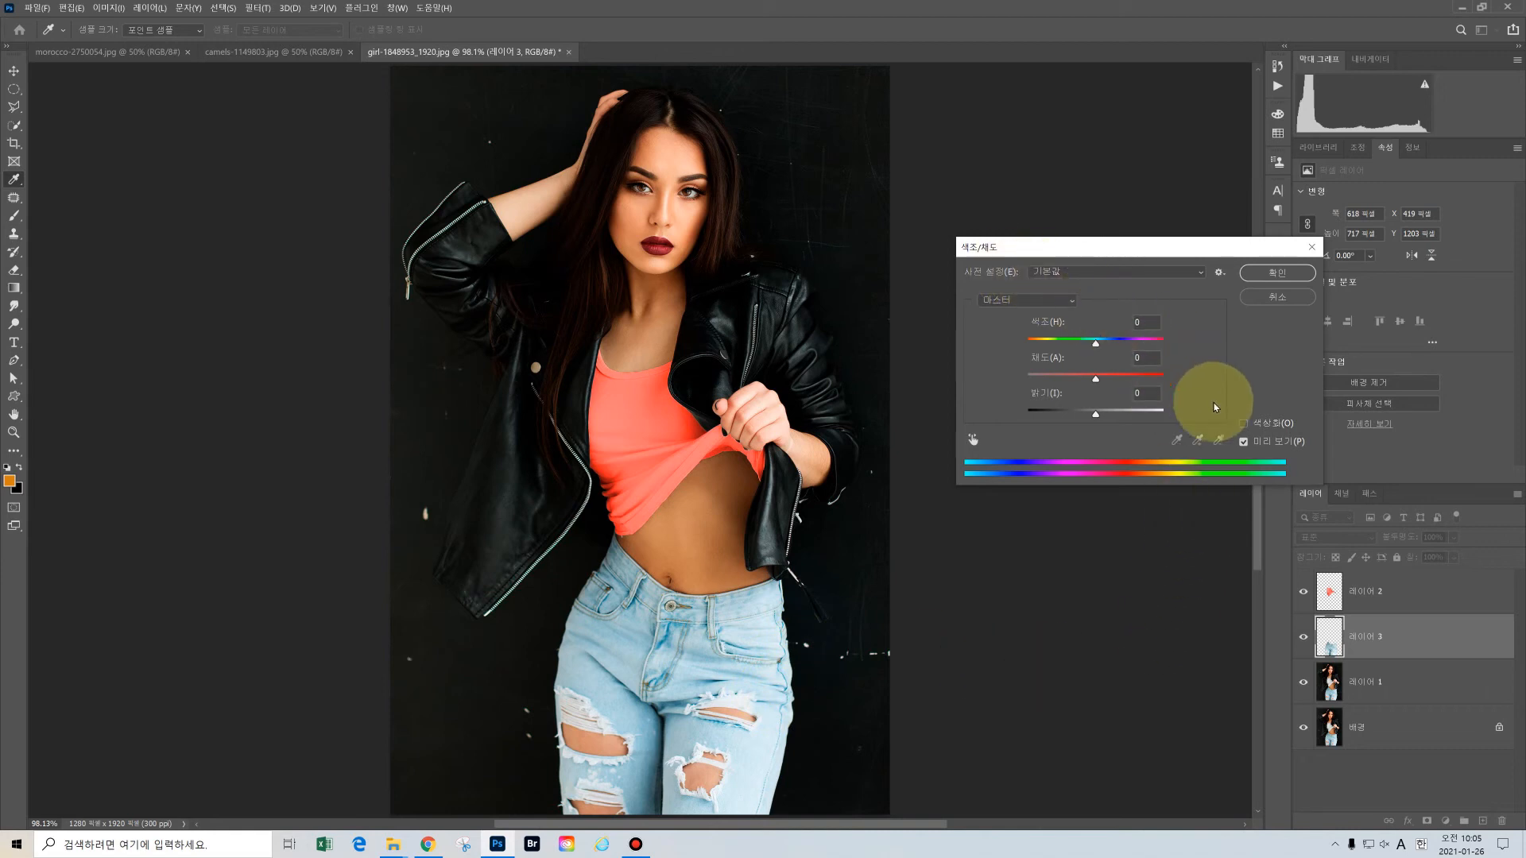
click(1243, 424)
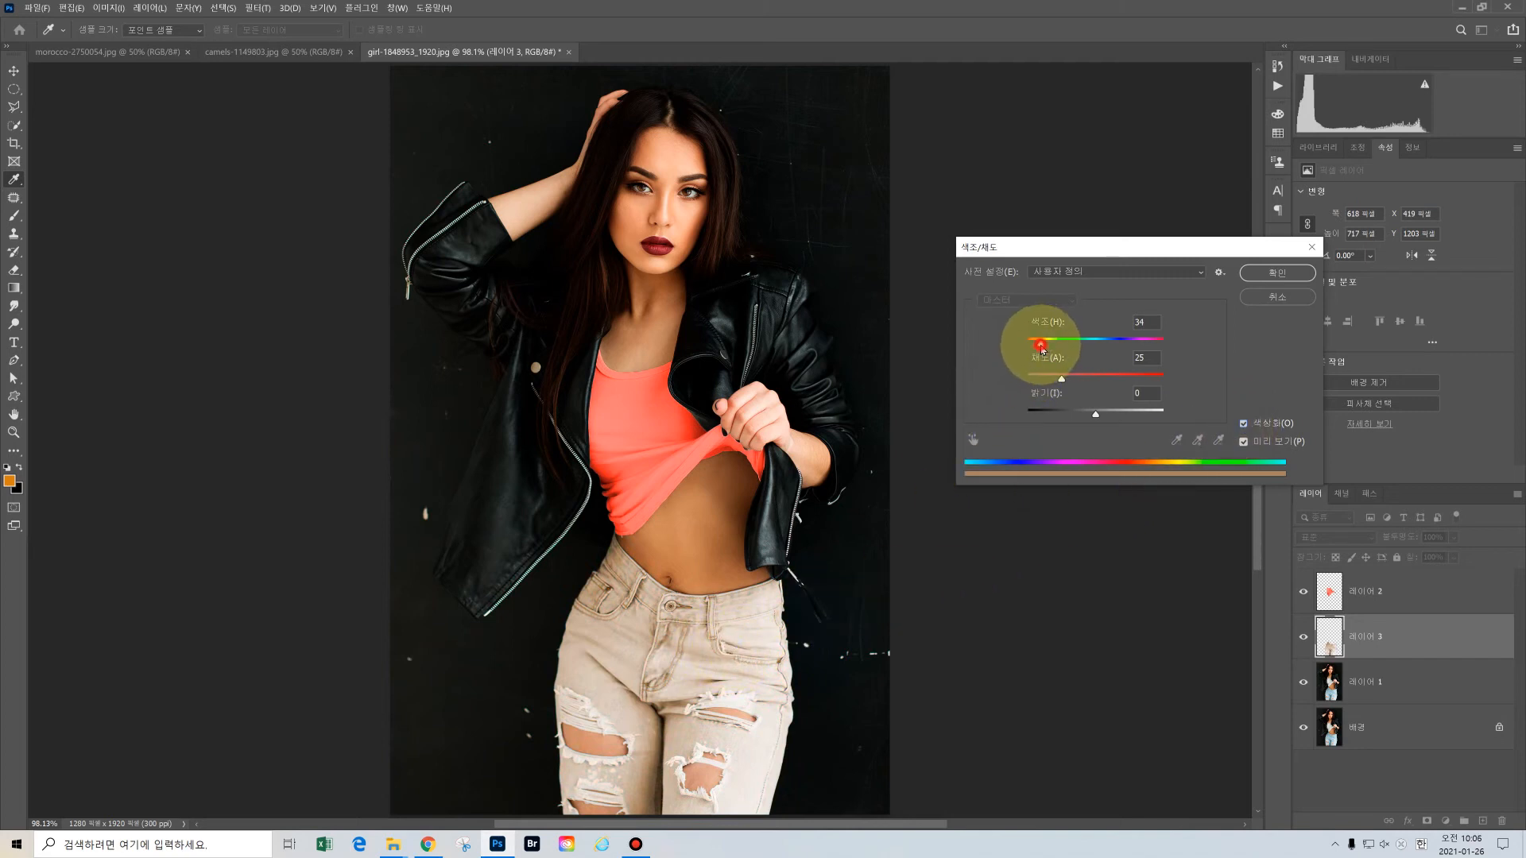
drag(1042, 350, 1115, 348)
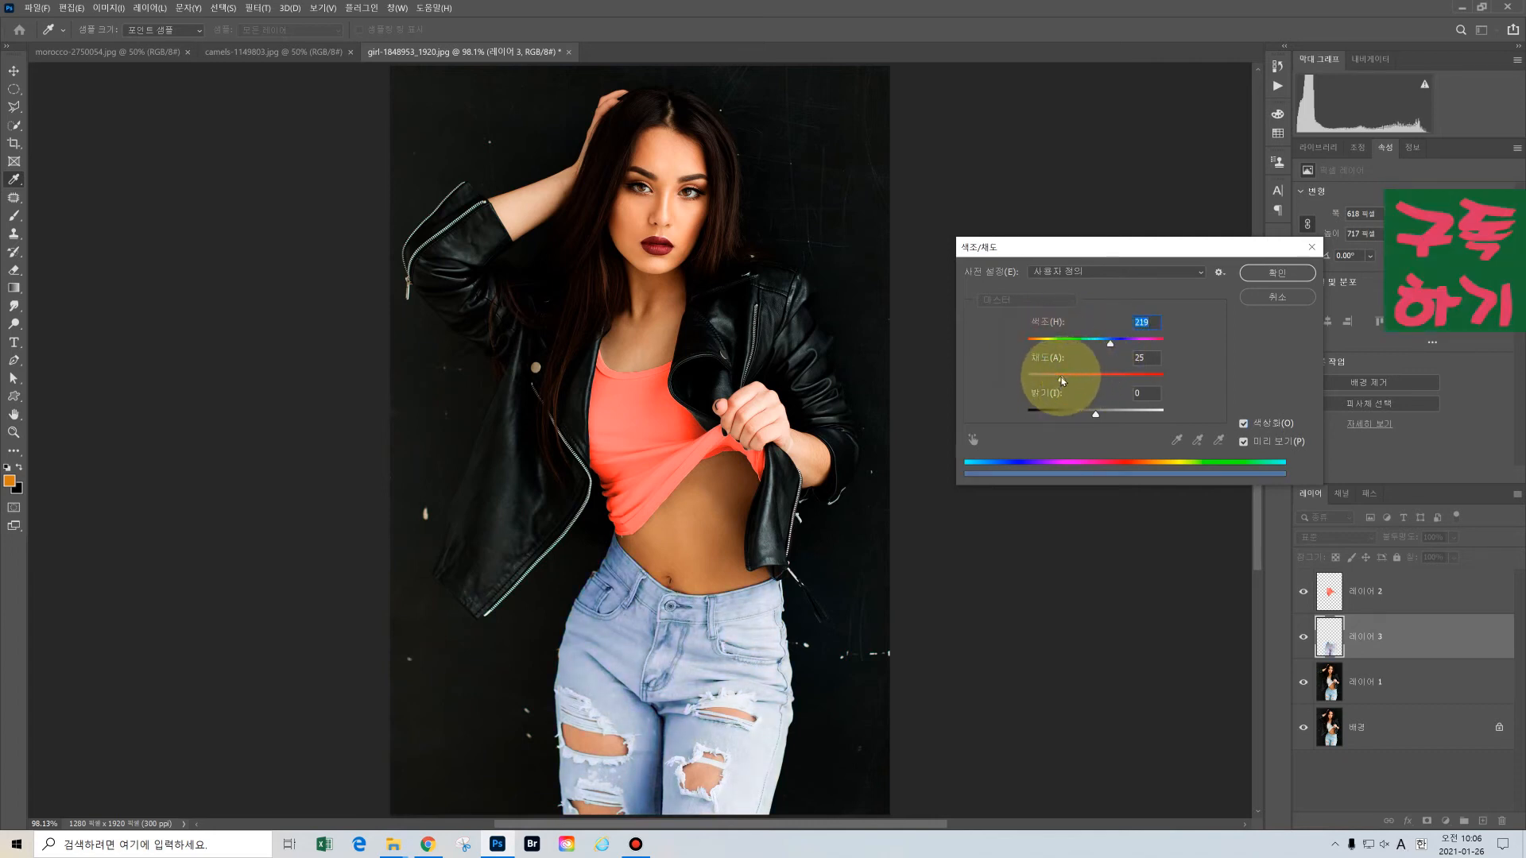
drag(1061, 377, 1085, 382)
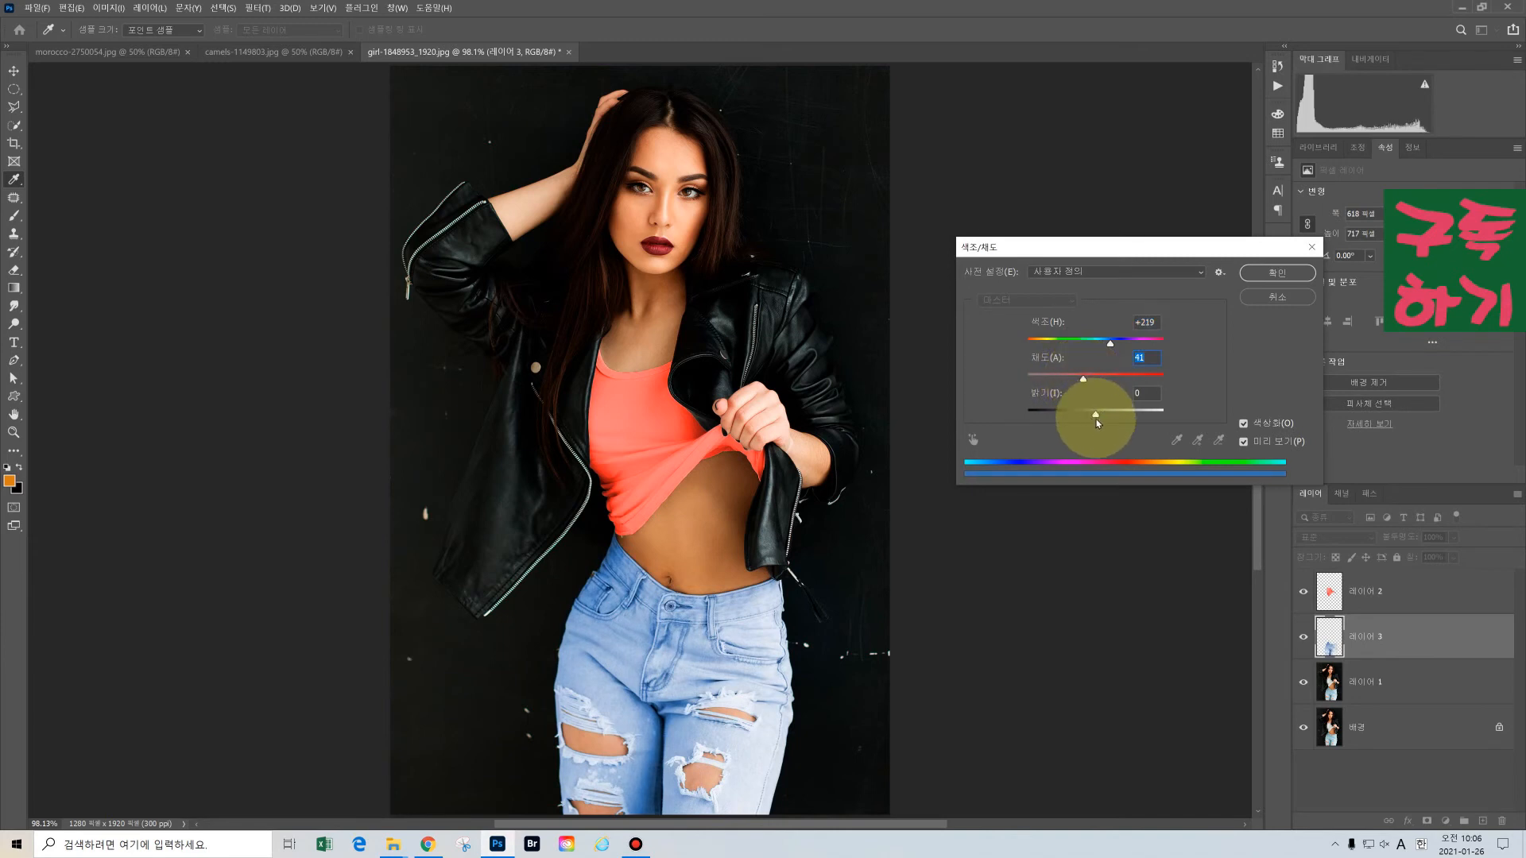
drag(1095, 414, 1087, 417)
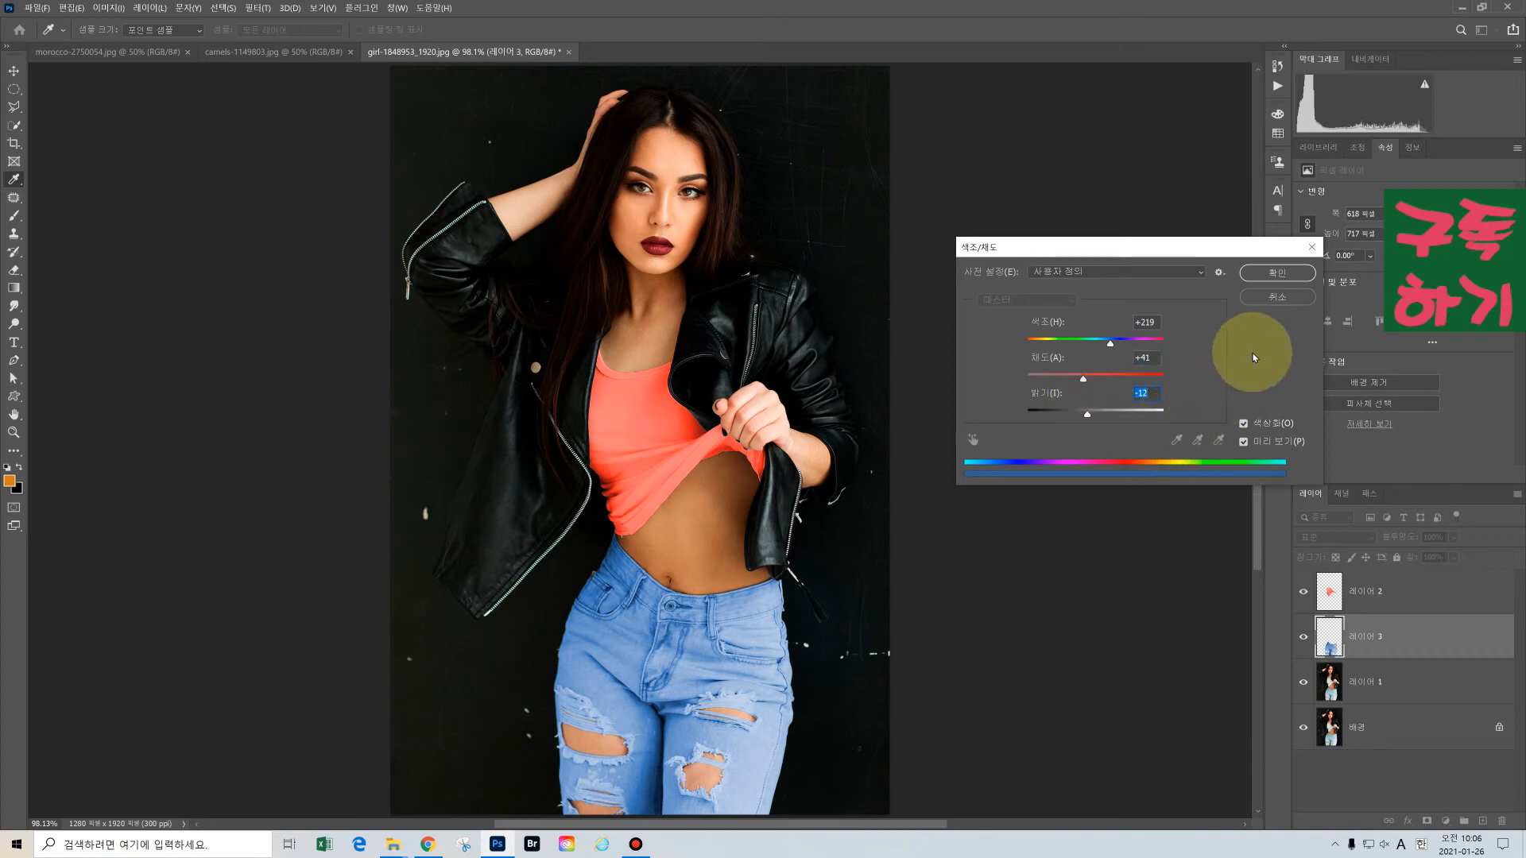
click(1278, 274)
Compare the recoloured clothes with the original by showing only the background layer, and show all layers again.
key(h)
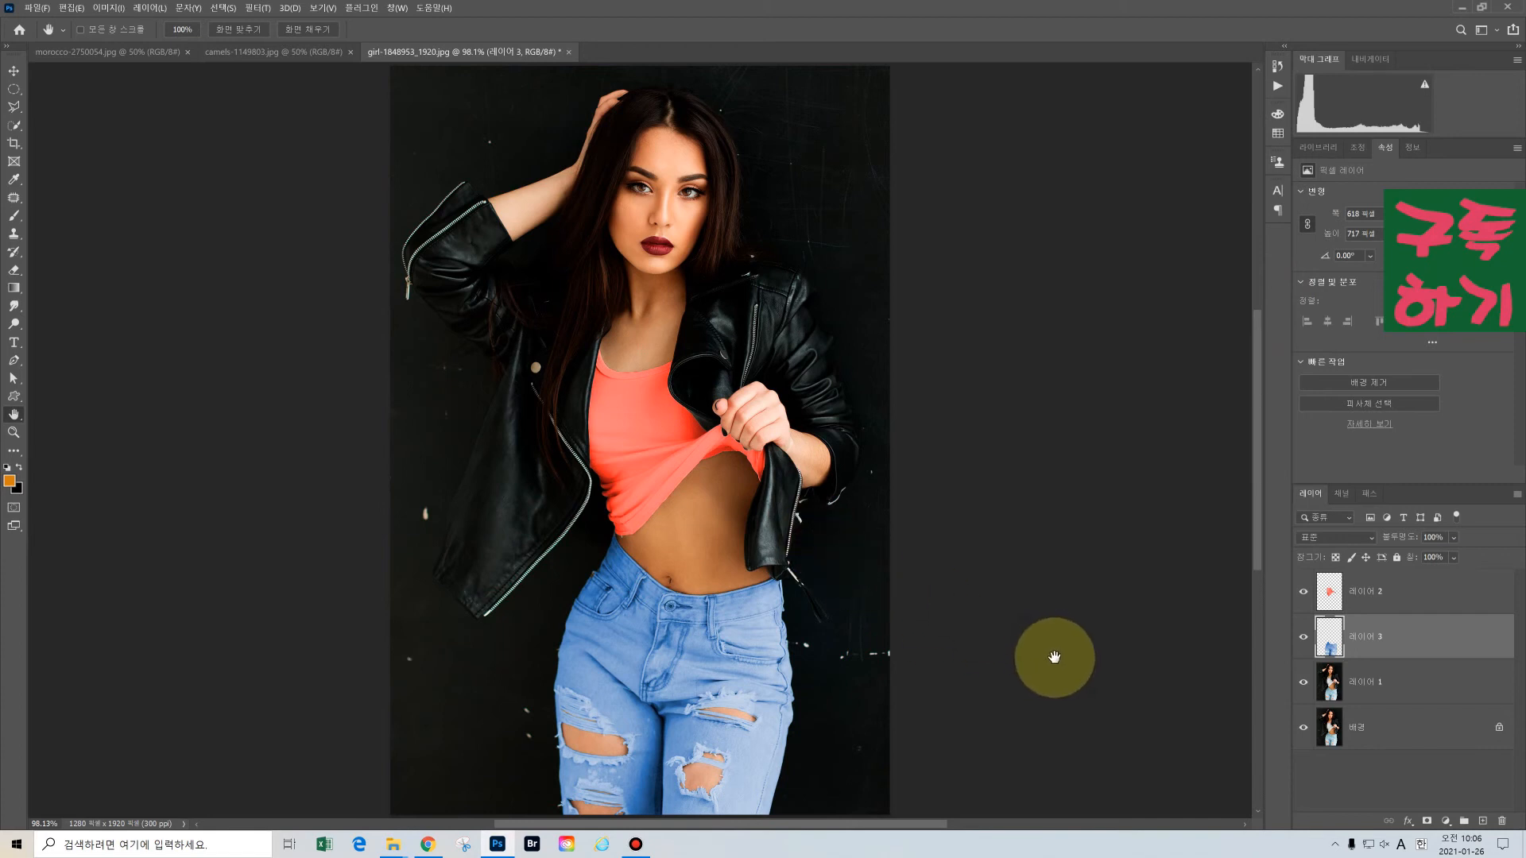
alt+click(1305, 731)
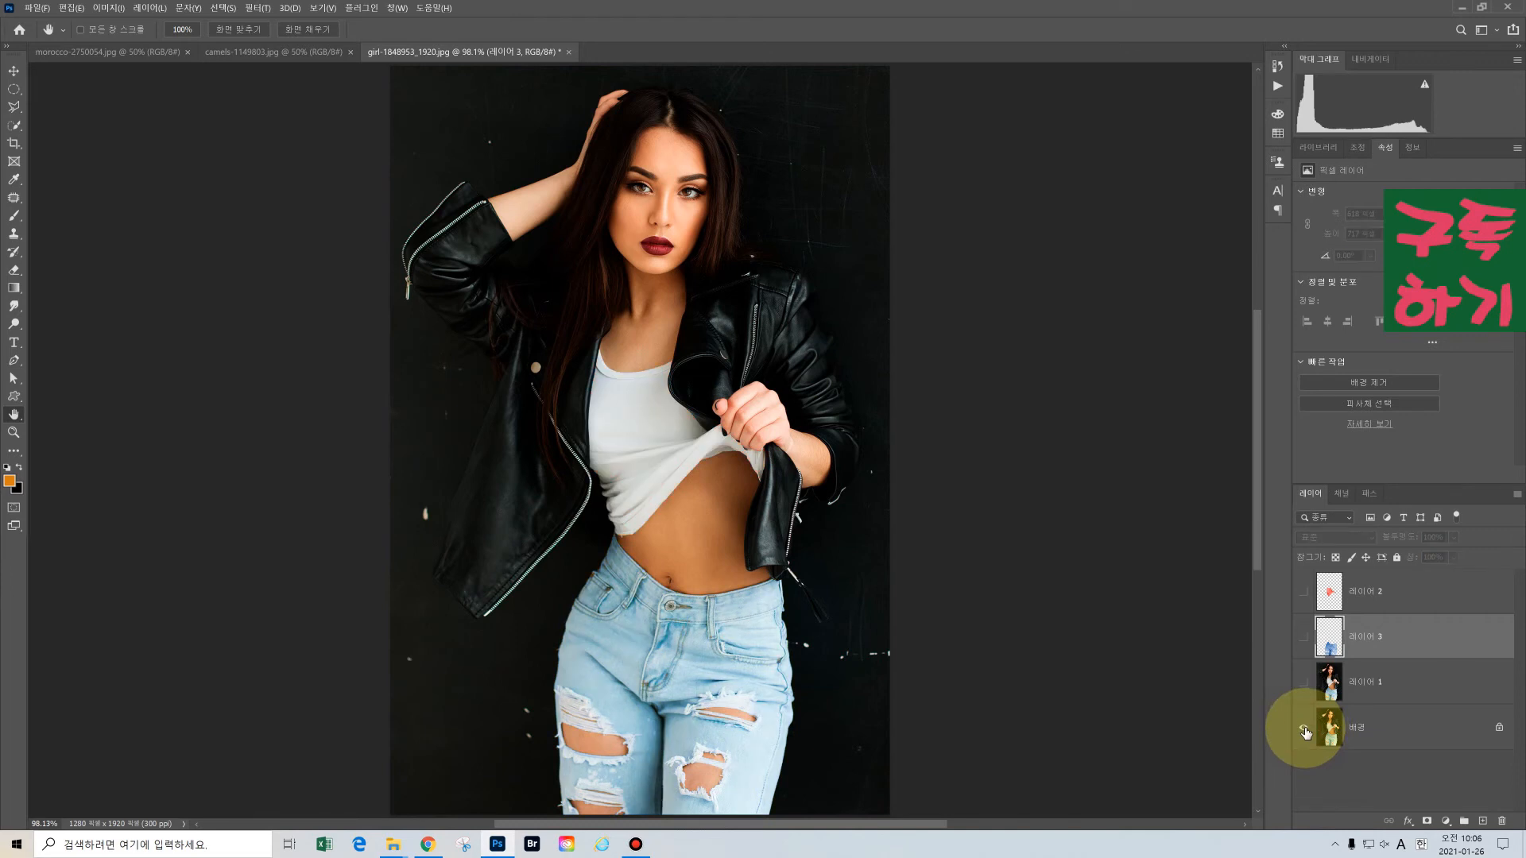
alt+click(1305, 731)
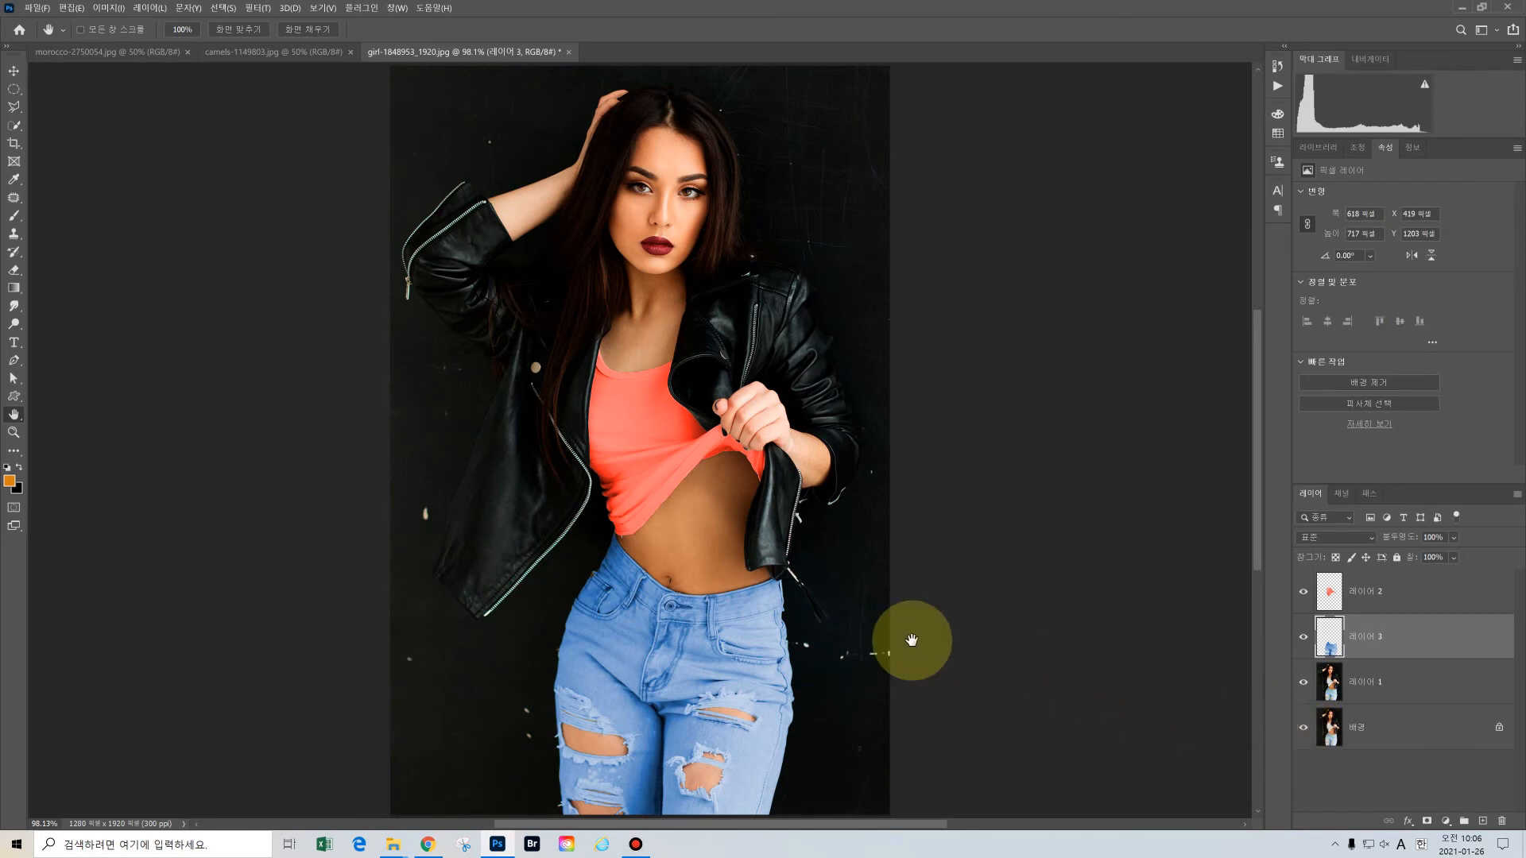
Select the woman's lips on Layer 1 (레이어 1) with the Quick Selection tool.
scroll(660, 230, up, 8)
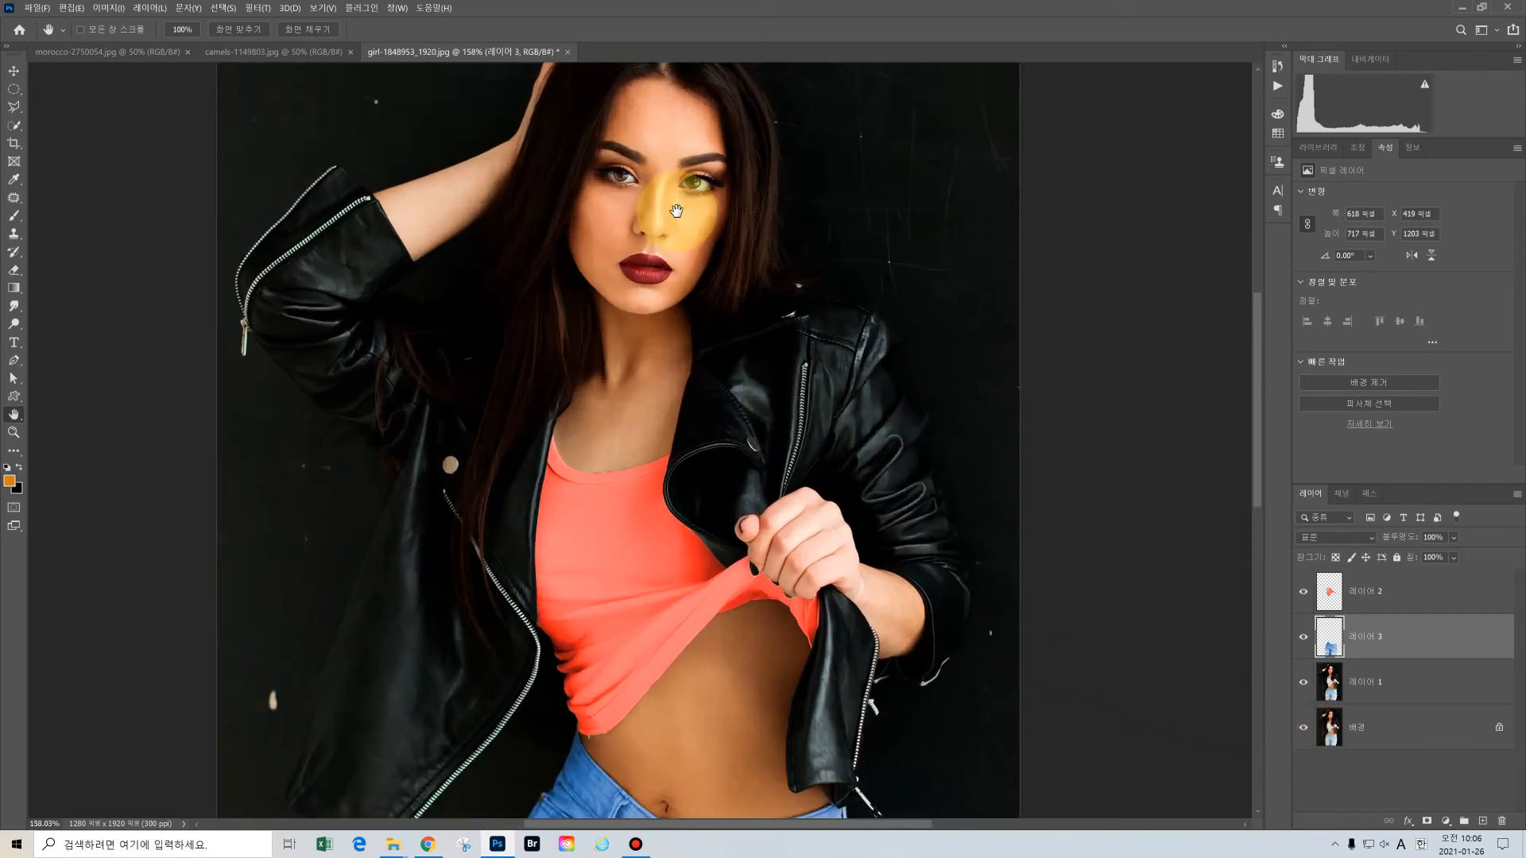
scroll(676, 211, up, 5)
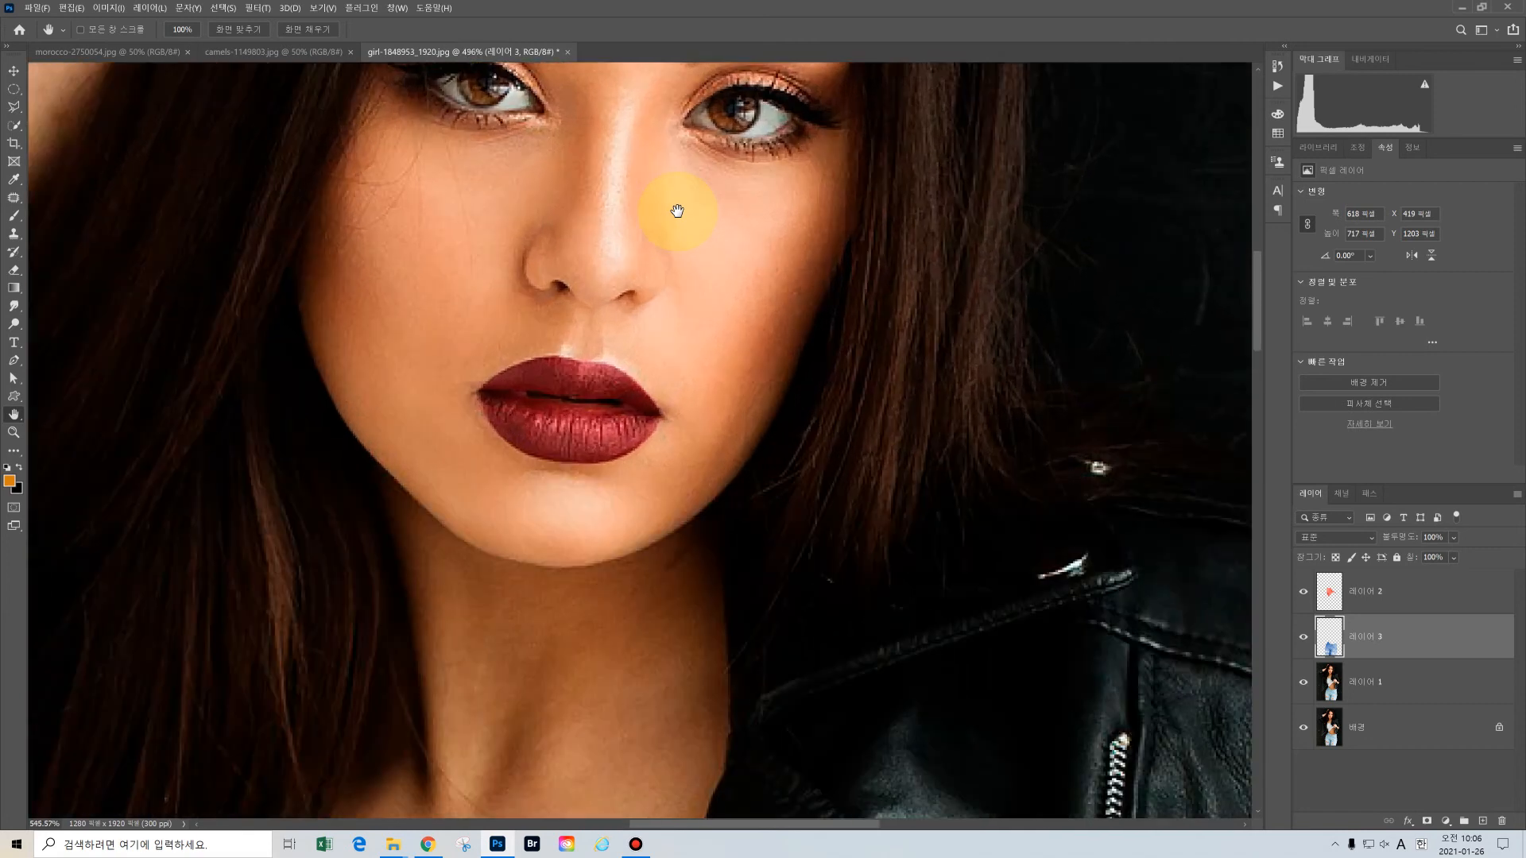
scroll(599, 447, up, 1)
scroll(628, 437, up, 2)
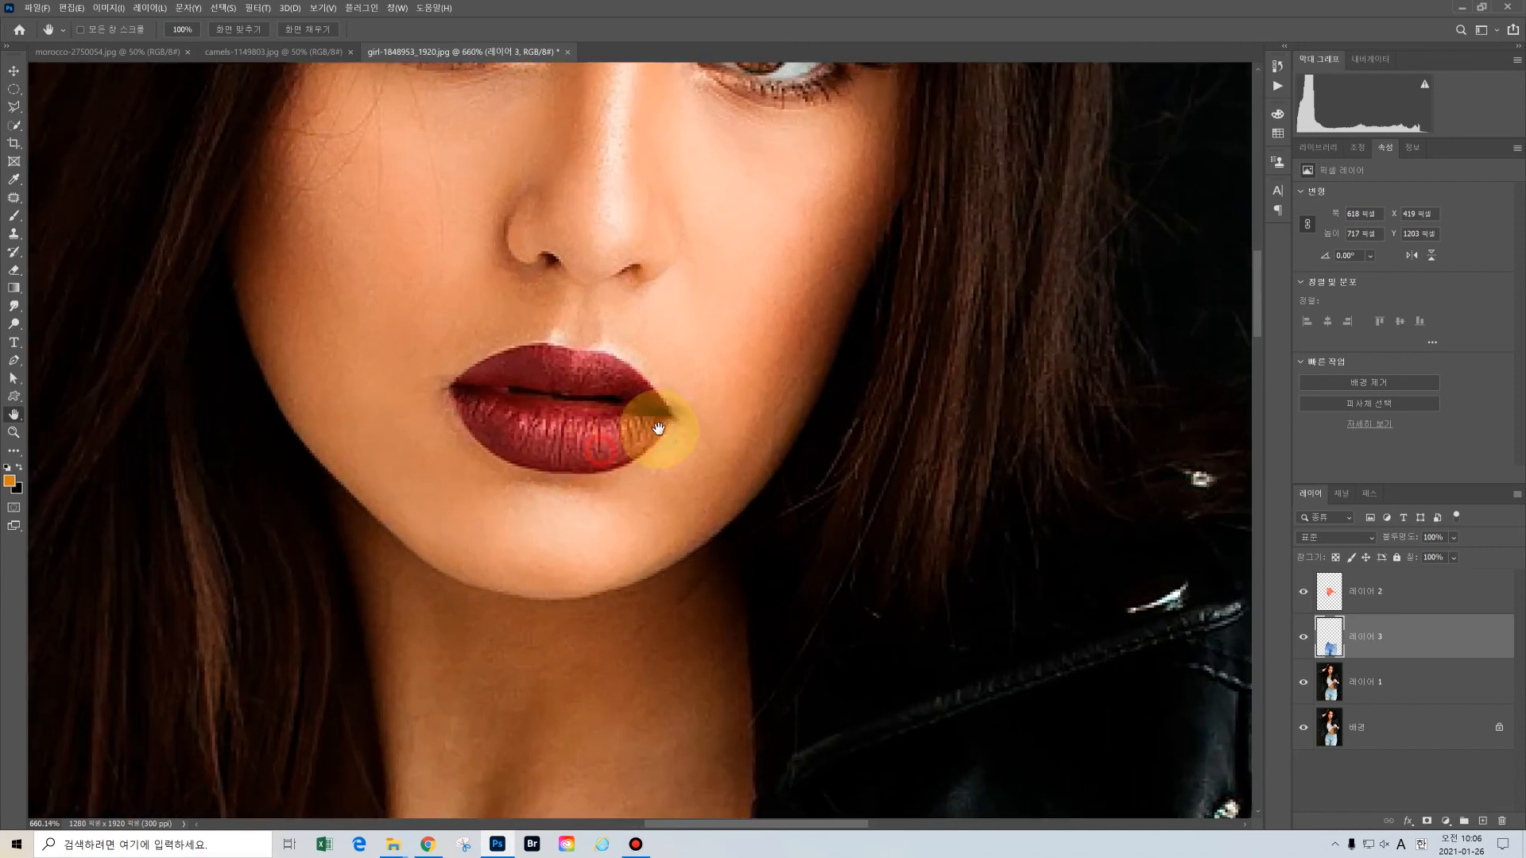
scroll(656, 410, up, 1)
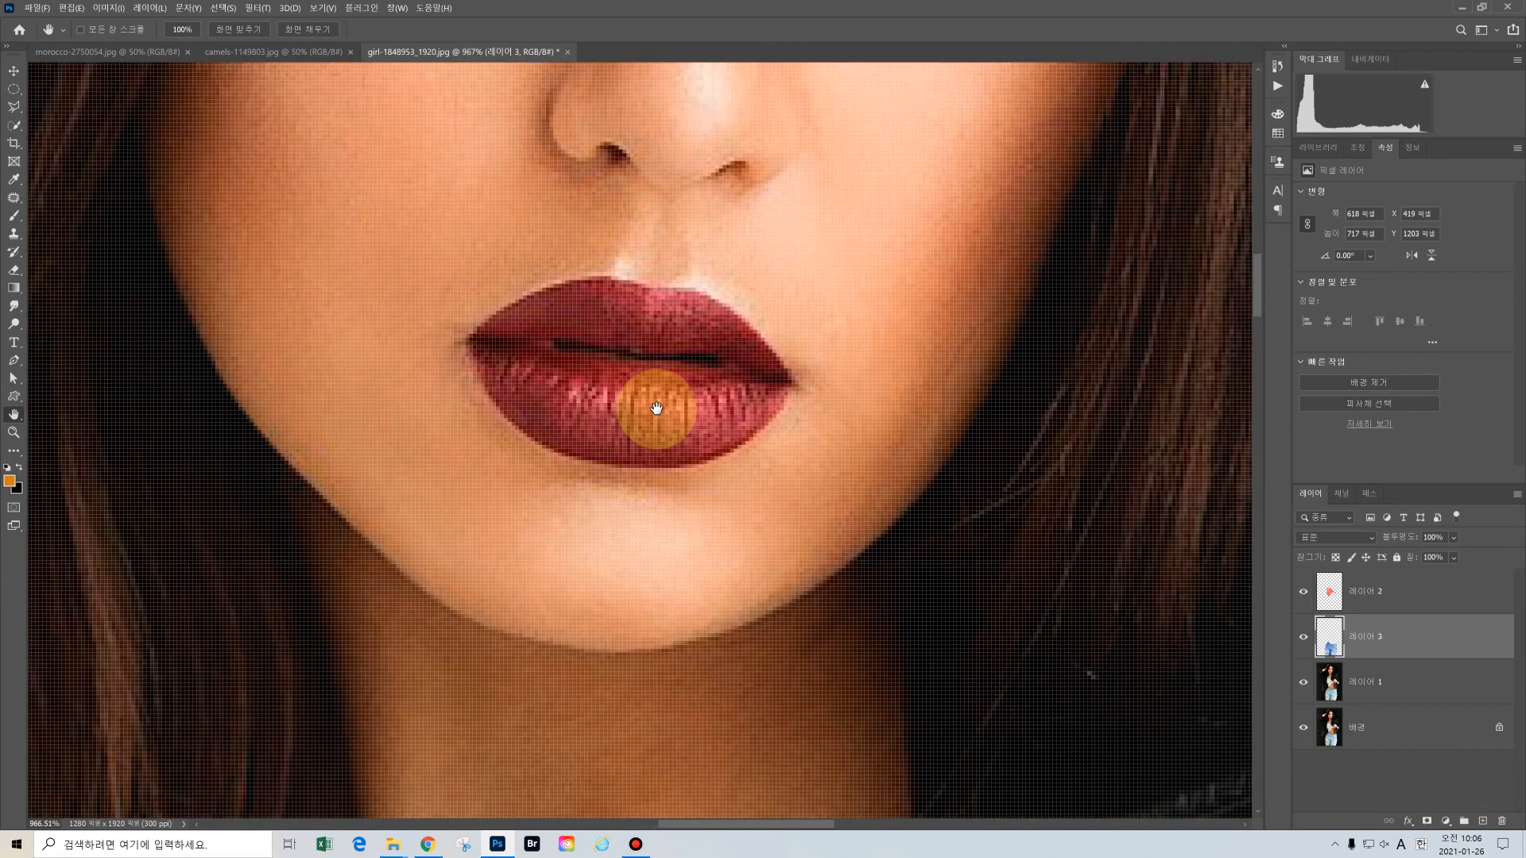
scroll(655, 410, down, 1)
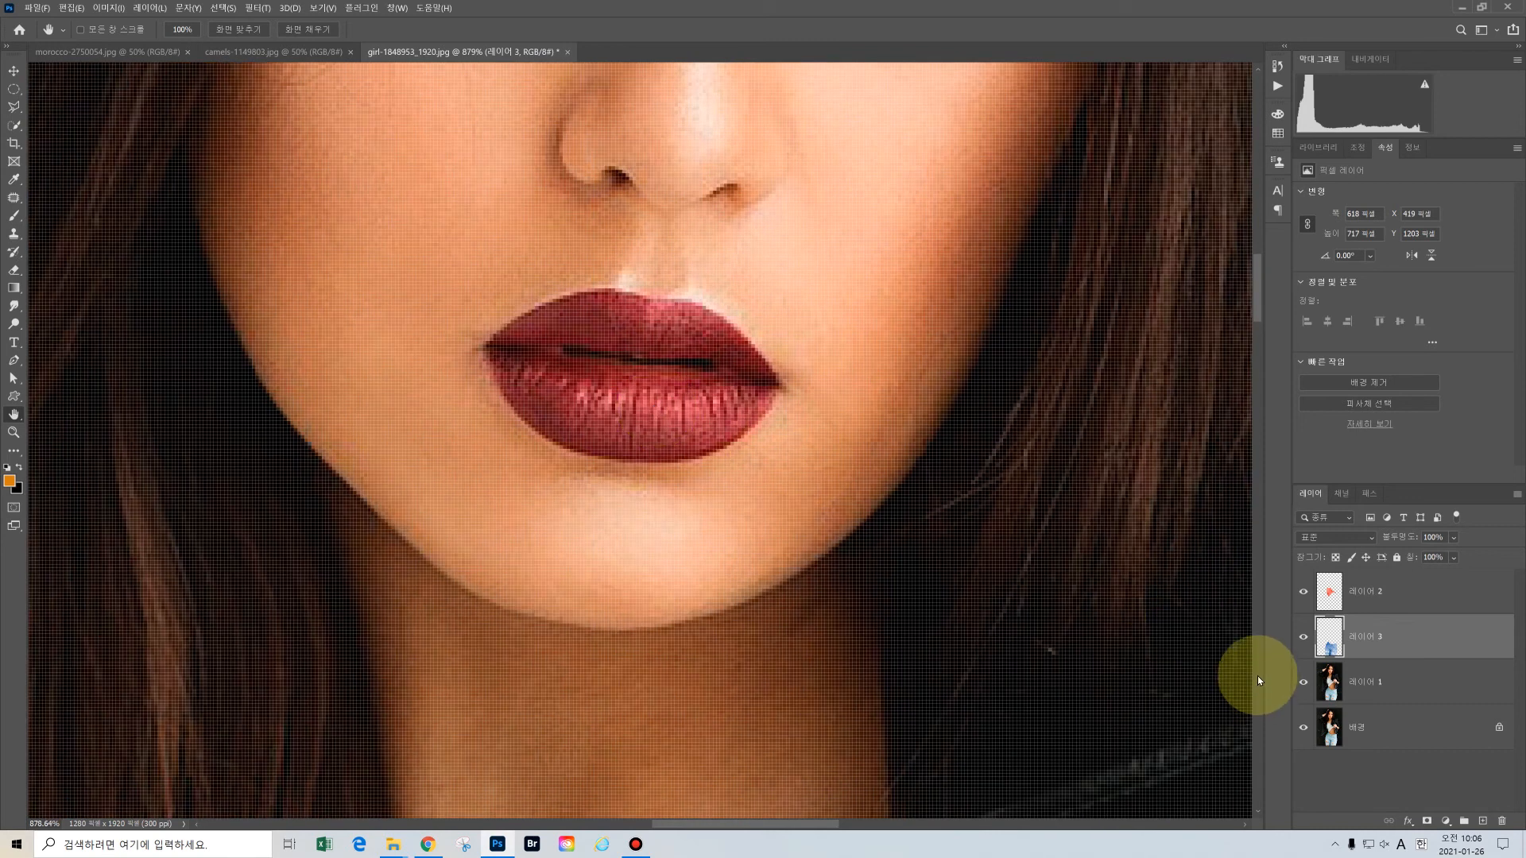
click(1384, 684)
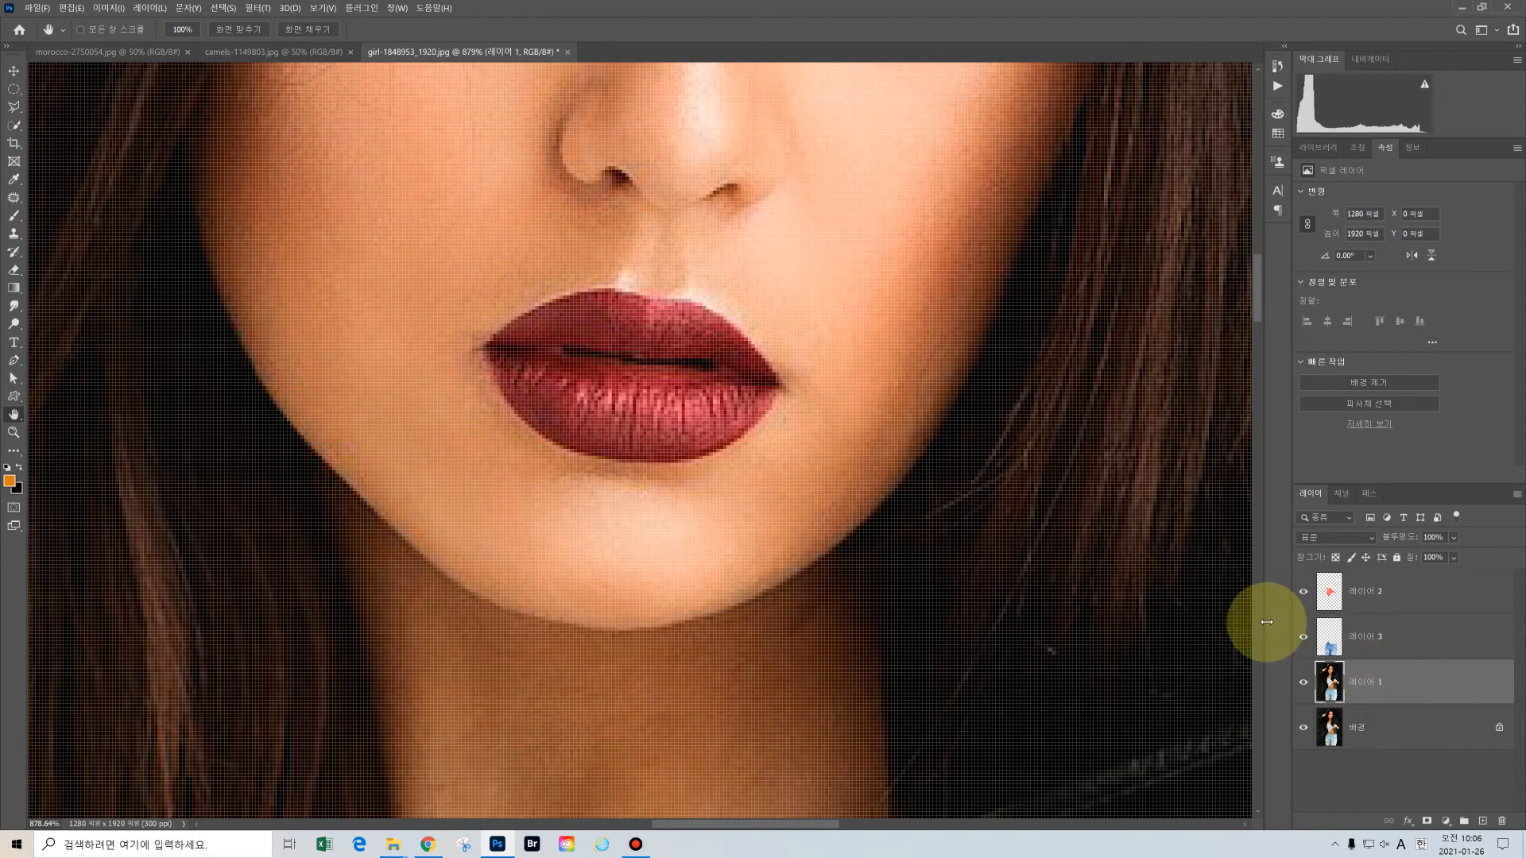
click(14, 127)
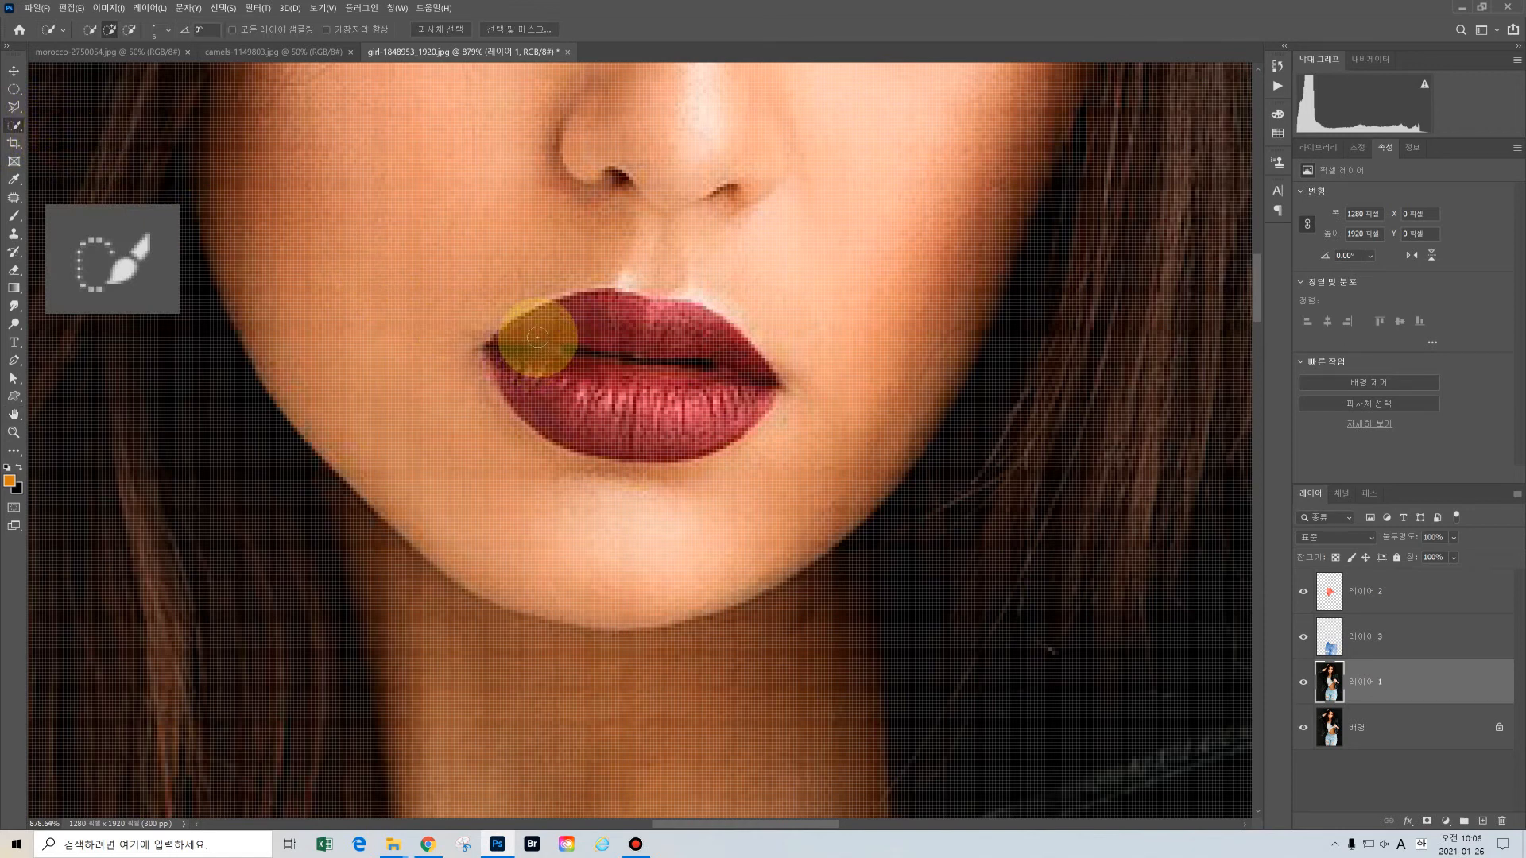
drag(563, 338, 691, 337)
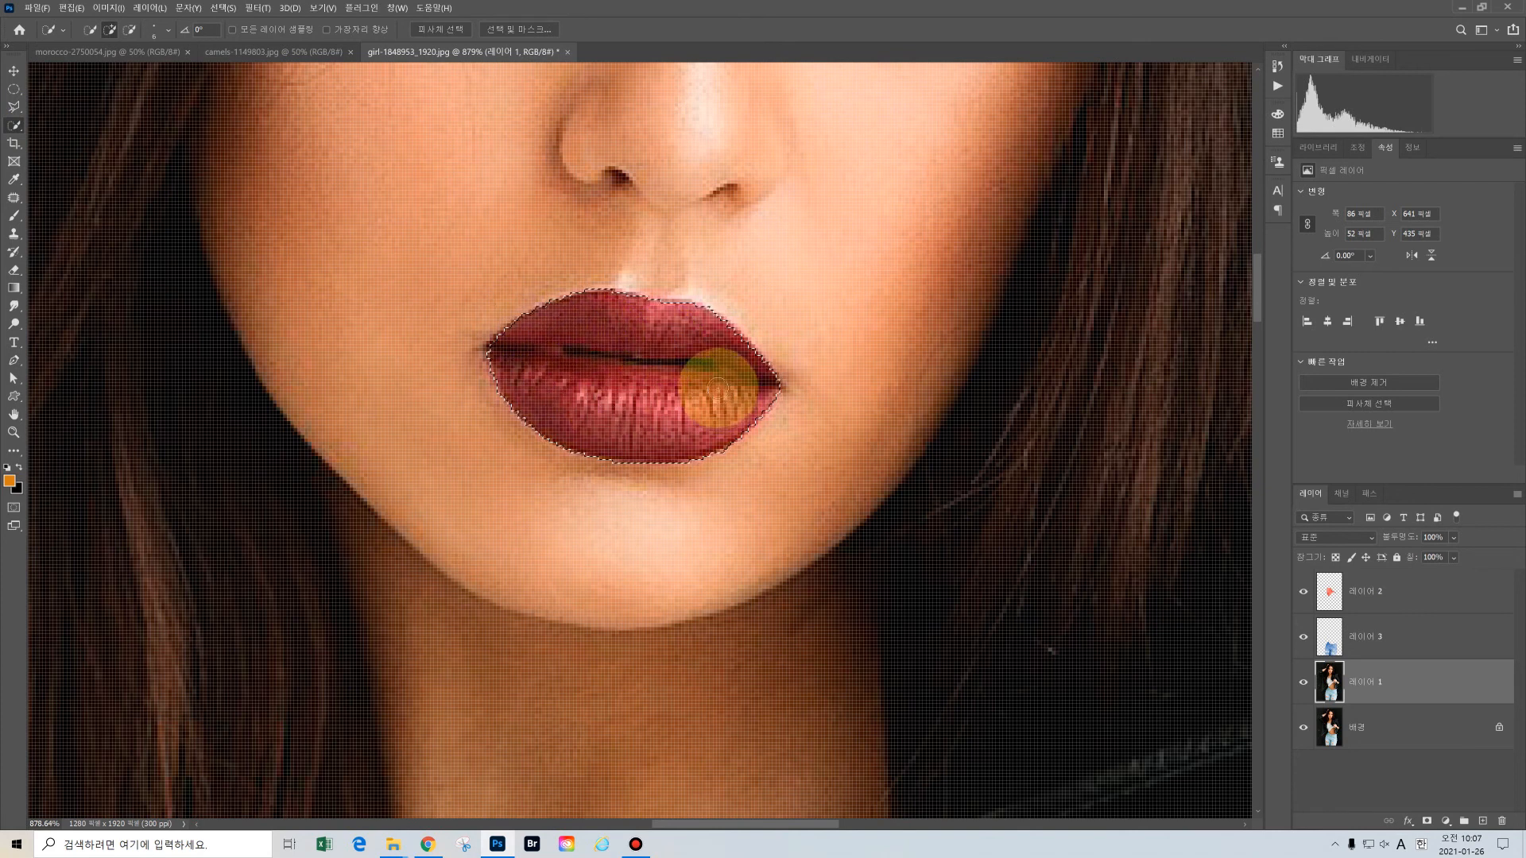
Colorize the selected lips with Hue/Saturation at hue 4, saturation 59 and lightness +6.
click(100, 10)
mouse_move(199, 39)
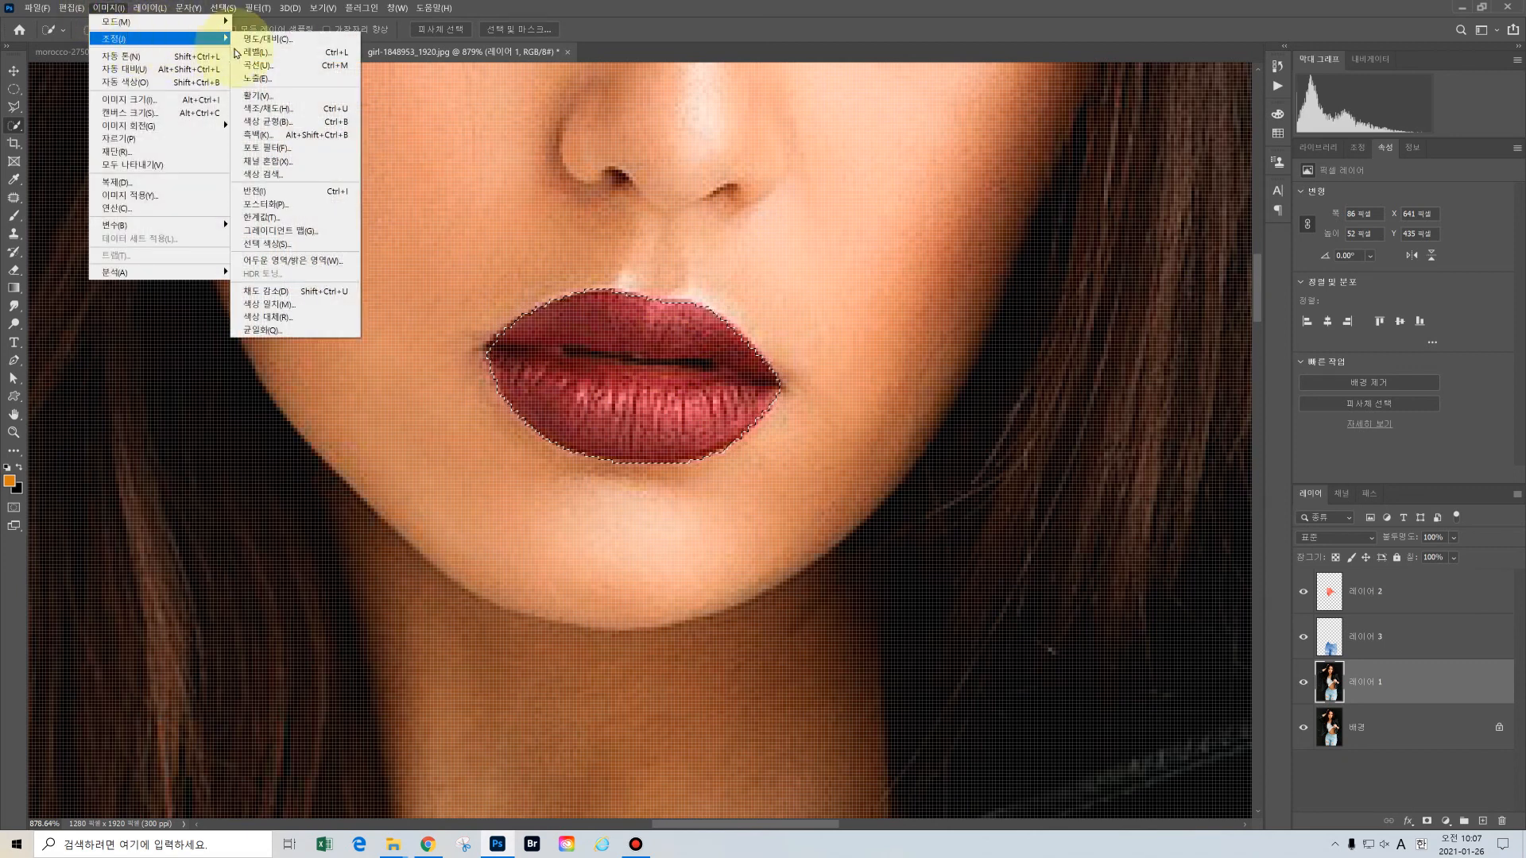
key(ctrl+u)
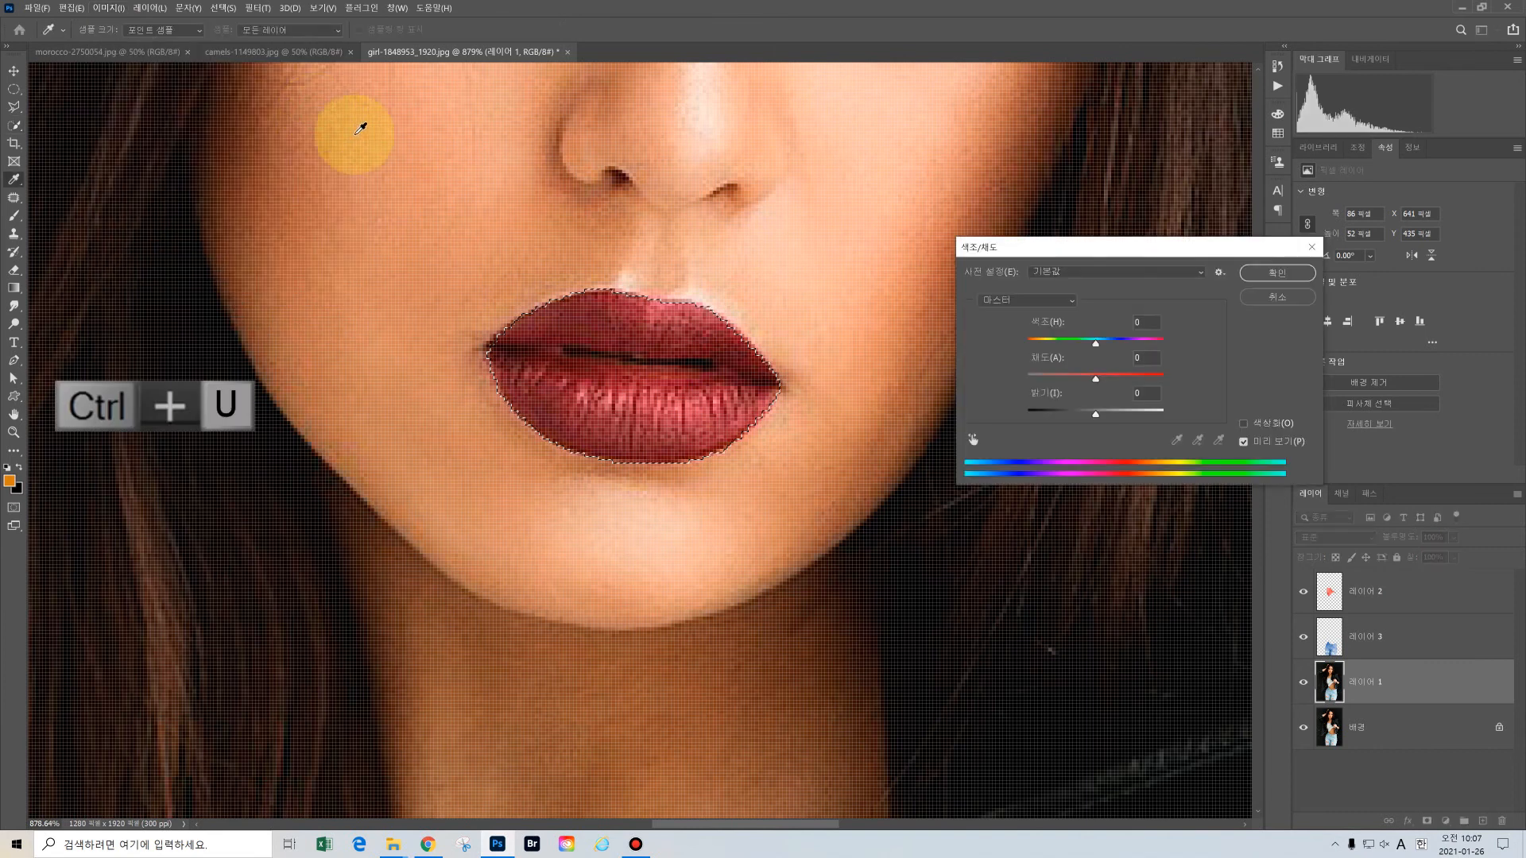
click(1244, 424)
drag(1041, 346, 1155, 346)
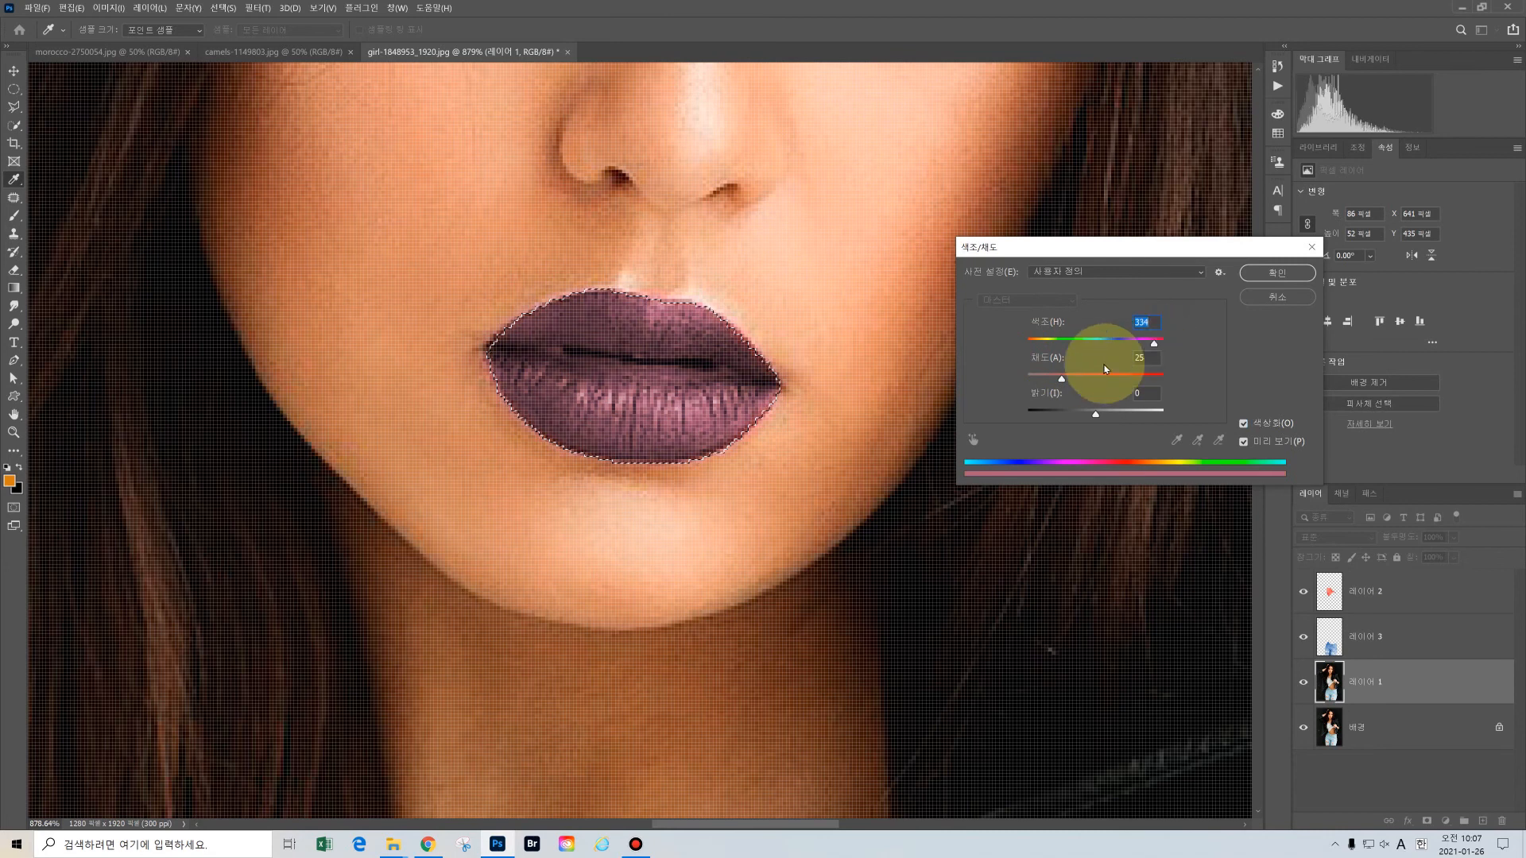
drag(1065, 380, 1110, 384)
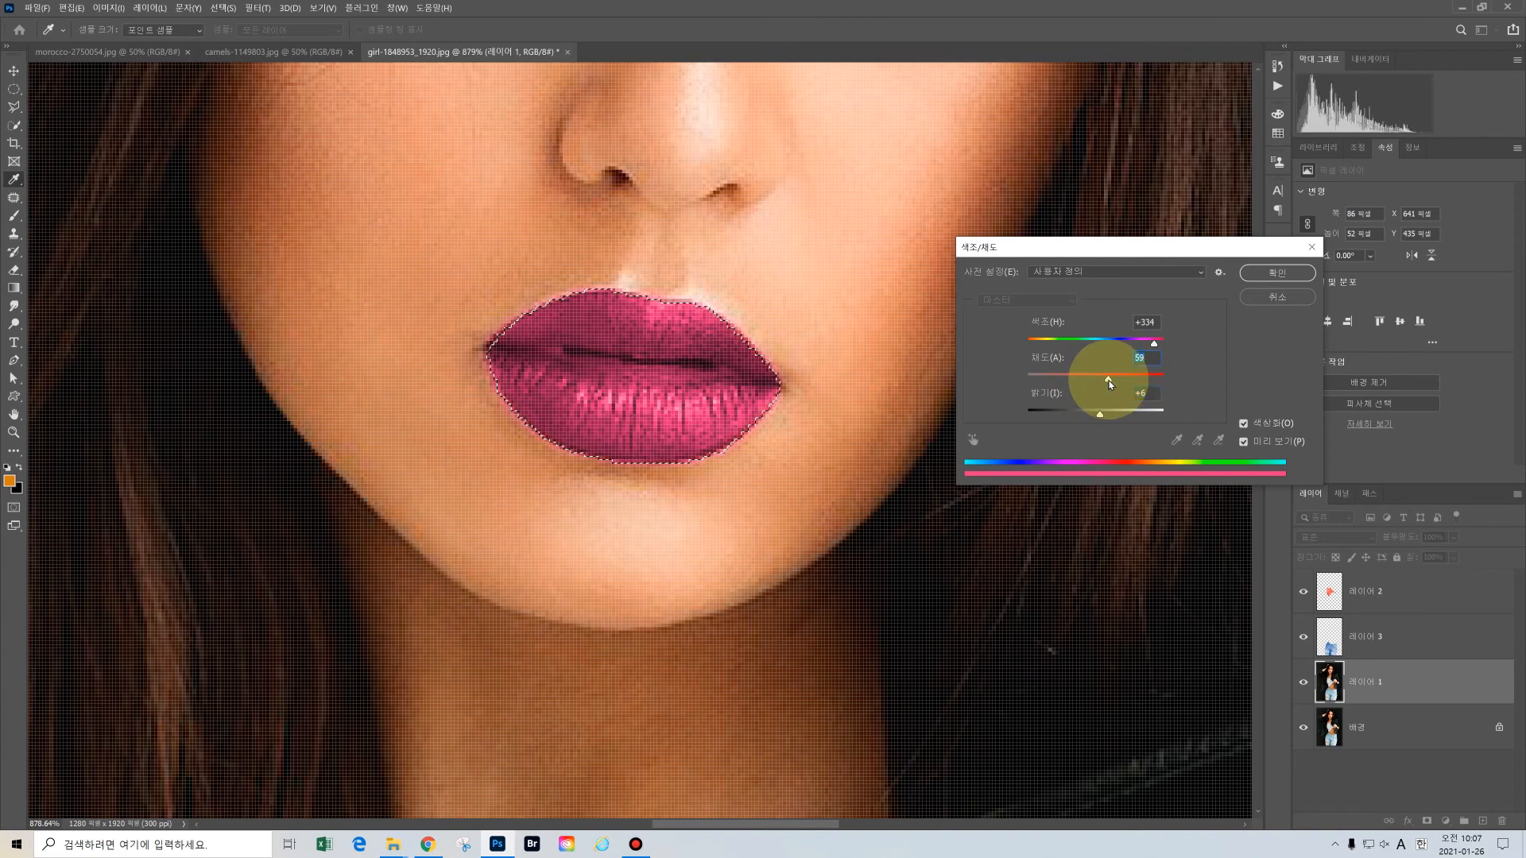
drag(1155, 346, 1029, 352)
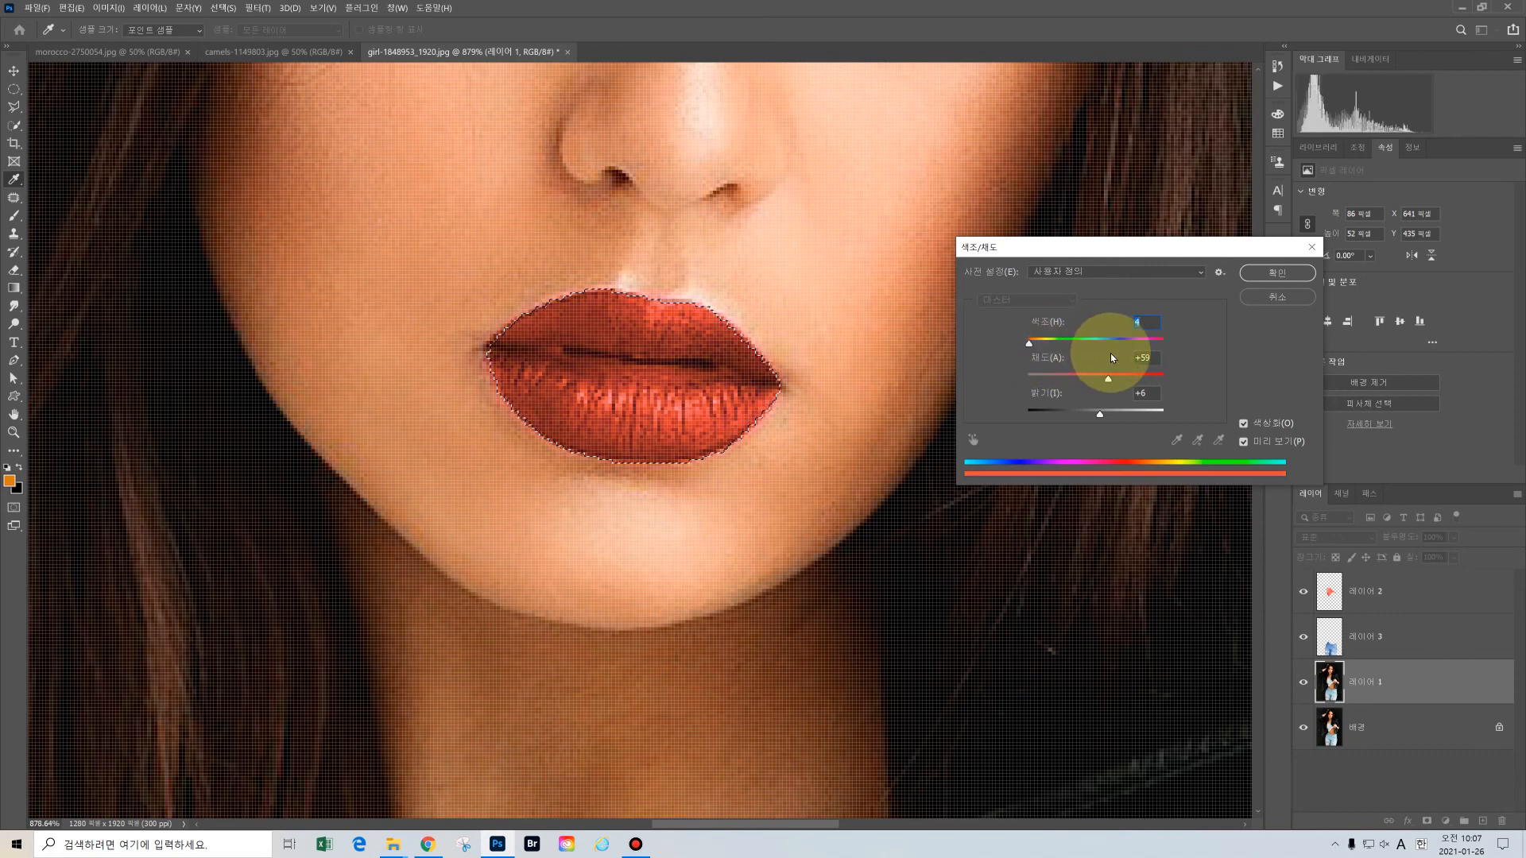
click(1289, 275)
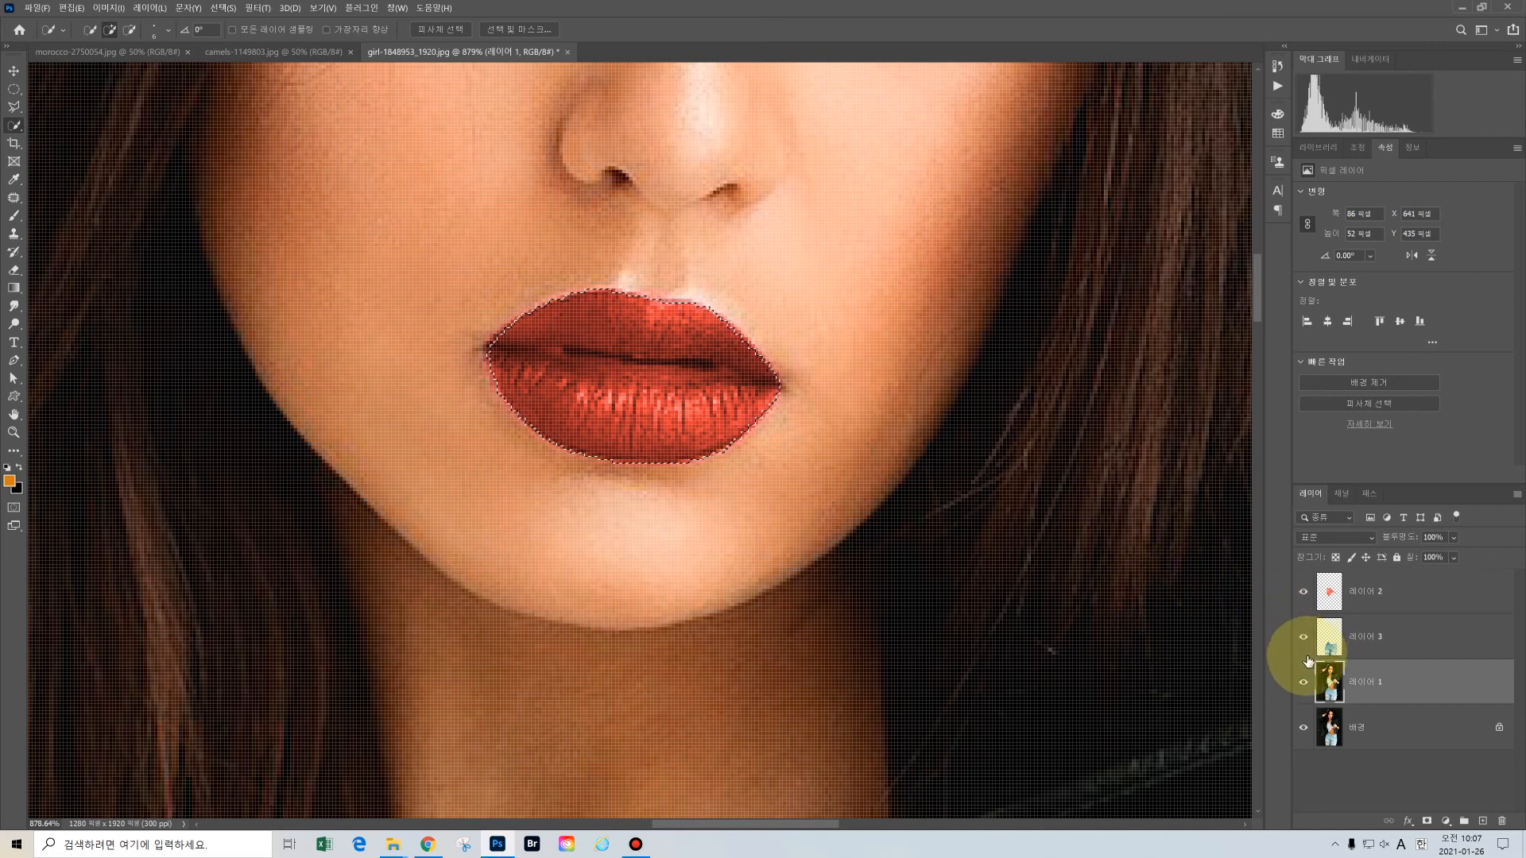
Compare the recoloured lips with the original by showing only the background layer, and show all layers again.
alt+click(1304, 728)
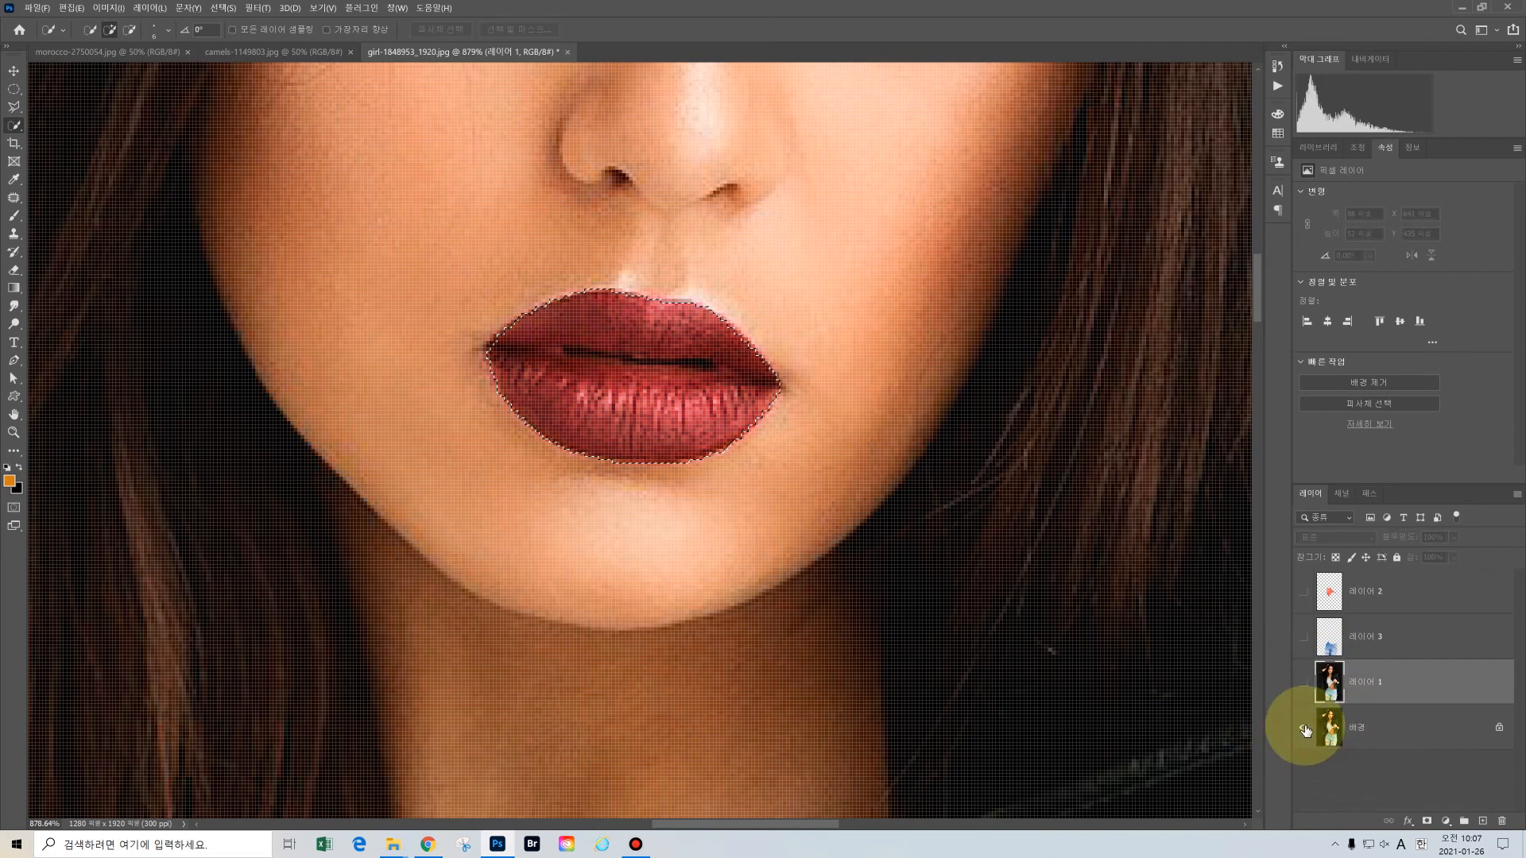
alt+click(1304, 728)
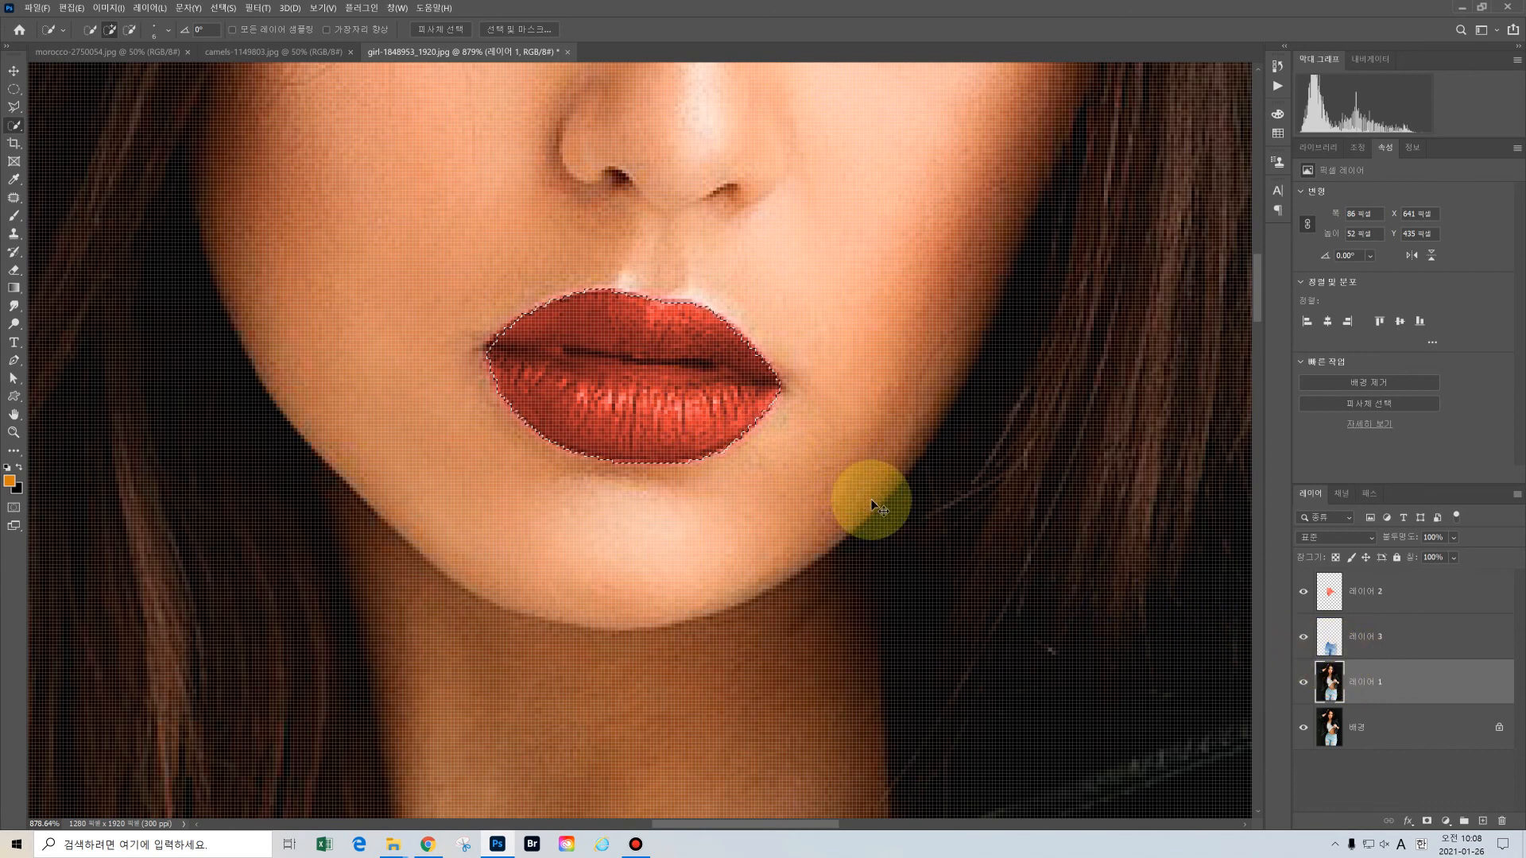
Deselect the lips and stamp all visible layers into a new merged layer above Layer 2 (레이어 2).
key(ctrl+d)
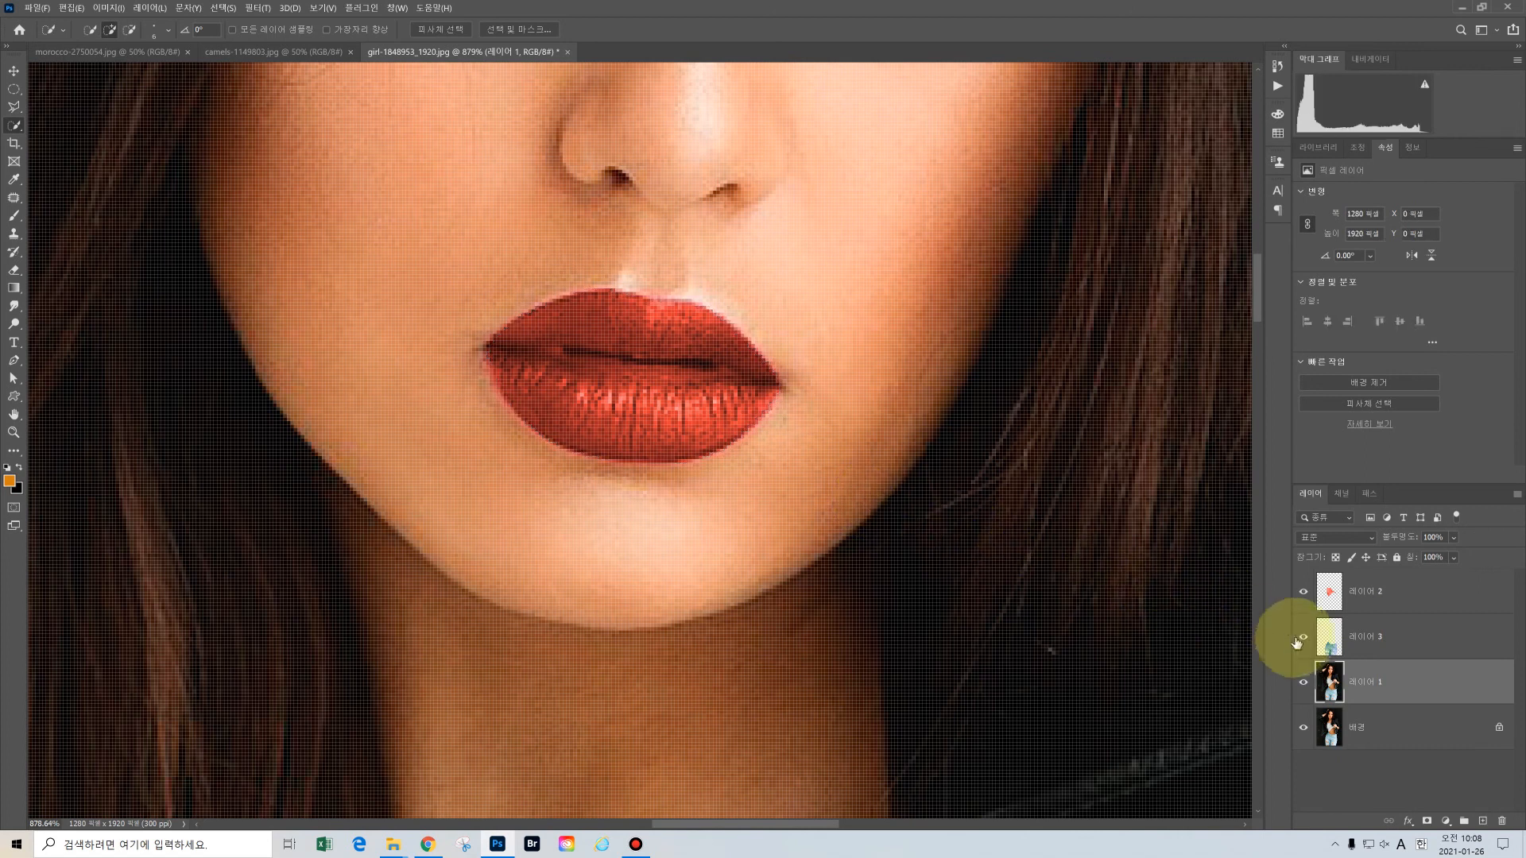
double_click(14, 414)
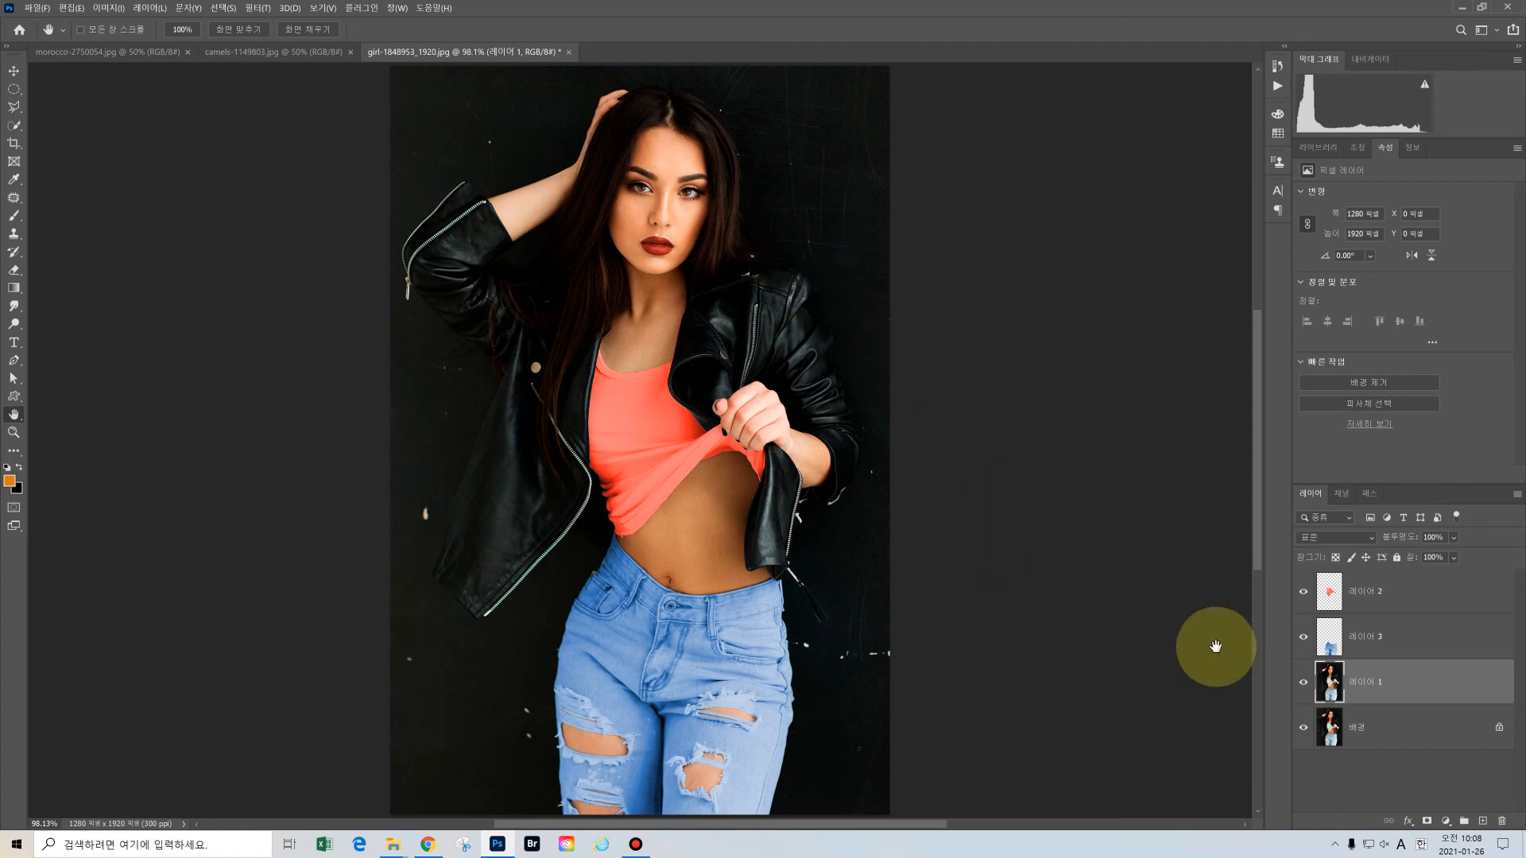
click(1421, 597)
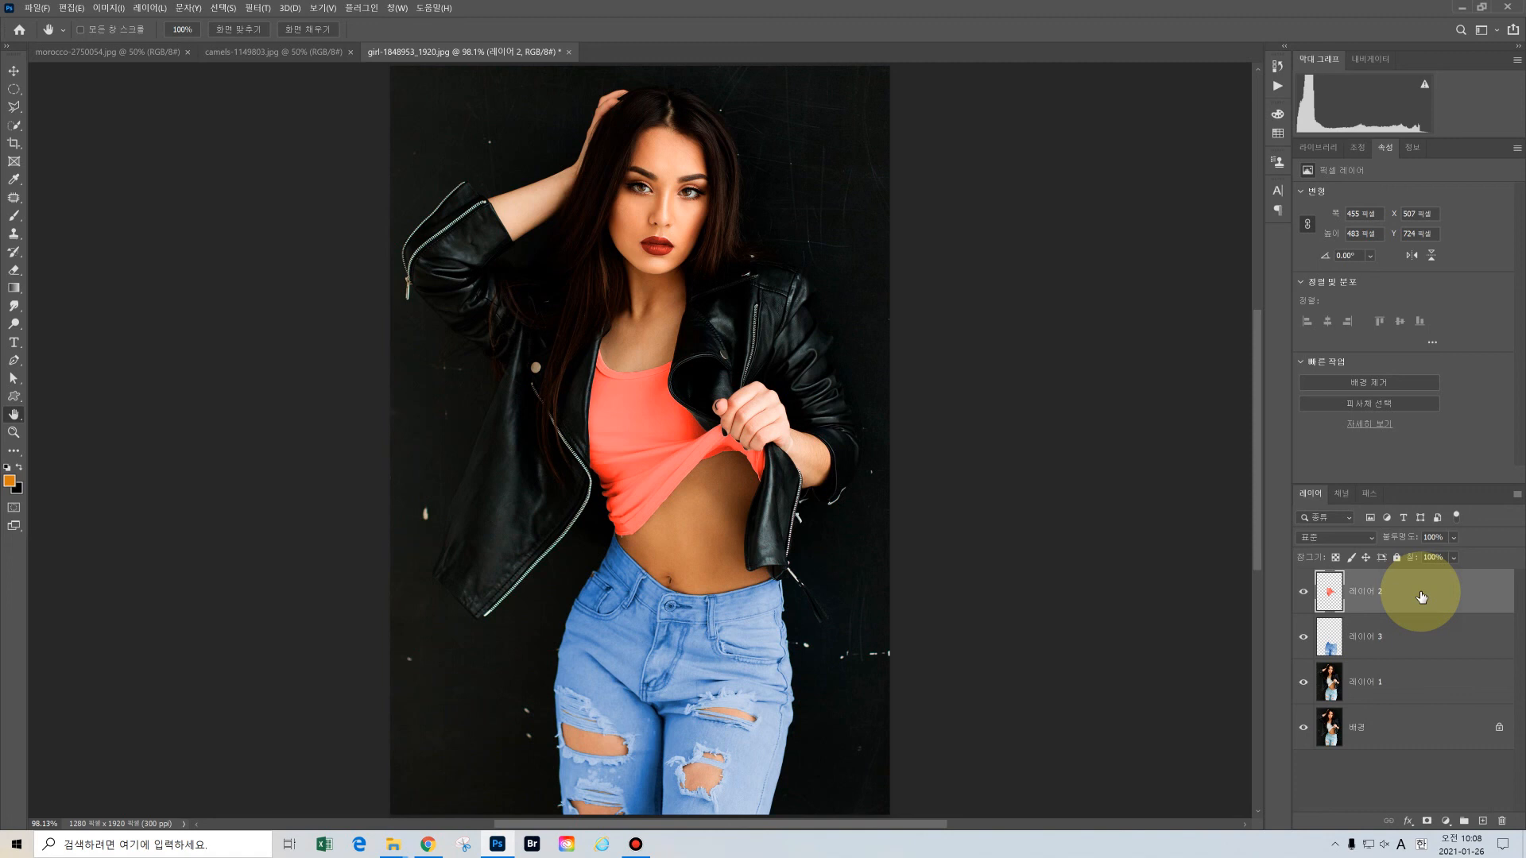
key(ctrl+shift+alt+e)
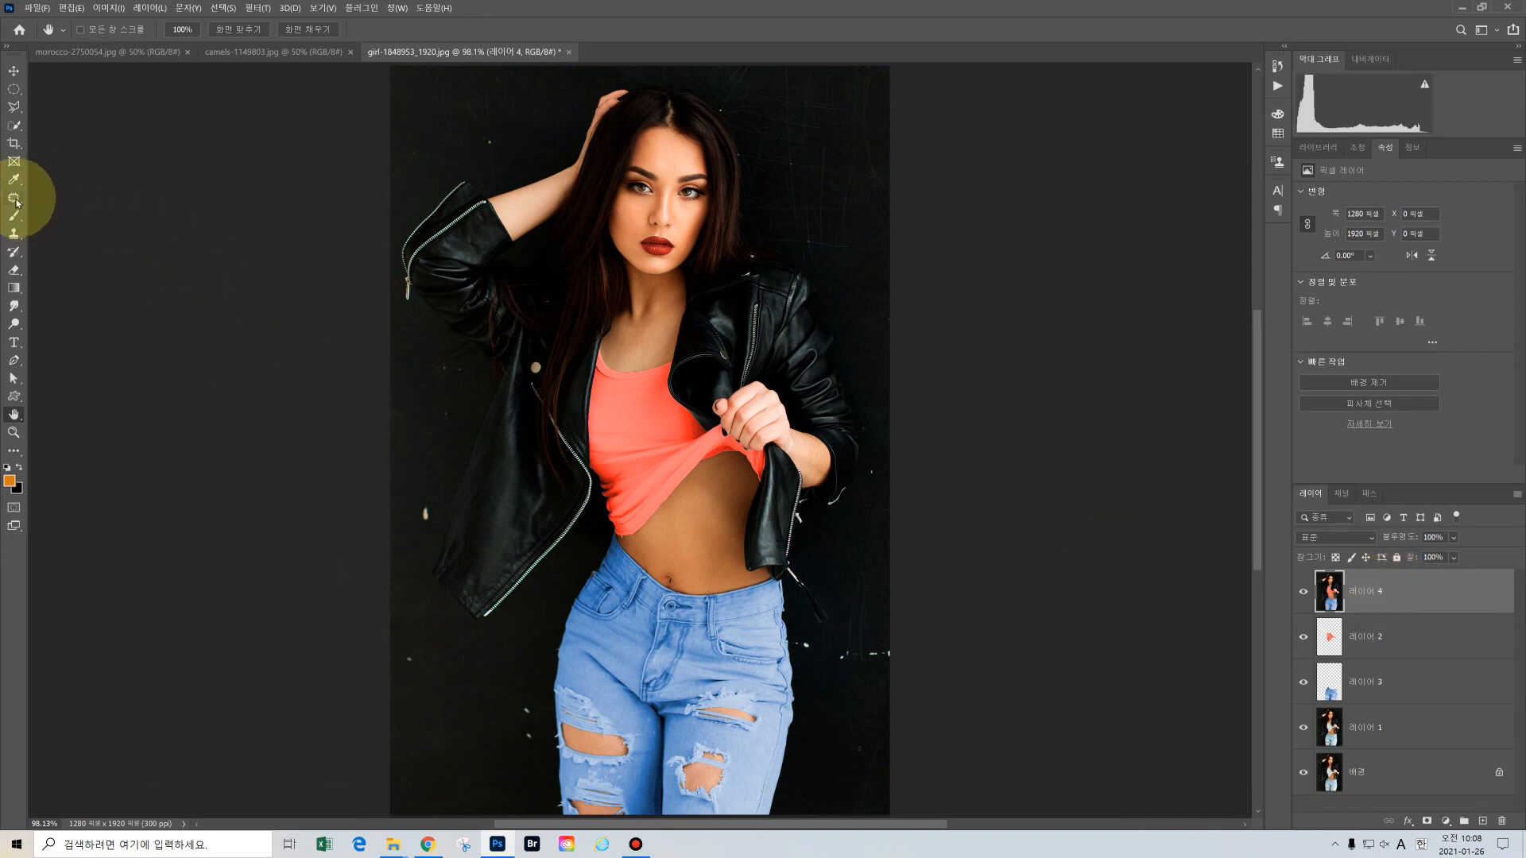
Remove the specks from the dark wall around the woman's raised arm, head and shoulder with the Spot Healing Brush.
drag(16, 201, 68, 203)
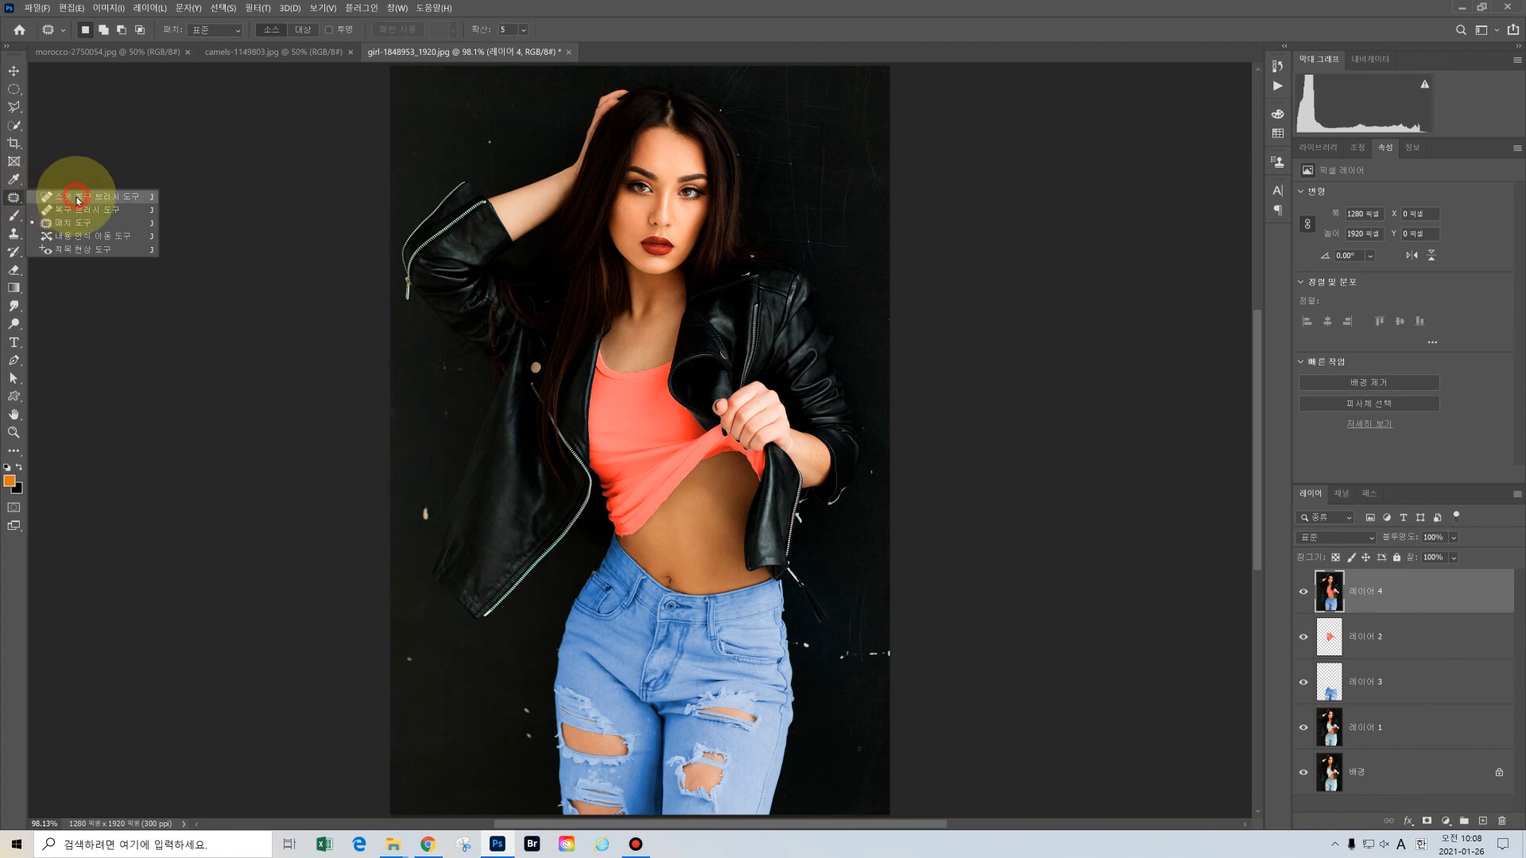
click(77, 199)
scroll(389, 184, up, 5)
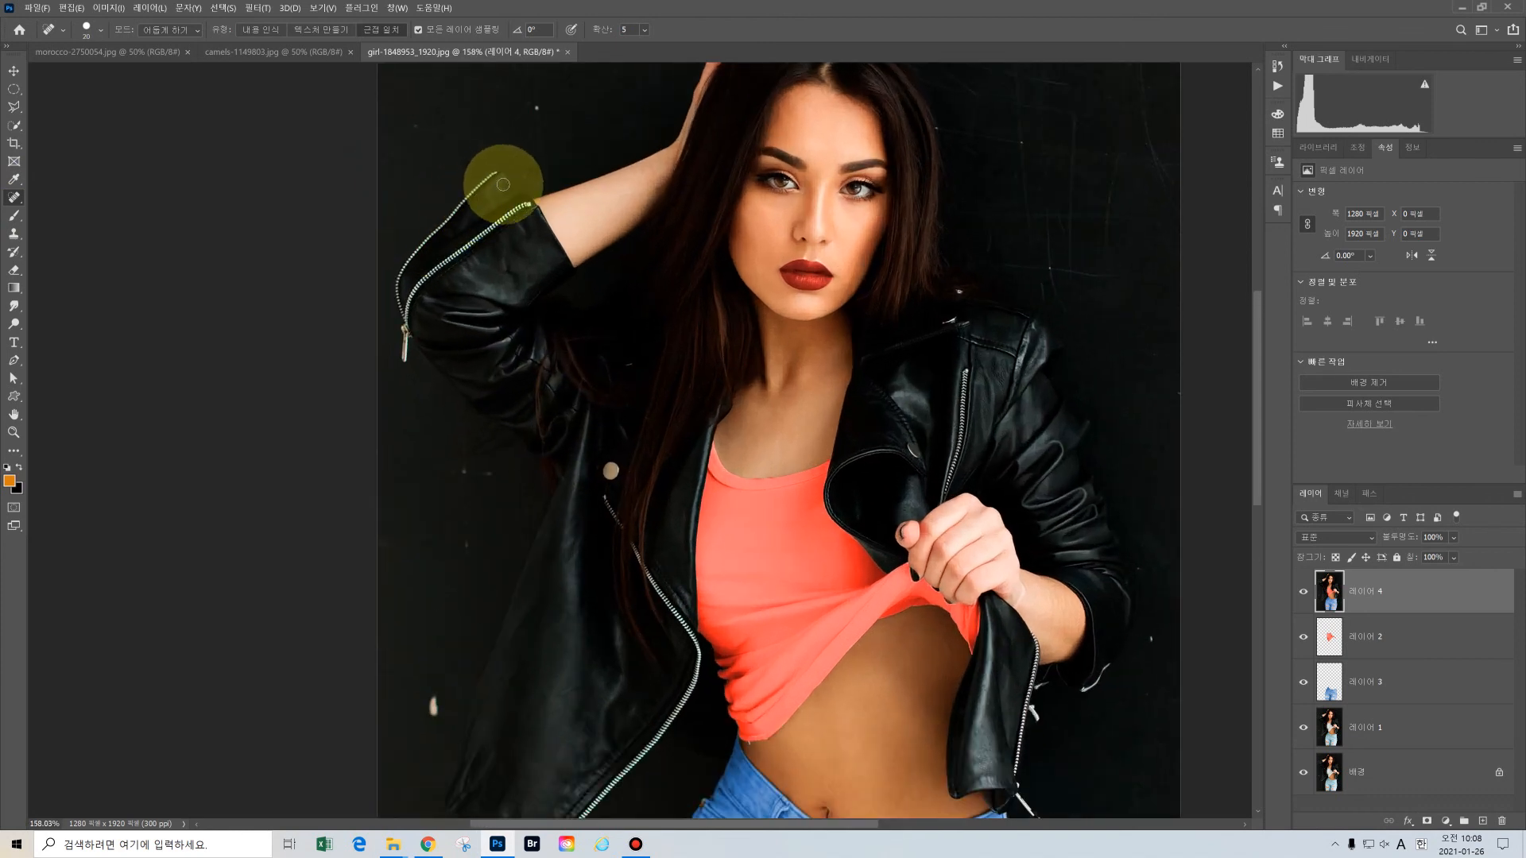
scroll(513, 190, up, 2)
click(549, 169)
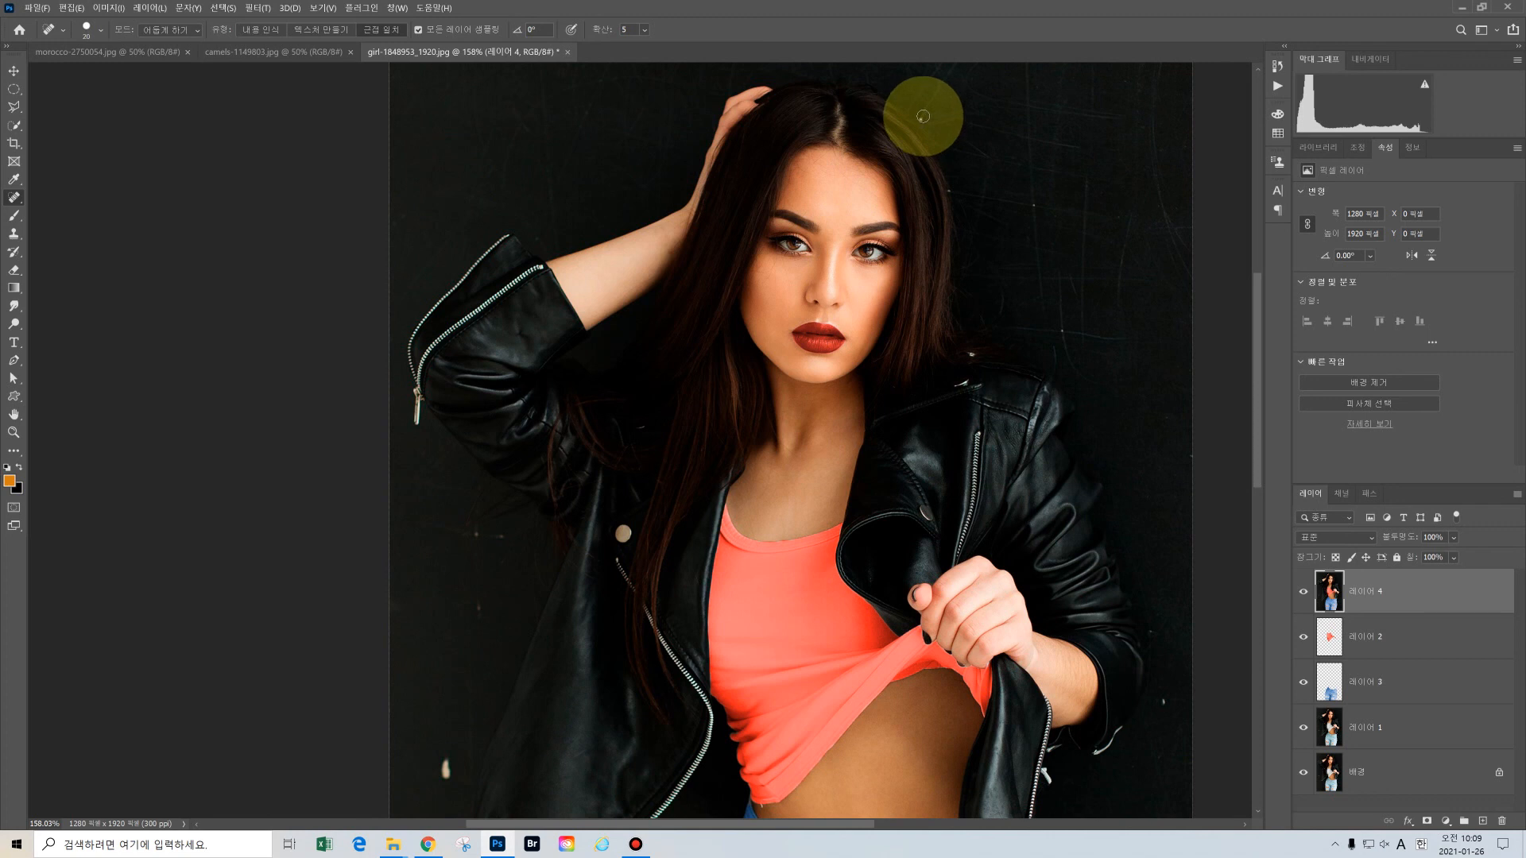
click(923, 117)
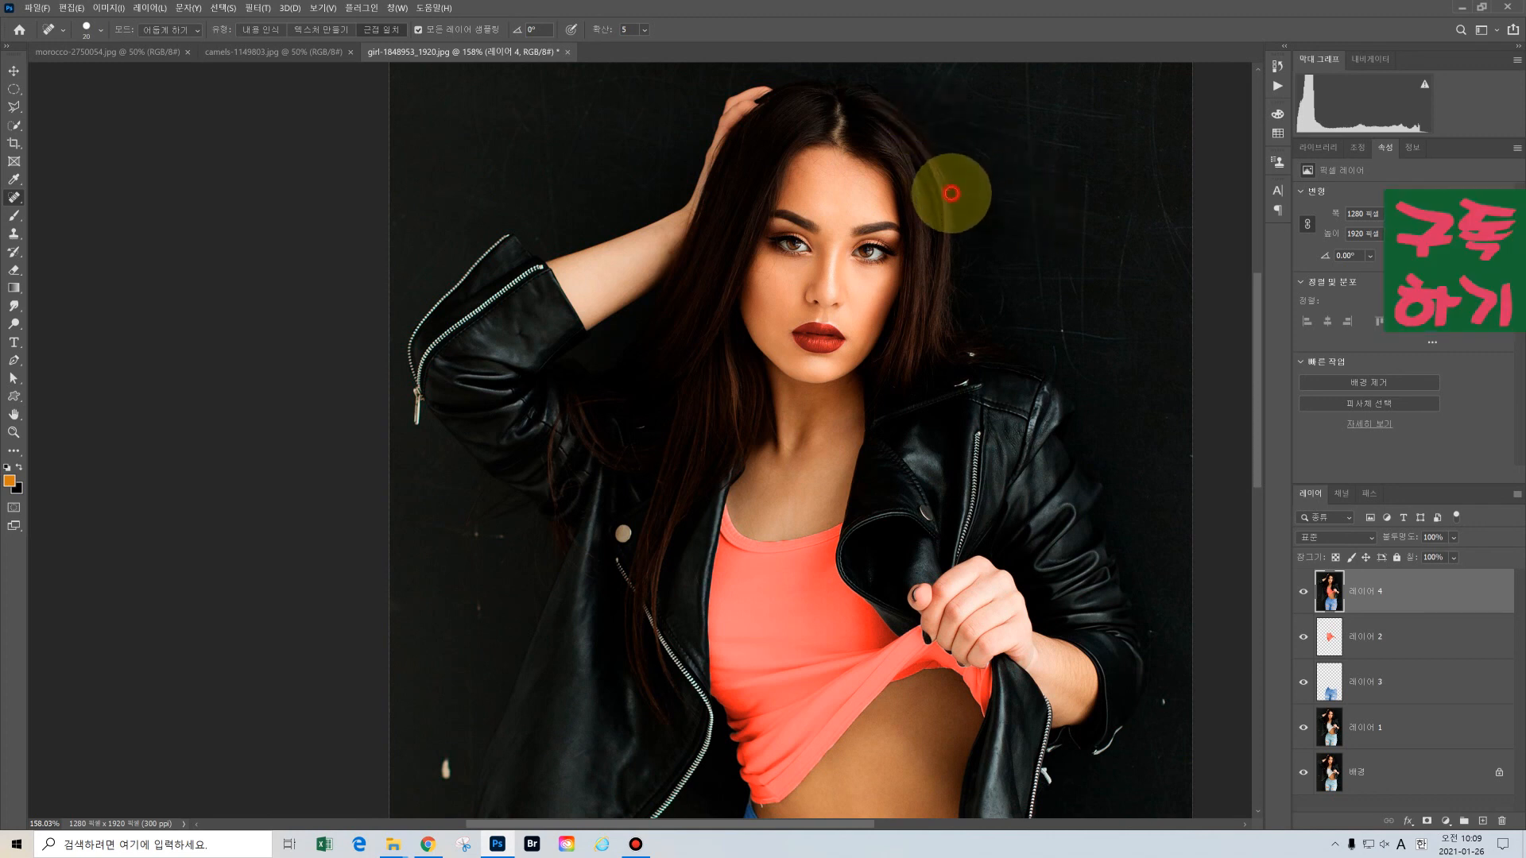
click(1060, 330)
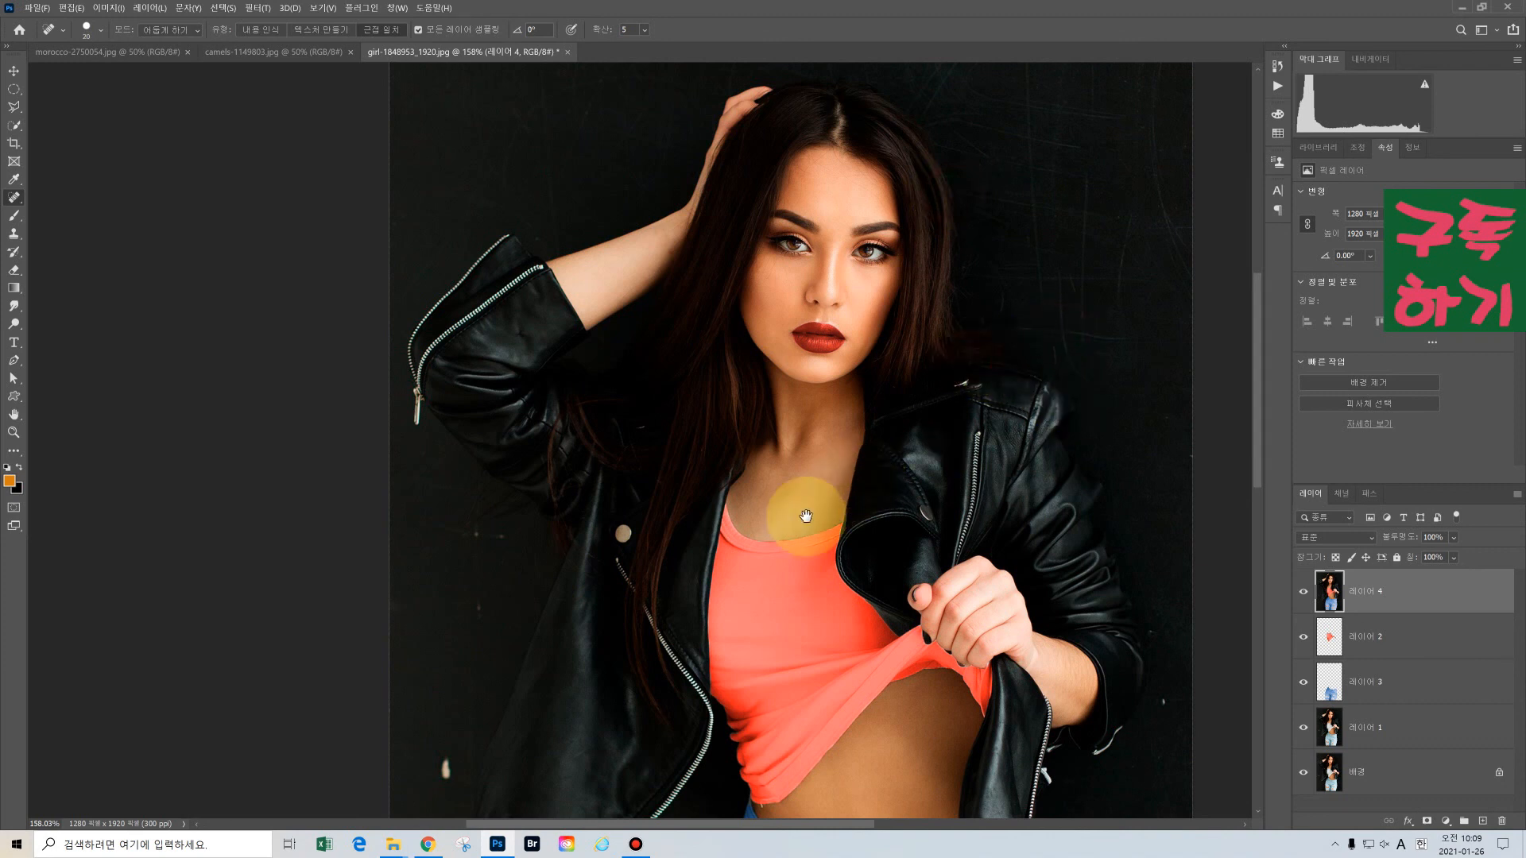
Heal the white specks on the wall beside the open jacket front and the ripped jeans, on the side of her raised arm.
drag(804, 501, 892, 317)
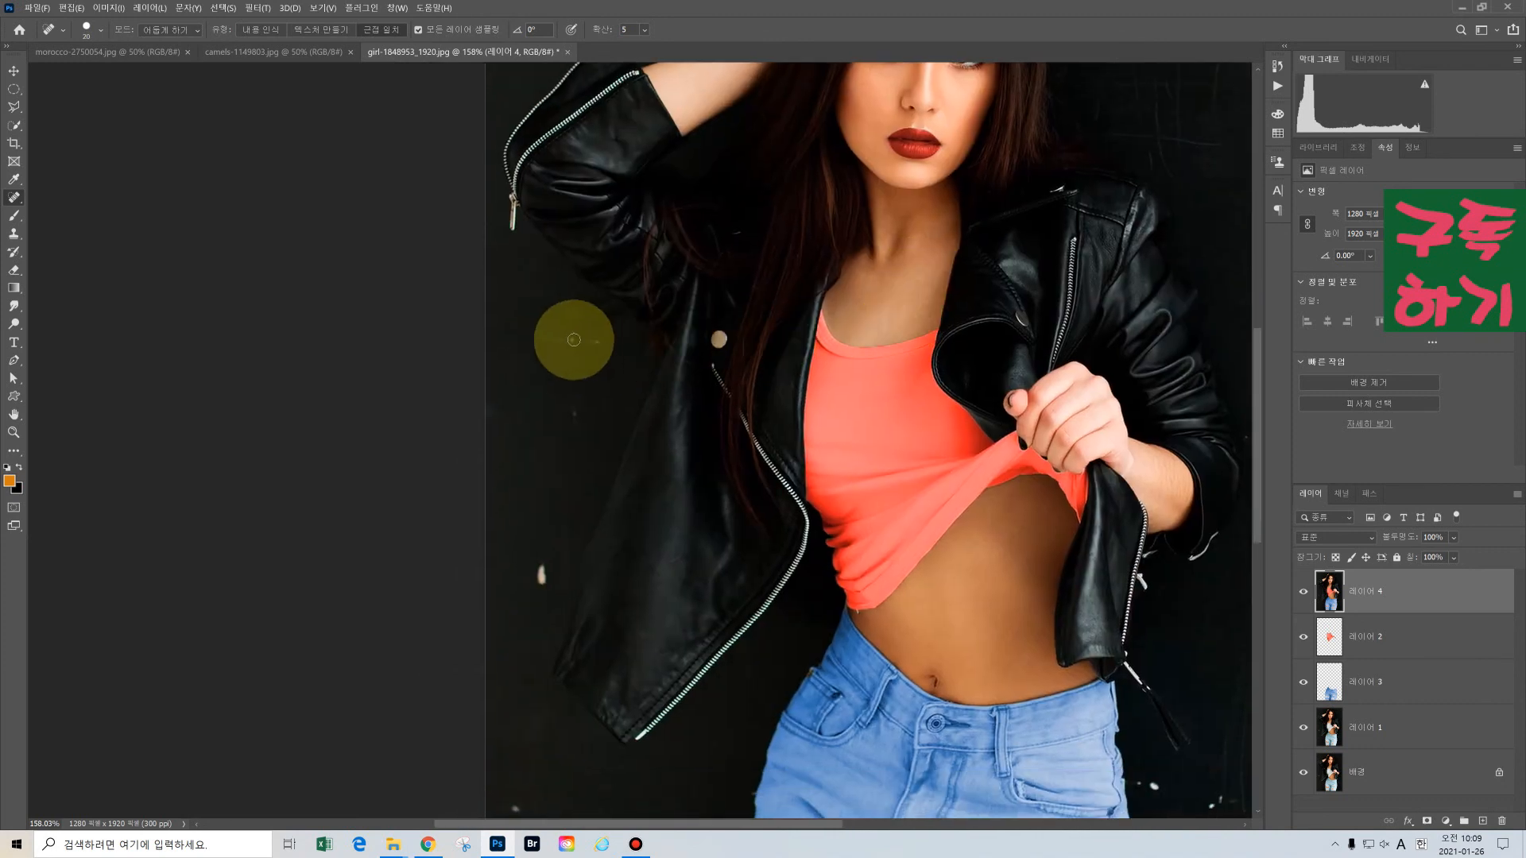
click(597, 342)
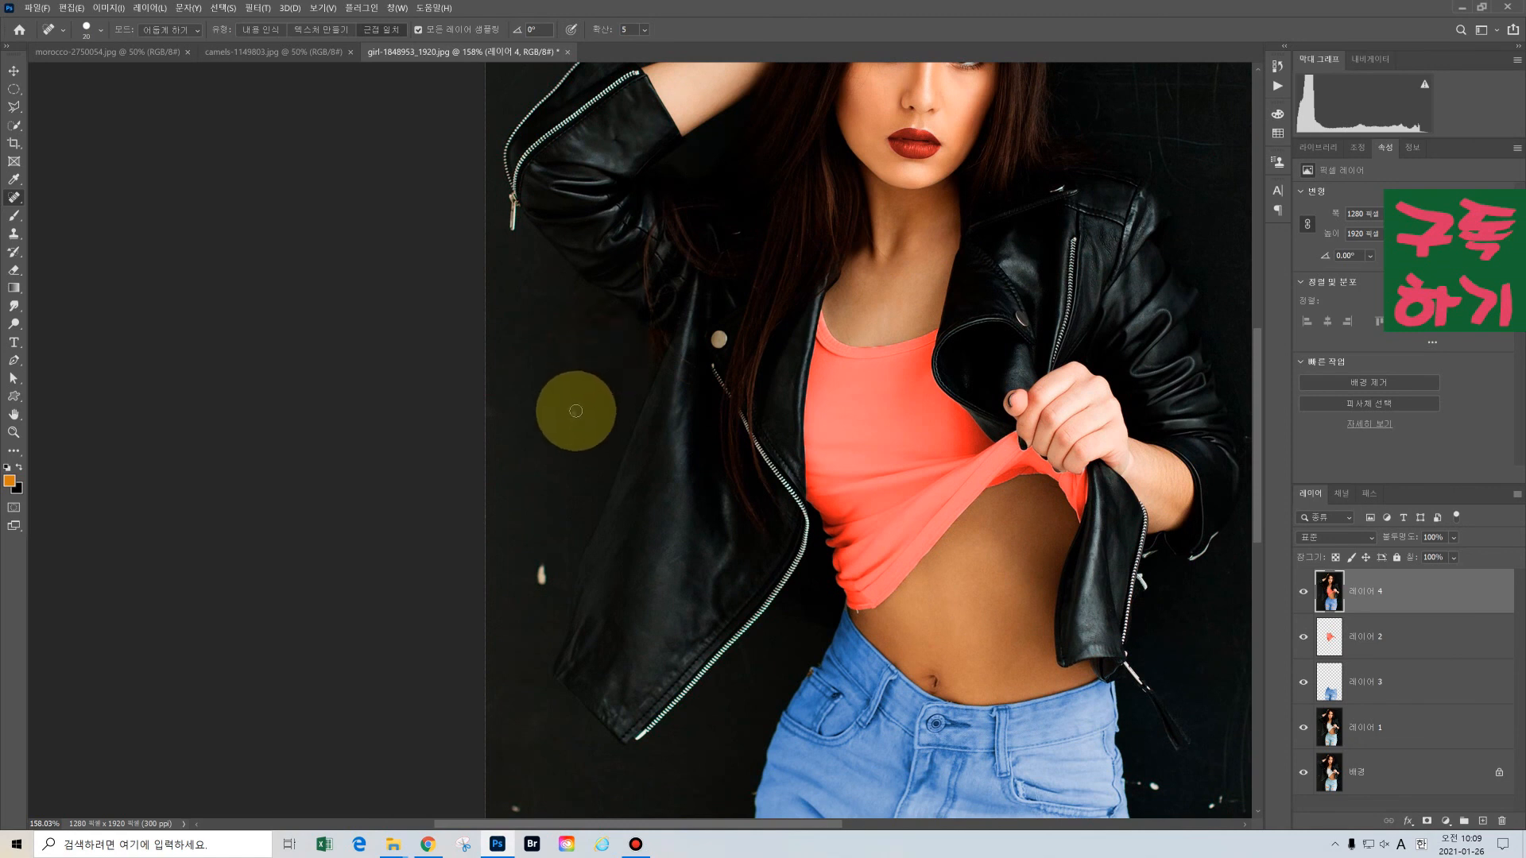
drag(687, 485, 756, 343)
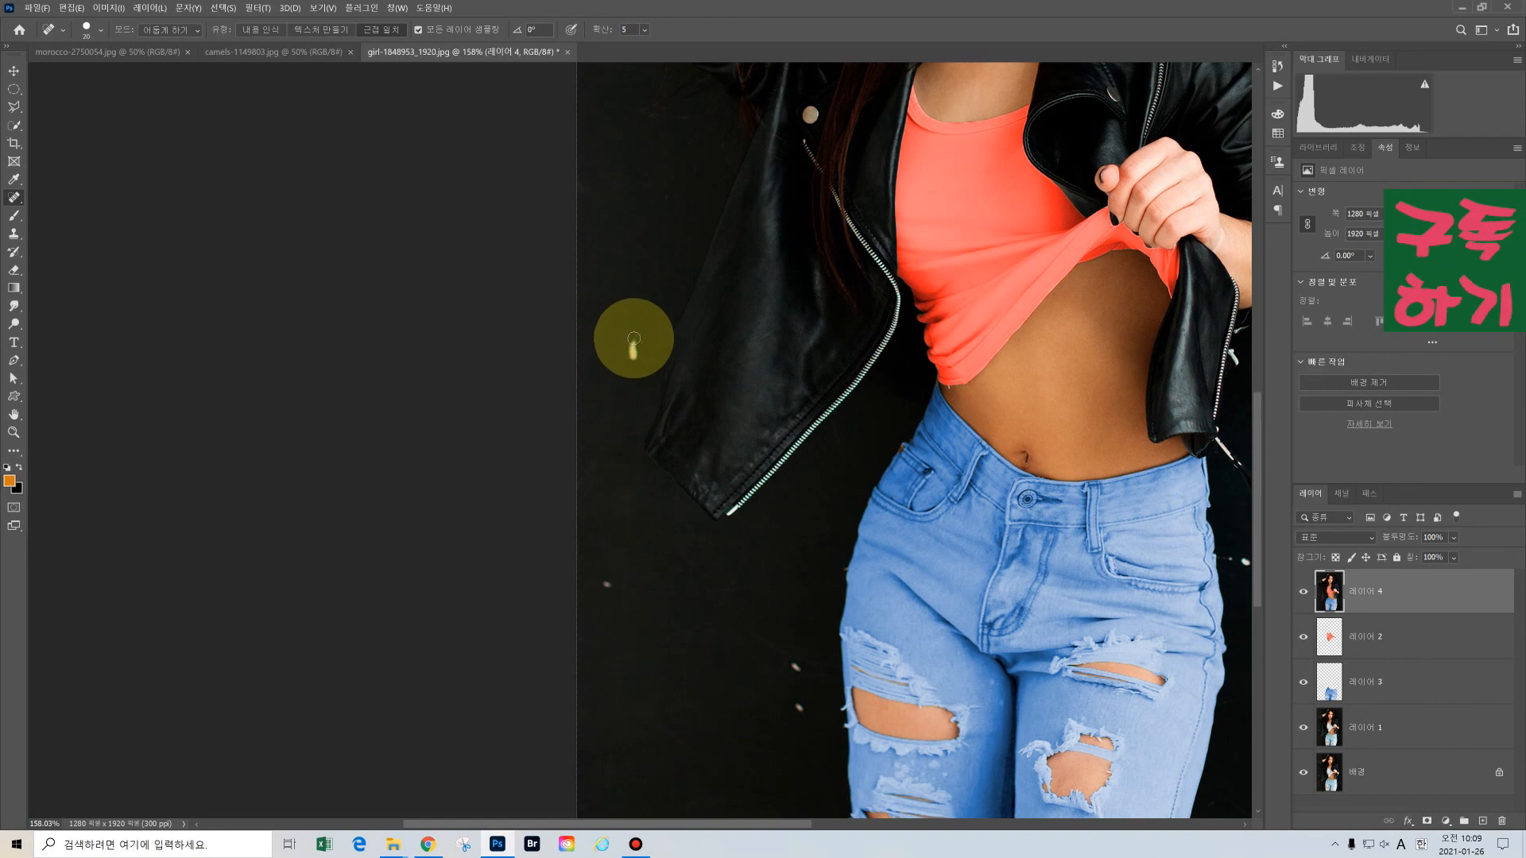
drag(631, 345, 632, 355)
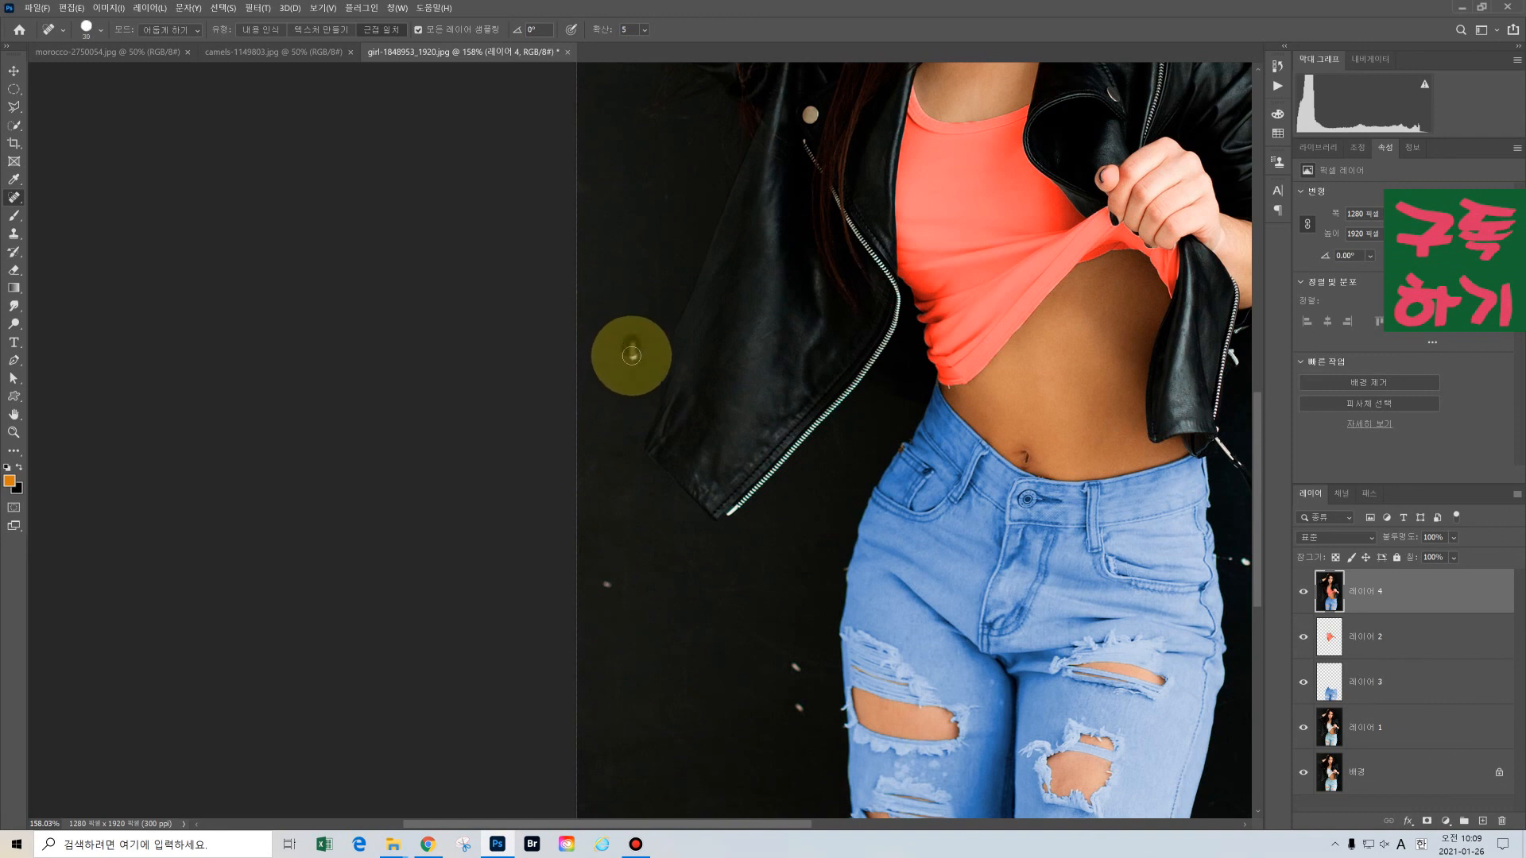
click(605, 586)
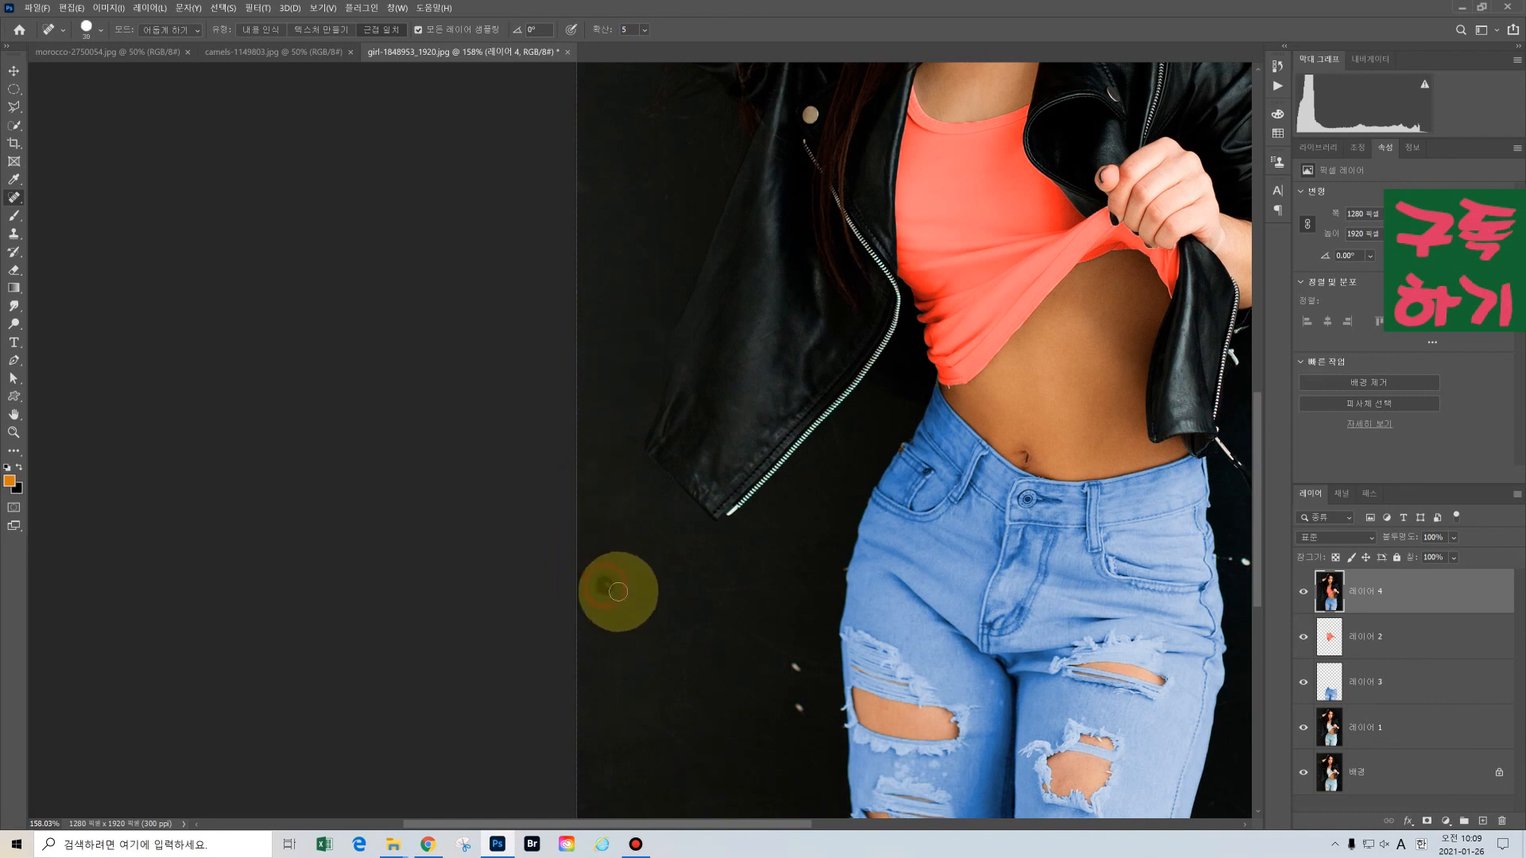
click(795, 668)
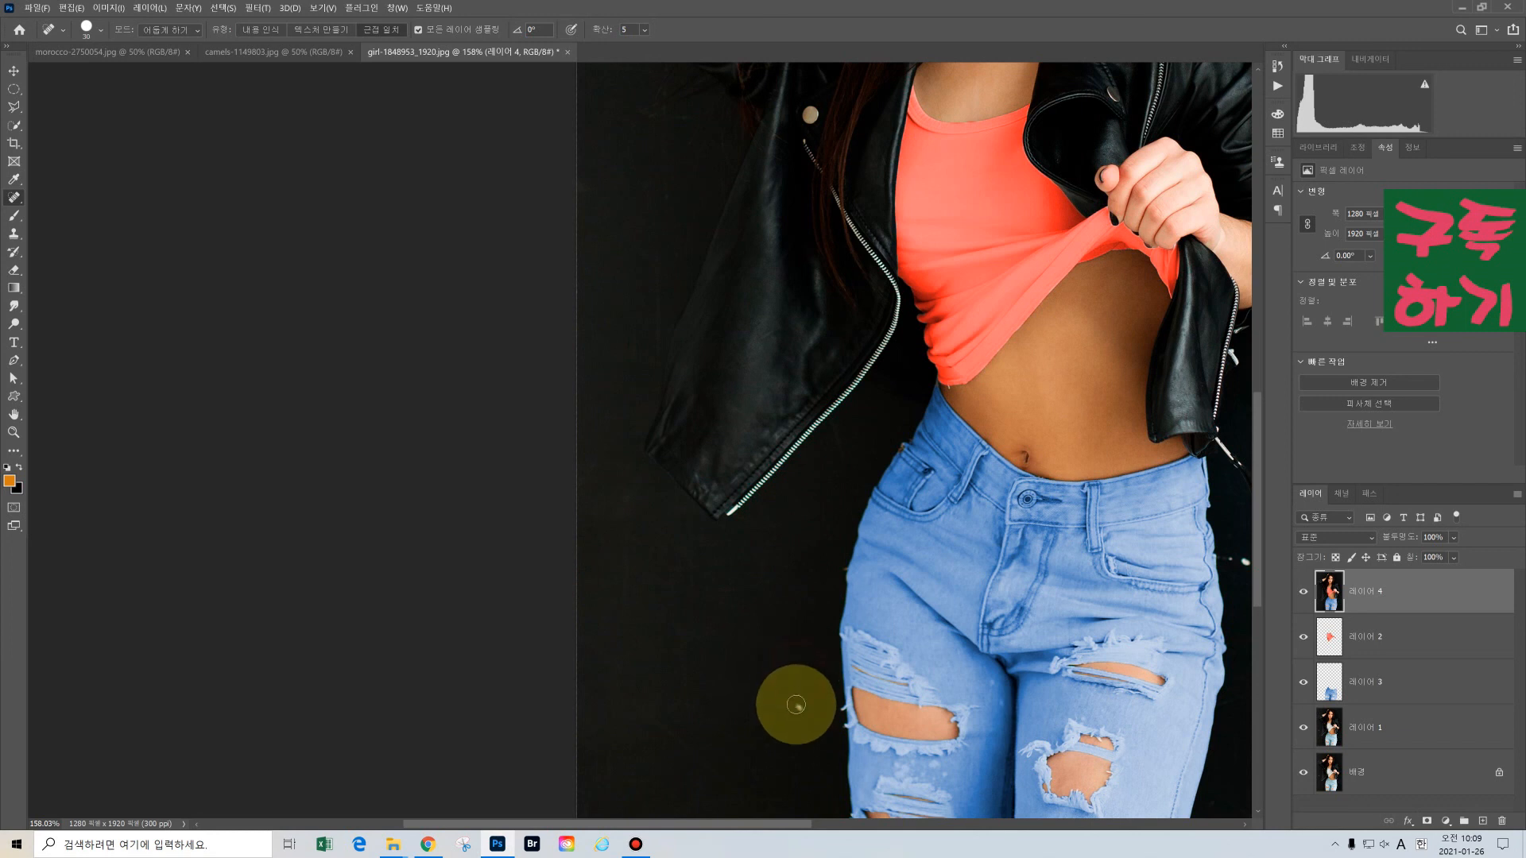
click(798, 711)
Heal the white marks on the wall beside the jeans, below the hand holding up the tank top.
mouse_move(787, 657)
mouse_down()
mouse_move(742, 402)
mouse_move(522, 464)
mouse_up()
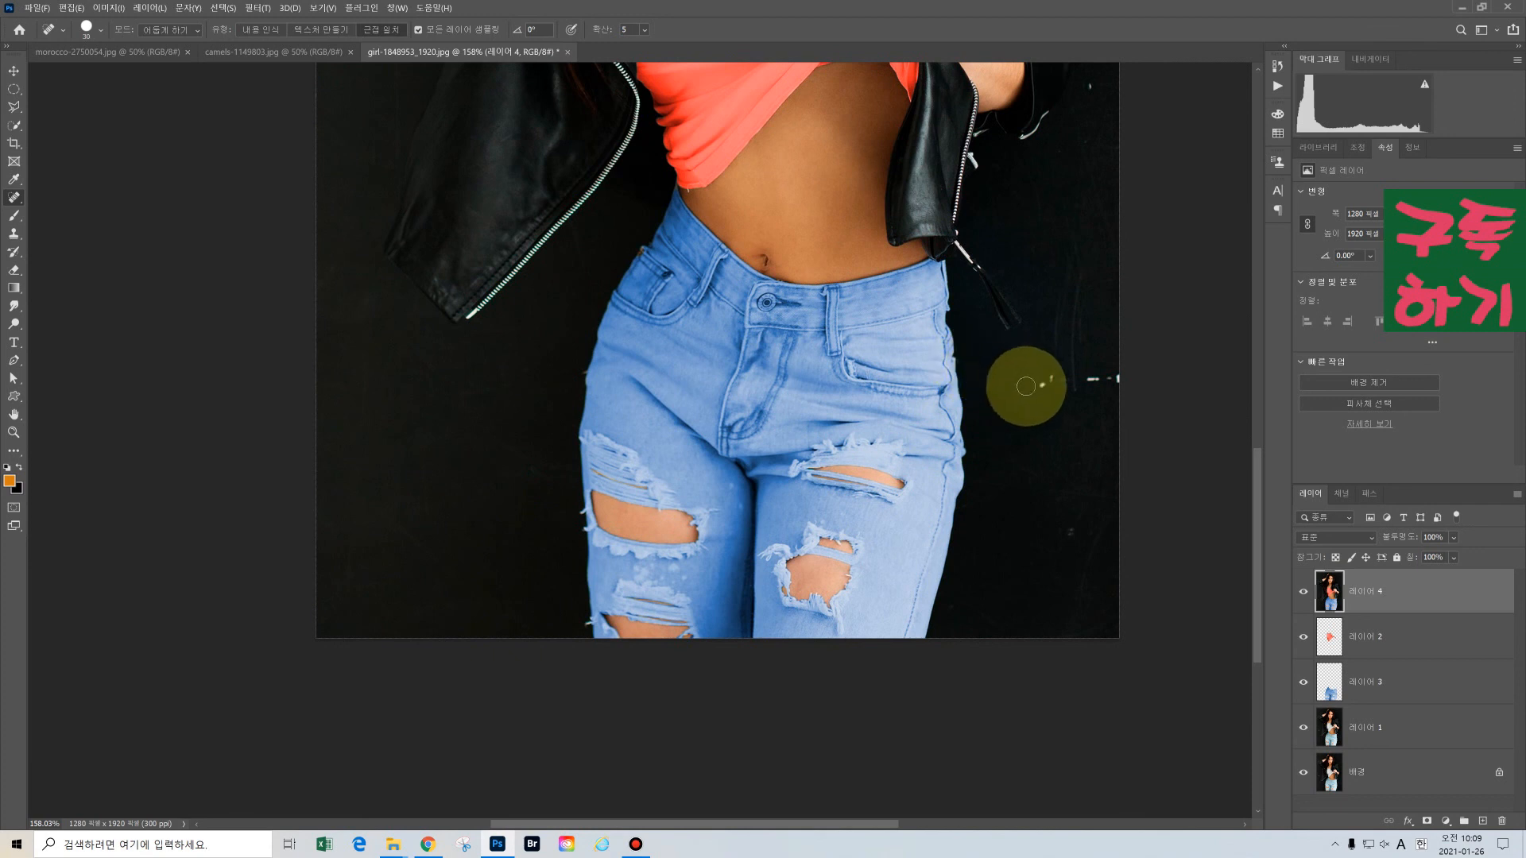
drag(1053, 380, 1100, 381)
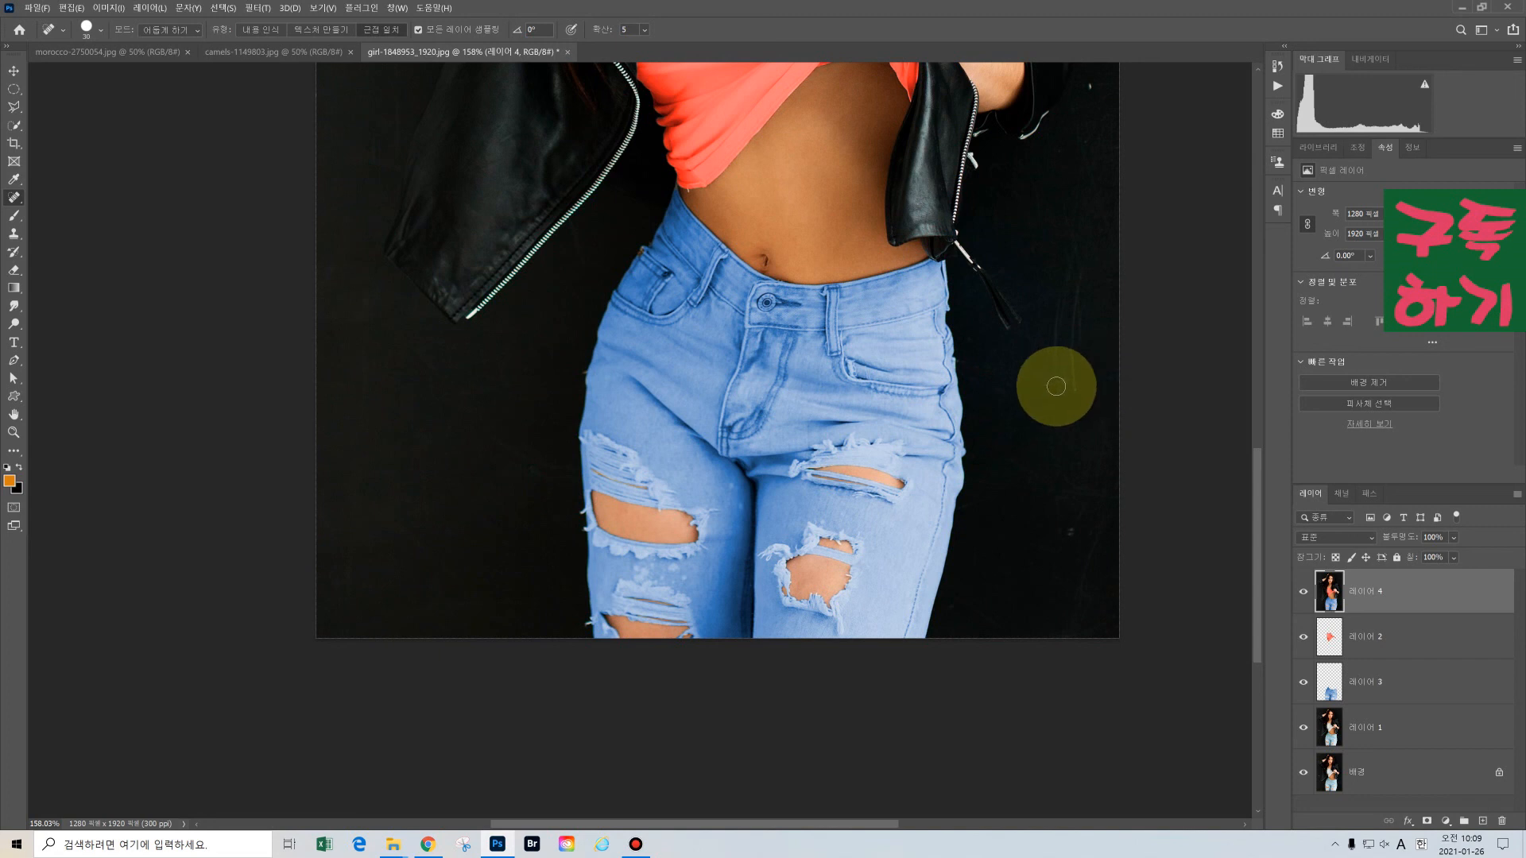
click(1070, 532)
drag(1091, 306, 1059, 487)
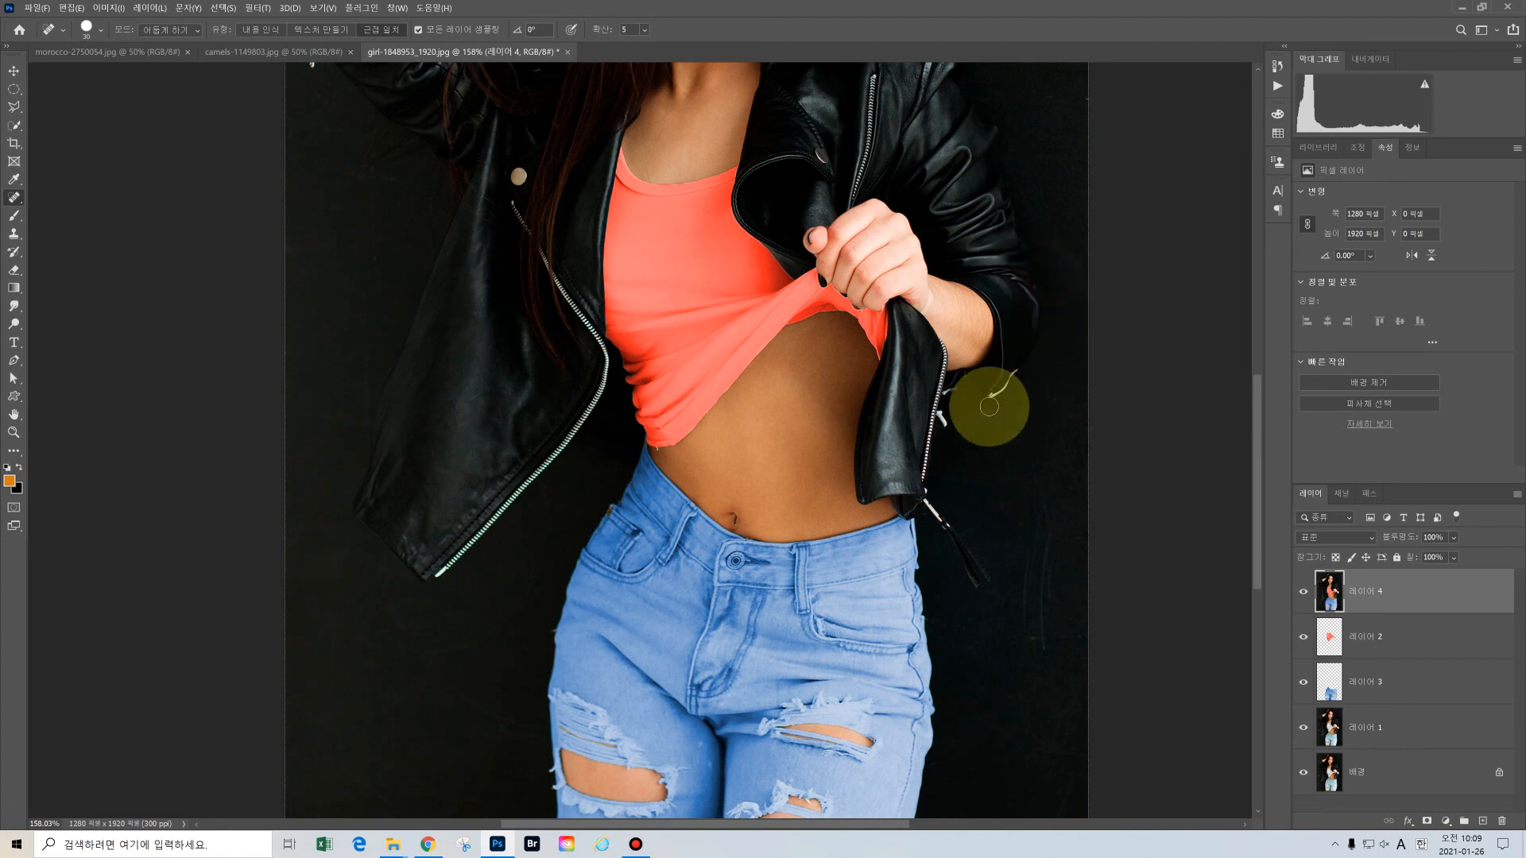
drag(1020, 300, 989, 608)
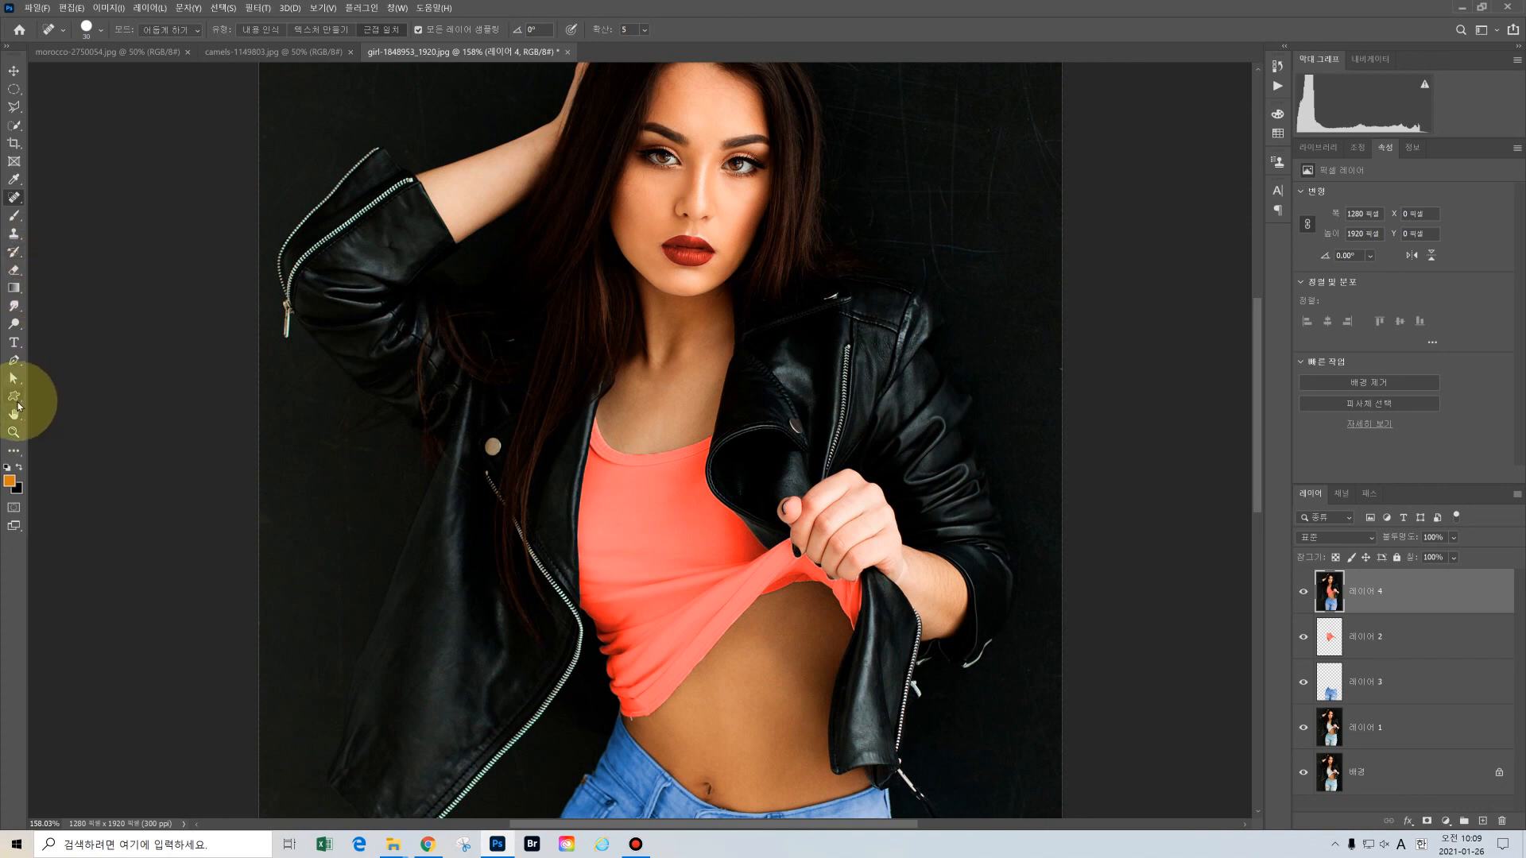
Fit the whole photo in view and compare the finished retouch with the original background layer, restoring all layers.
double_click(14, 414)
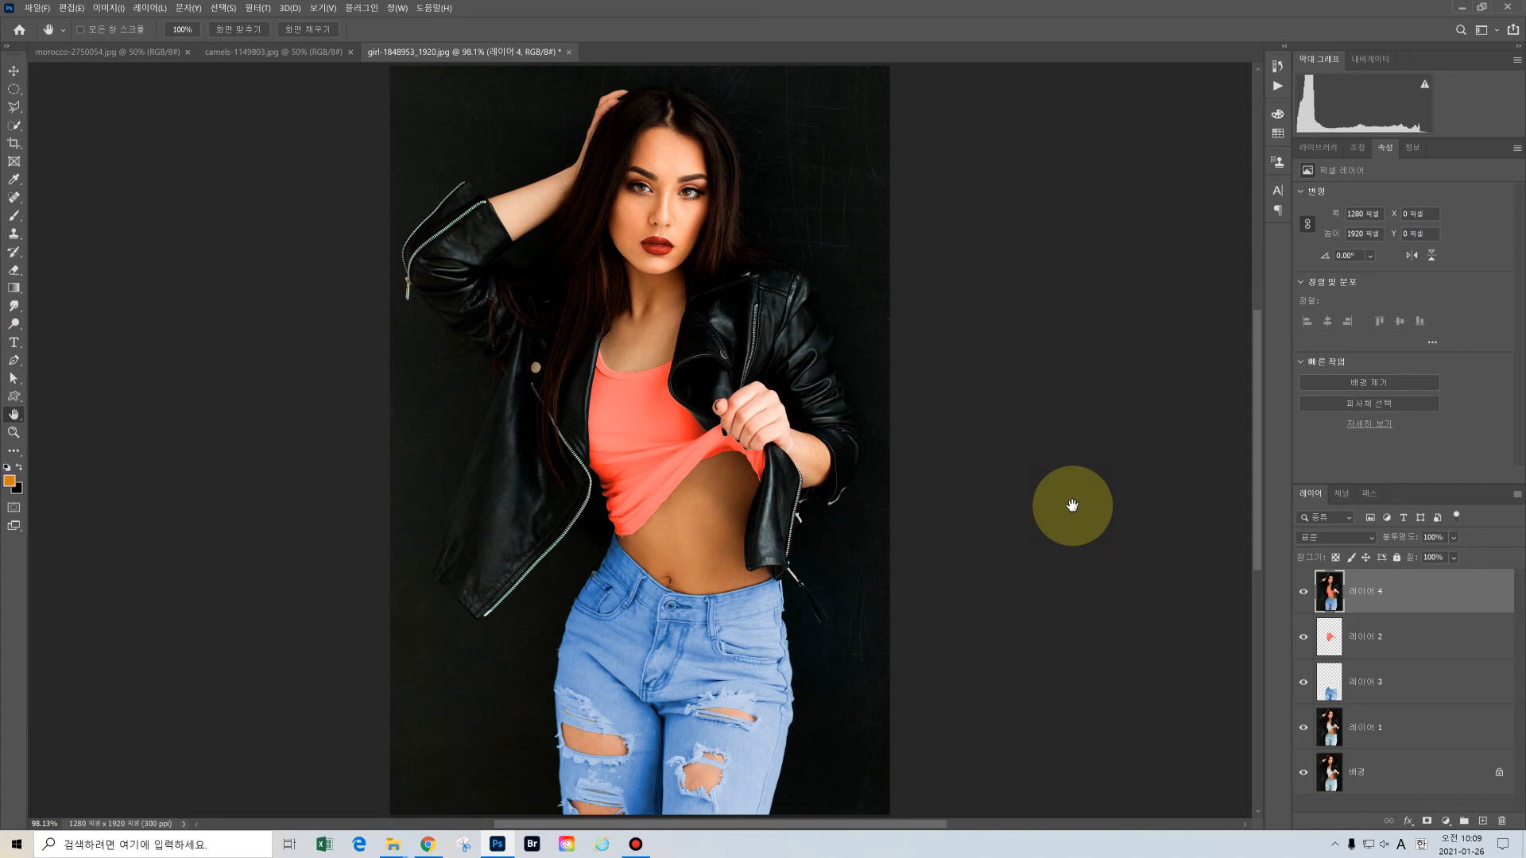
alt+click(1303, 774)
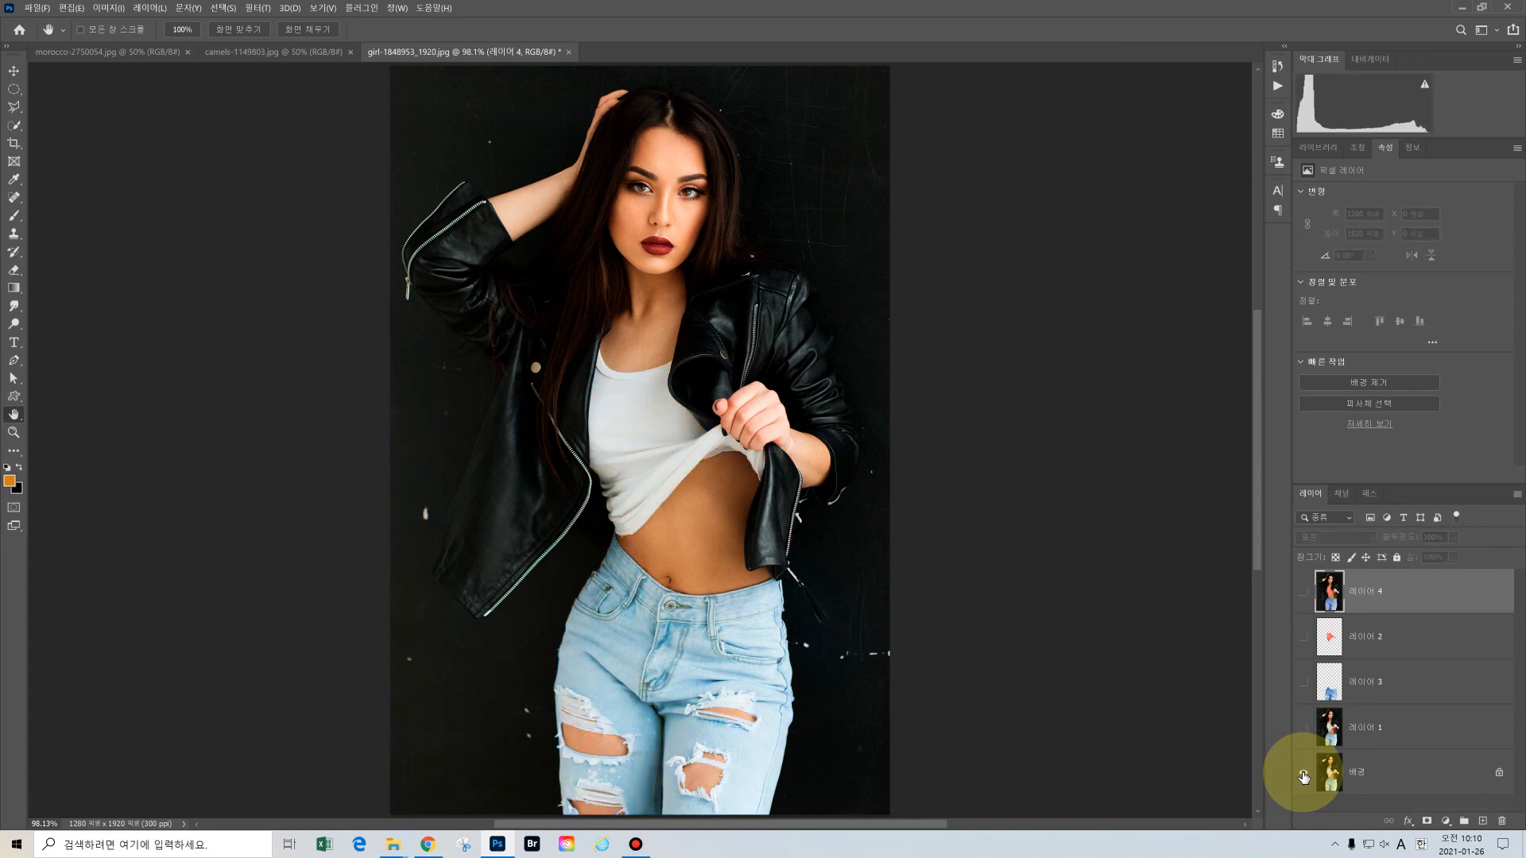
alt+click(1303, 774)
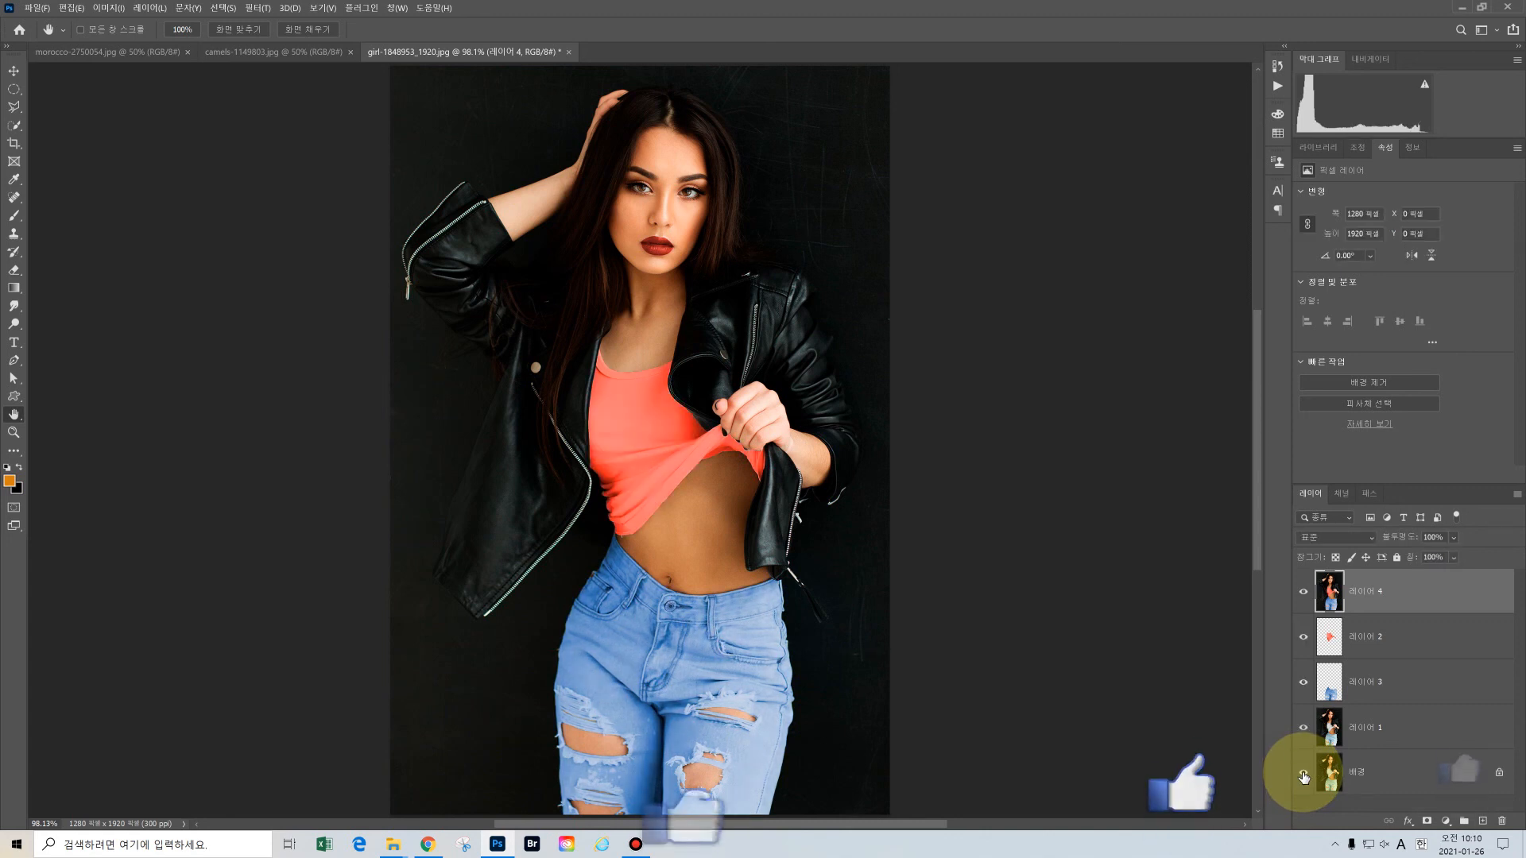